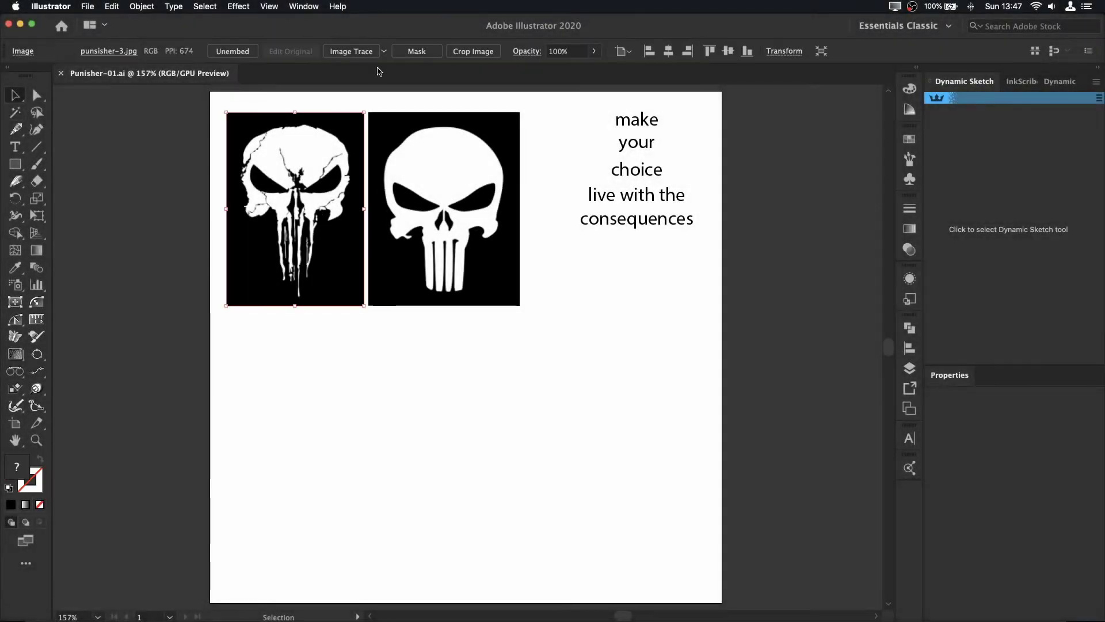
# - Expand the right skull's image trace into vector outlines
pyautogui.click(501, 129)
pyautogui.click(393, 51)
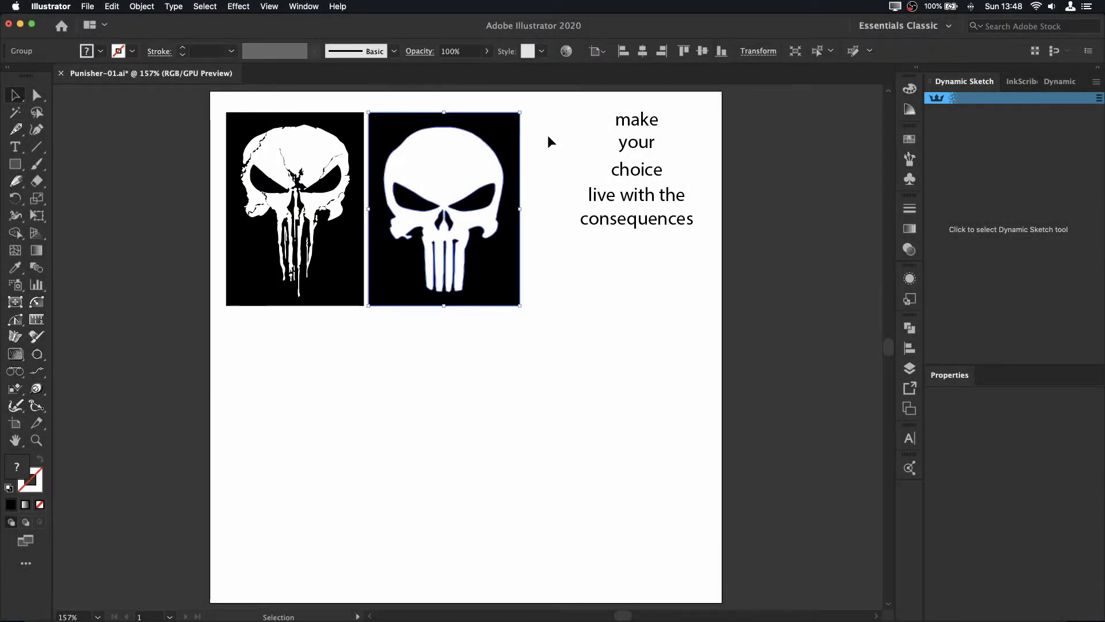
pyautogui.click(568, 357)
# - Select all shapes with the same black fill and delete the right skull's black background
pyautogui.press('v')
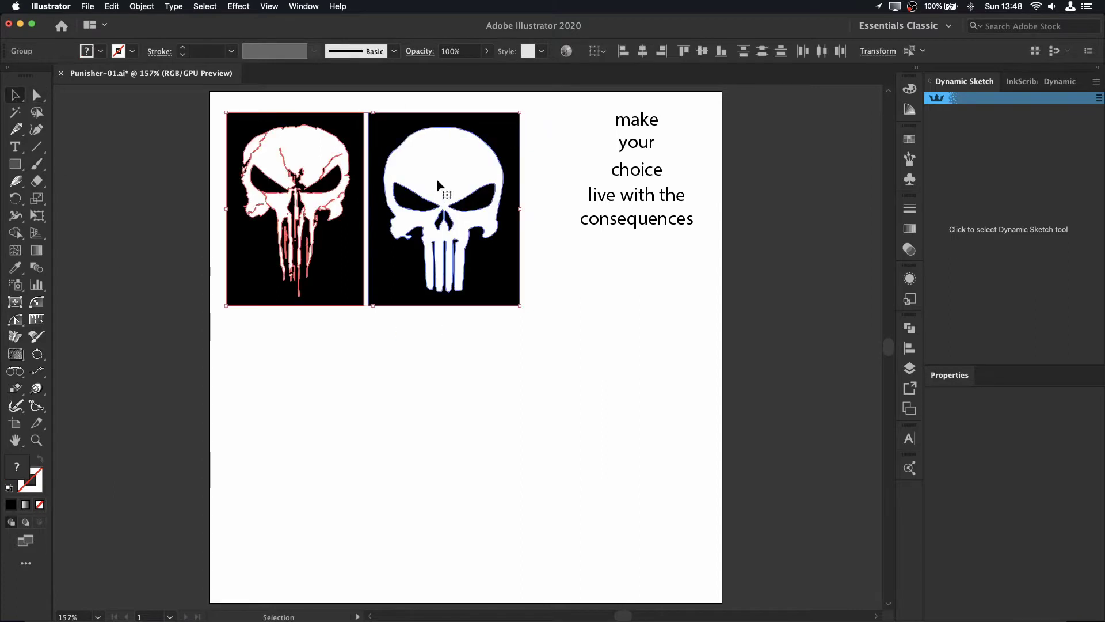
pyautogui.rightClick(495, 280)
pyautogui.press('Escape')
pyautogui.click(869, 51)
pyautogui.click(830, 51)
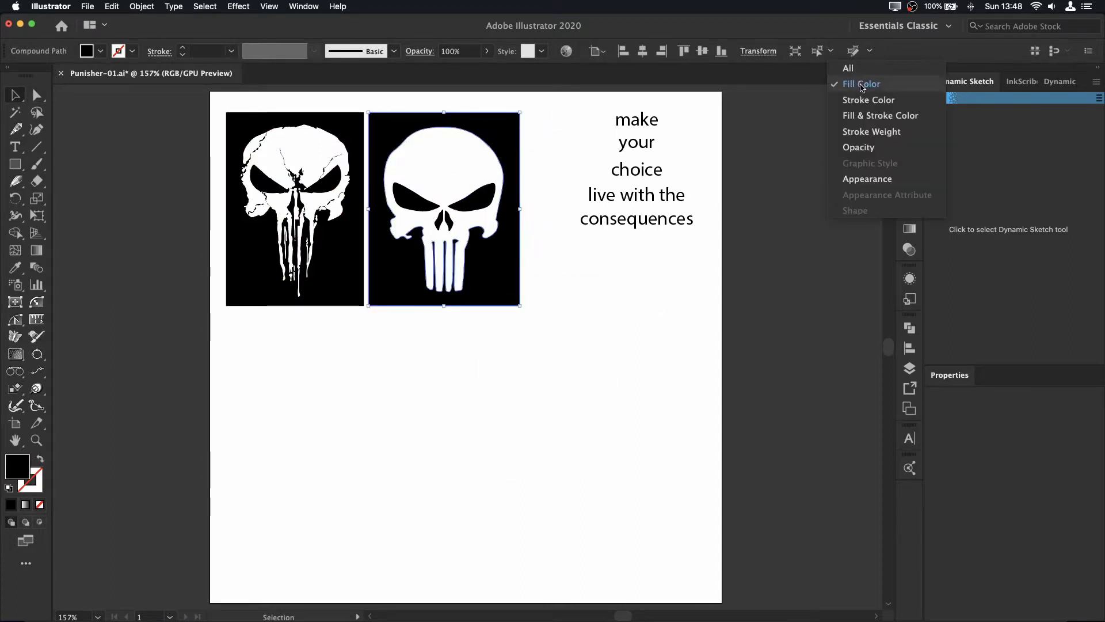
pyautogui.press('Escape')
pyautogui.press('Delete')
# - Delete the leftover eye and nose pieces and fill the skull teal from Swatches
pyautogui.click(475, 210)
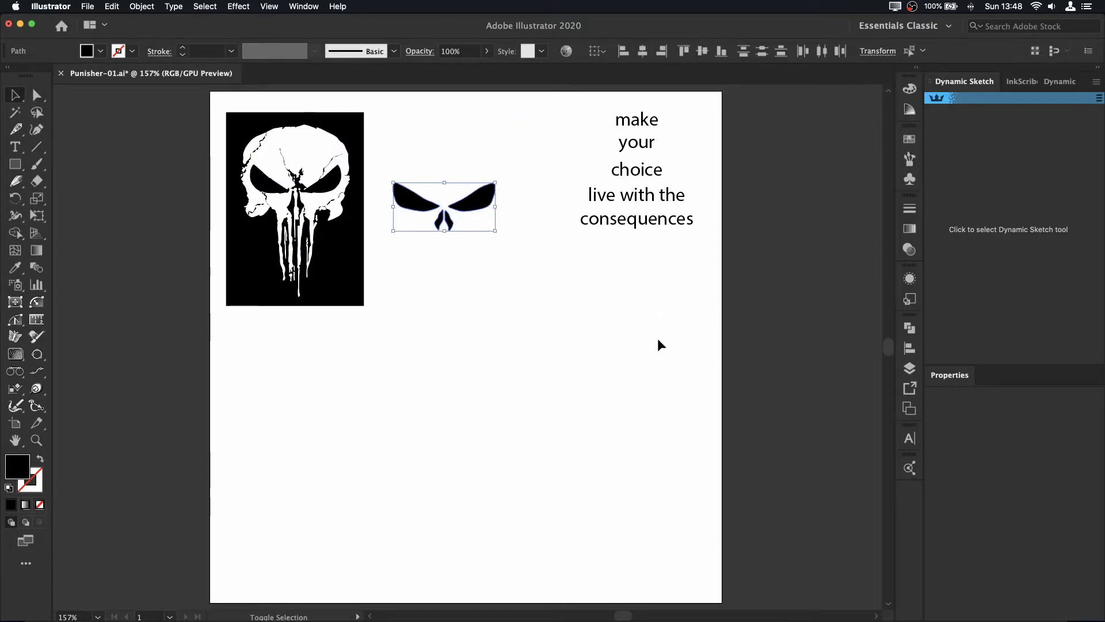
pyautogui.press('Delete')
pyautogui.click(482, 248)
pyautogui.click(910, 139)
pyautogui.click(803, 194)
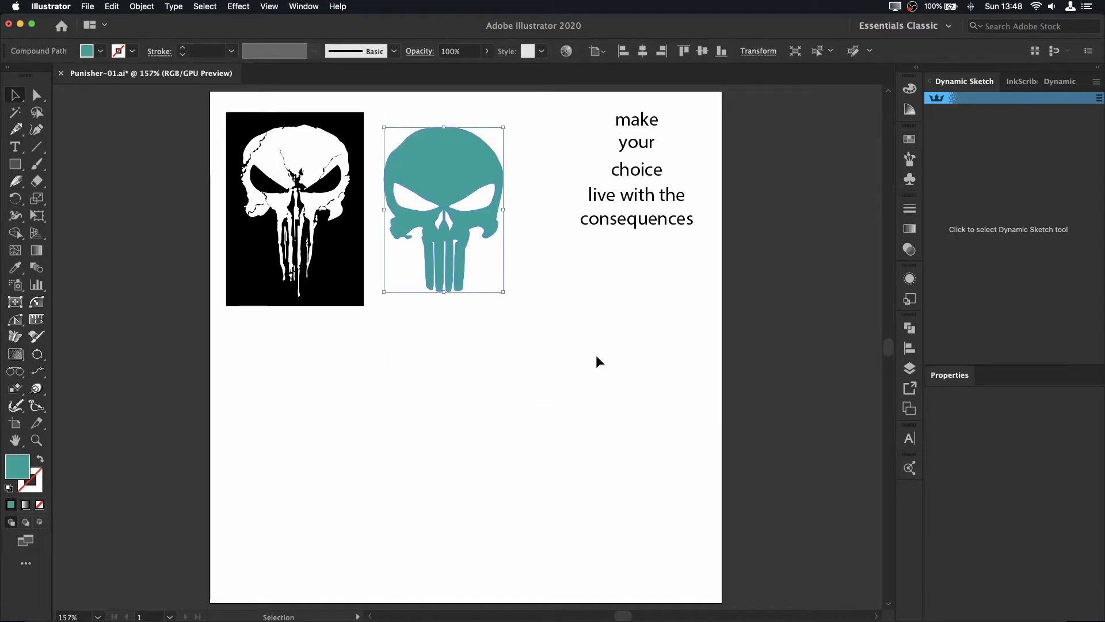
pyautogui.moveTo(474, 238); pyautogui.dragTo(593, 487)
pyautogui.press('super+z')
pyautogui.click(328, 278)
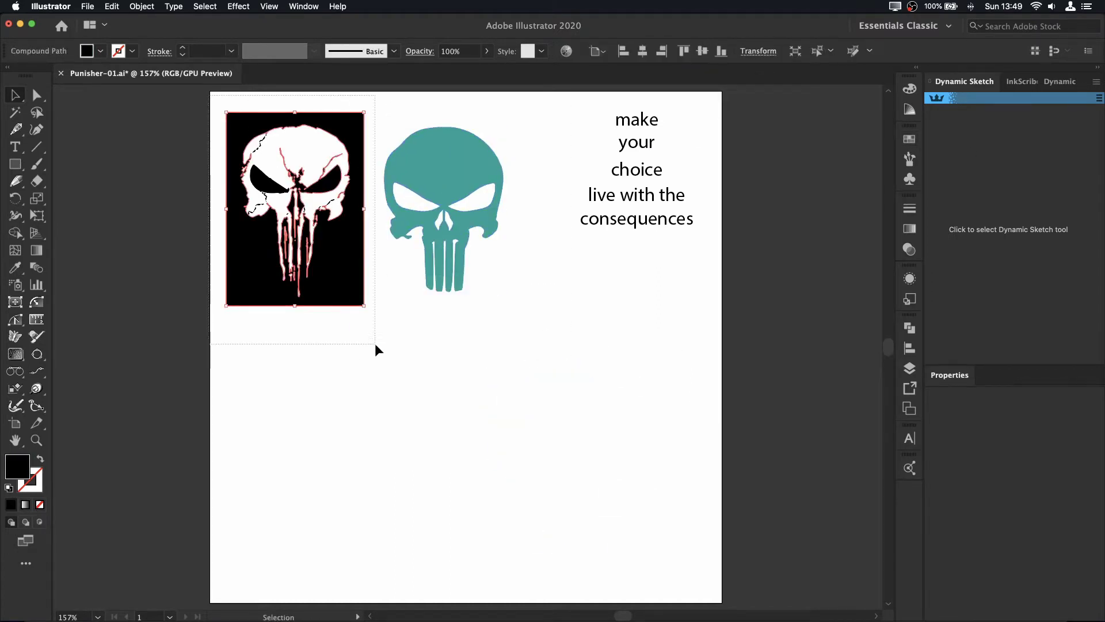
# - Delete the grunge skull's black background and fill the white skull green from Swatches
pyautogui.moveTo(334, 248); pyautogui.dragTo(622, 469)
pyautogui.moveTo(494, 316); pyautogui.dragTo(689, 570)
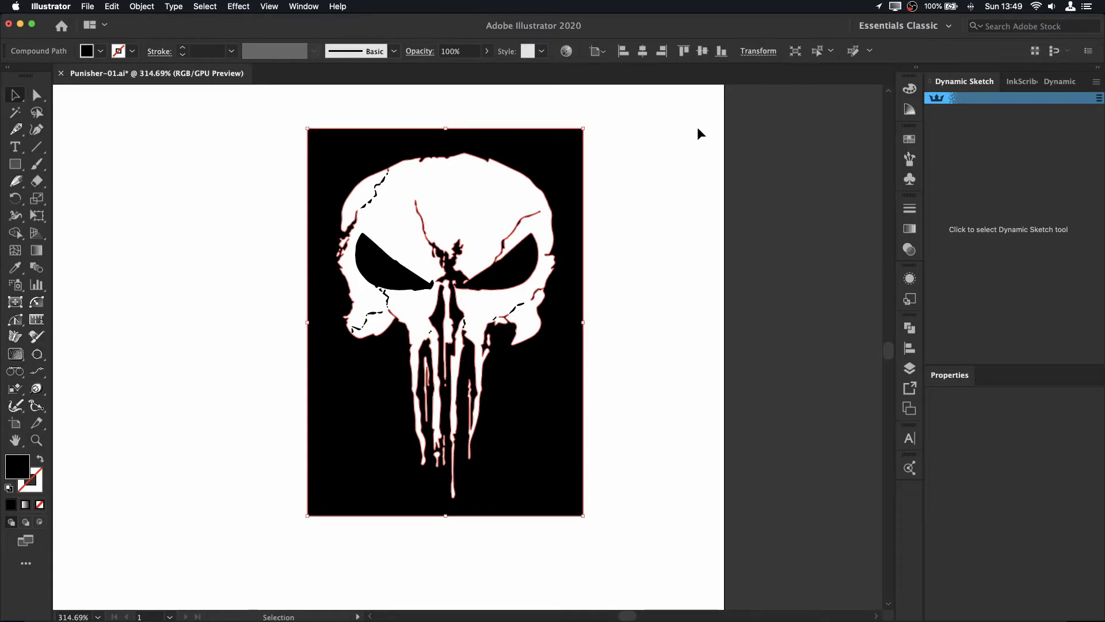
pyautogui.press('Delete')
pyautogui.click(476, 306)
pyautogui.click(910, 139)
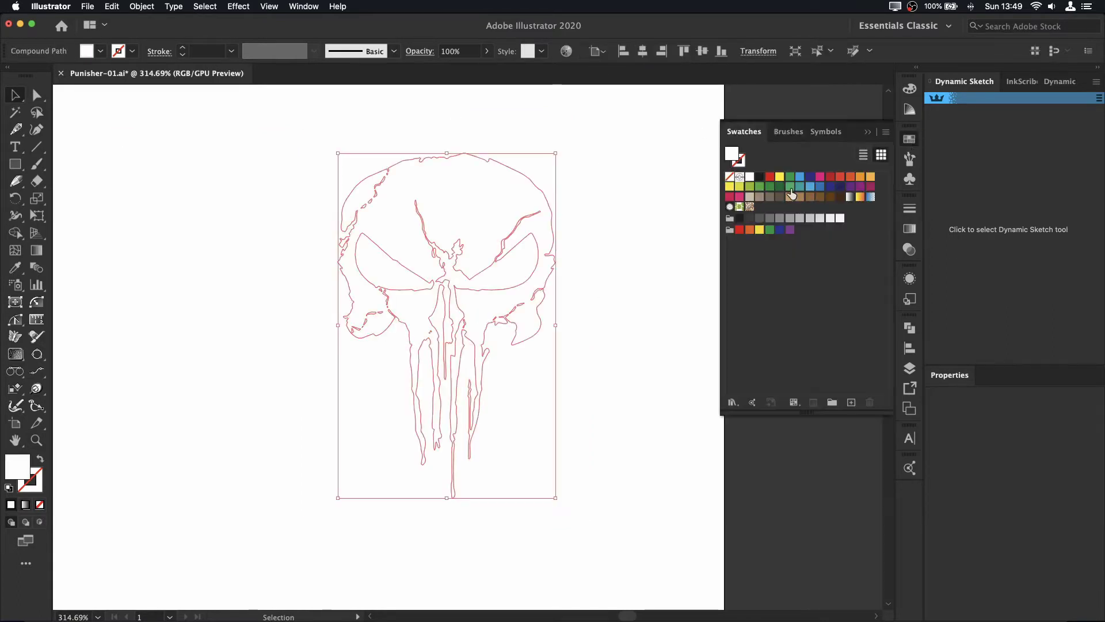
pyautogui.click(792, 193)
pyautogui.click(639, 215)
# - Place the green and teal skulls side by side, with a teal copy below
pyautogui.press('super+0')
pyautogui.moveTo(598, 397); pyautogui.dragTo(295, 165)
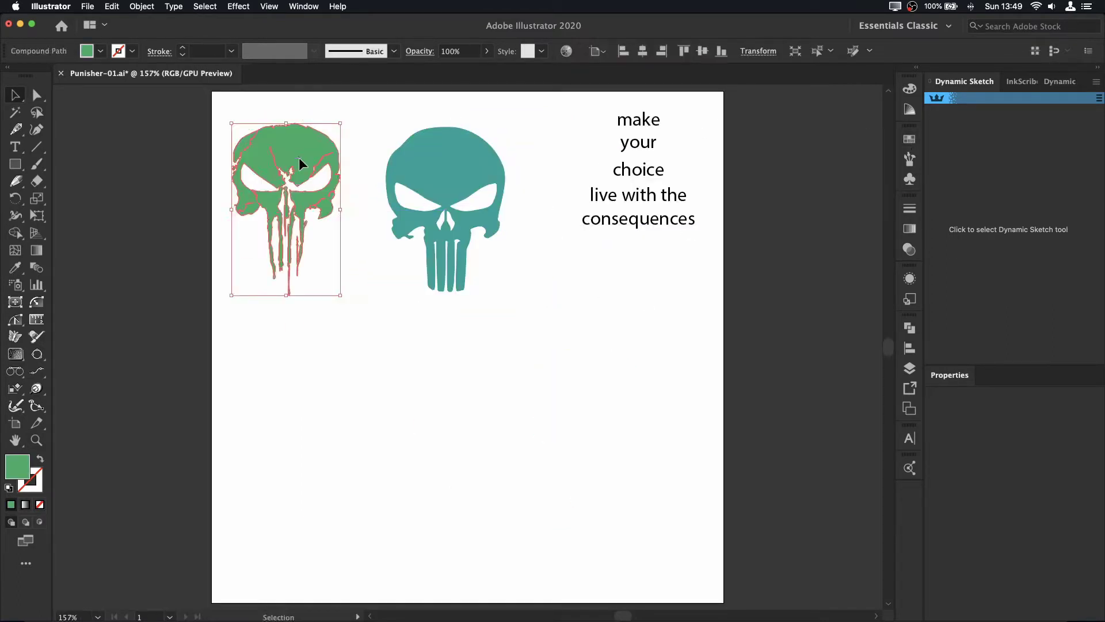
pyautogui.moveTo(450, 159)
pyautogui.mouseDown()
pyautogui.moveTo(422, 150)
pyautogui.moveTo(353, 415)
pyautogui.mouseUp()
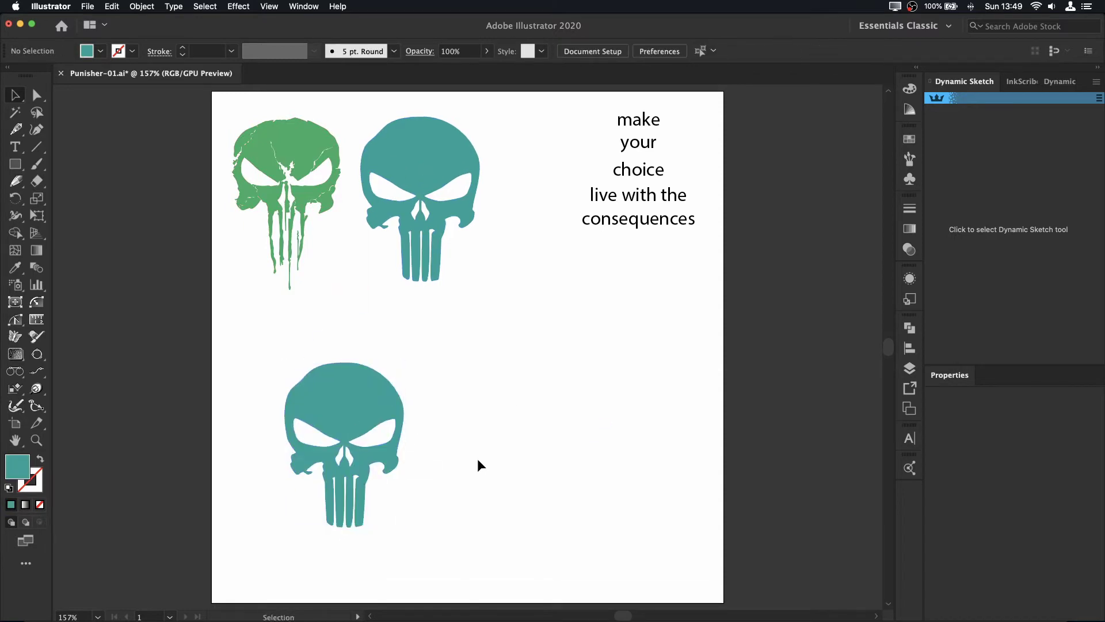
pyautogui.press('z')
pyautogui.moveTo(245, 291); pyautogui.dragTo(597, 598)
# - Draw an unfilled Pen path outlining a cap across the top of the lower teal skull
pyautogui.click(15, 129)
pyautogui.click(304, 187)
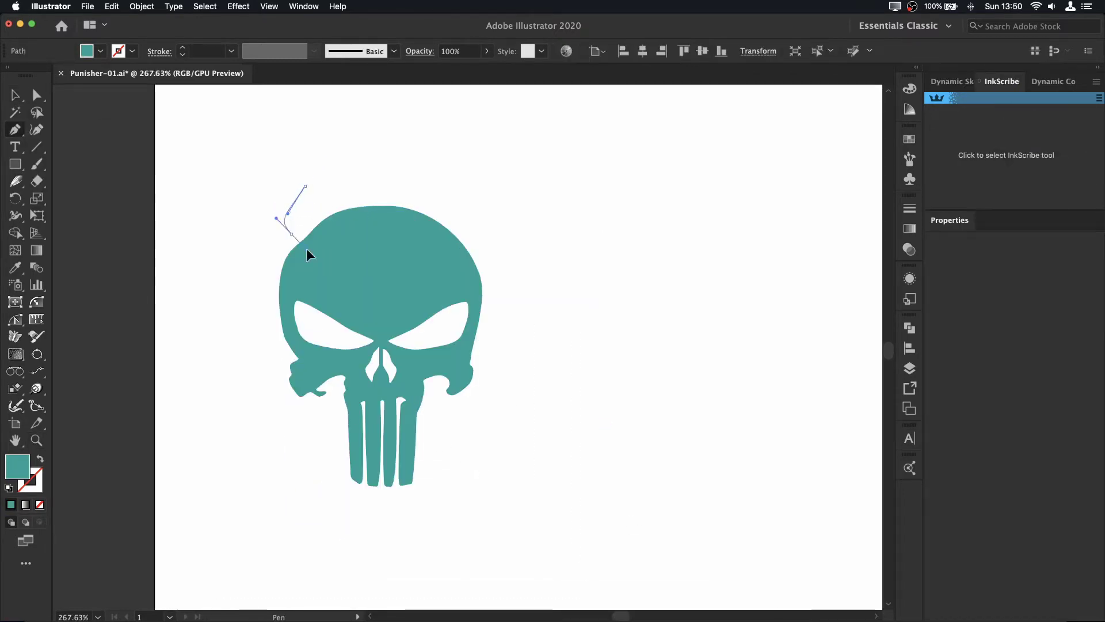
pyautogui.moveTo(291, 233); pyautogui.dragTo(316, 252)
pyautogui.moveTo(506, 223); pyautogui.dragTo(514, 218)
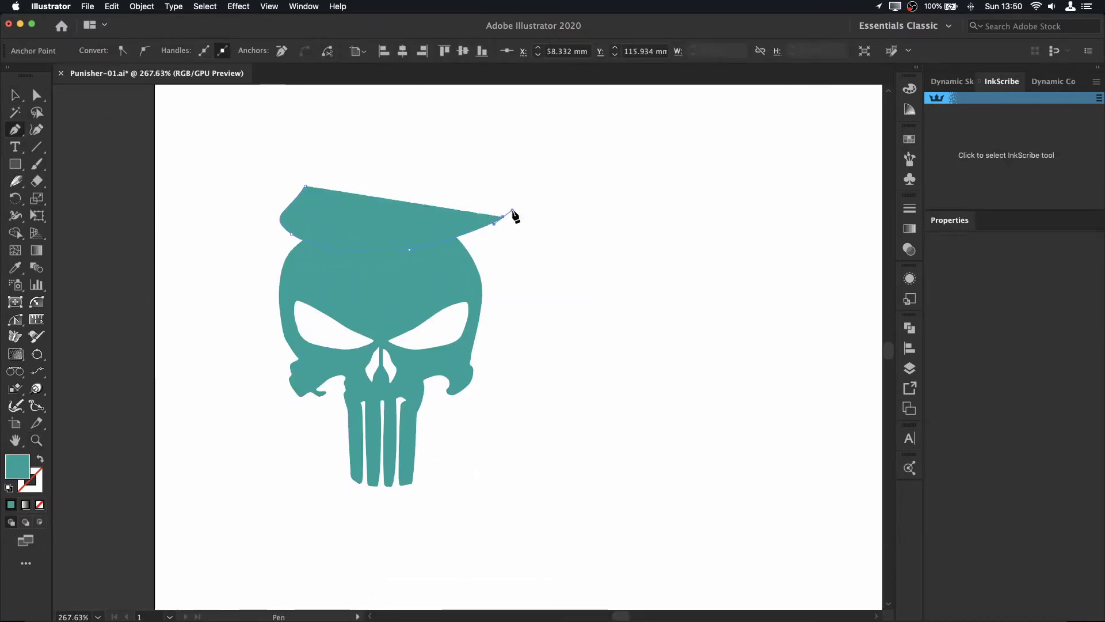
pyautogui.click(416, 167)
pyautogui.click(39, 506)
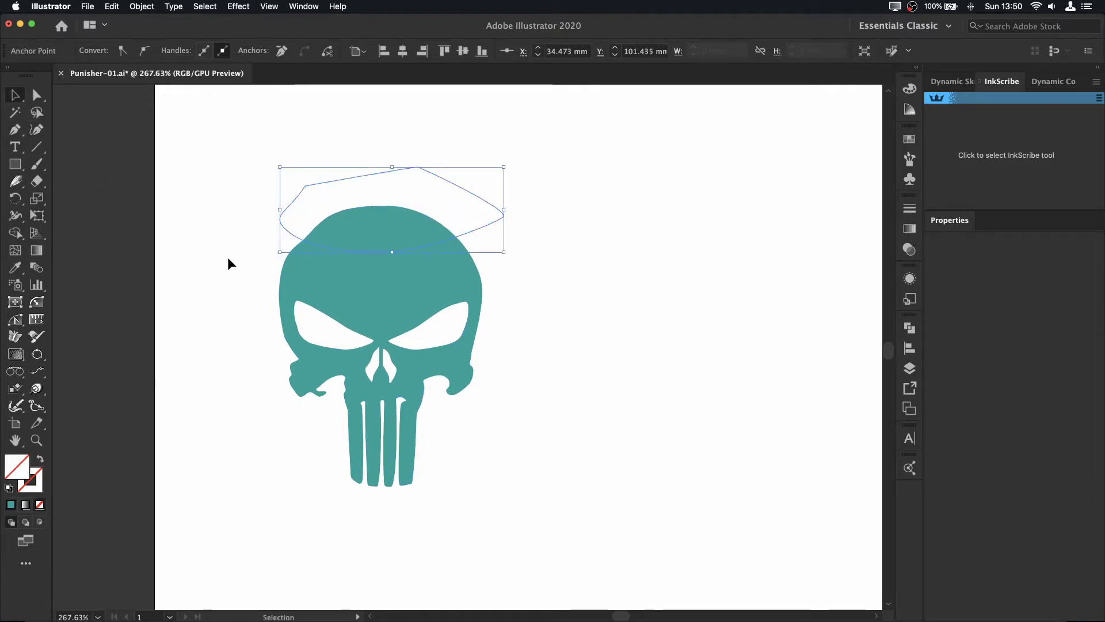
# - Divide the skull along the cap path, delete the leftover outline and nudge the dome up
pyautogui.moveTo(567, 346); pyautogui.dragTo(298, 185)
pyautogui.click(909, 327)
pyautogui.click(734, 398)
pyautogui.click(406, 280)
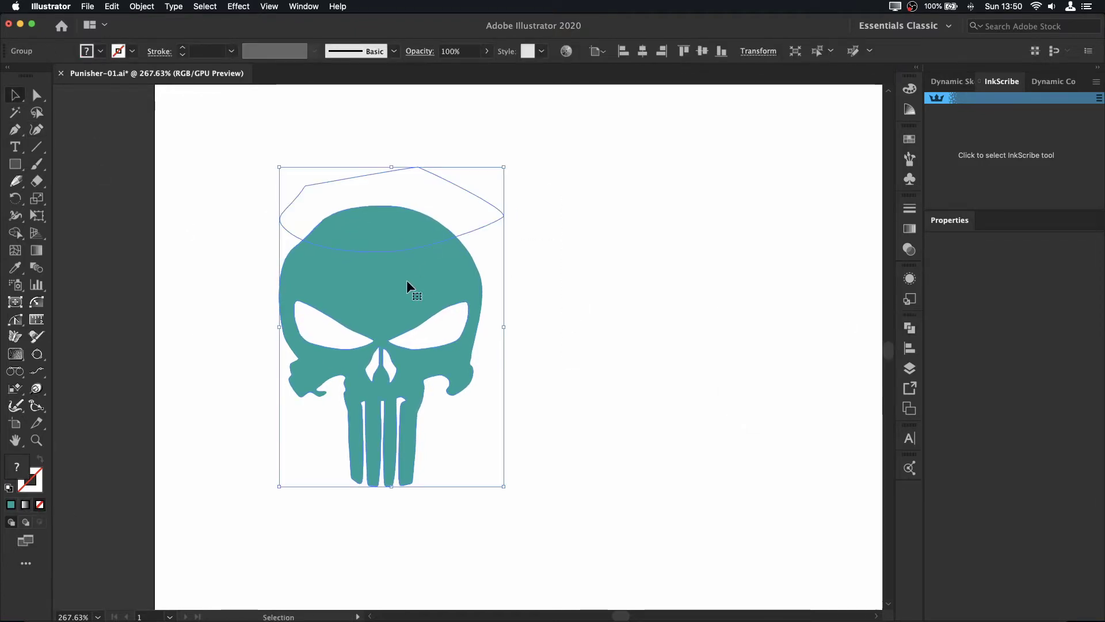
pyautogui.hotkey('shift', 'ctrl', 'g')
pyautogui.click(501, 216)
pyautogui.press('Delete')
pyautogui.click(395, 240)
pyautogui.hotkey('shift', 'Up')
pyautogui.hotkey('shift', 'Up')
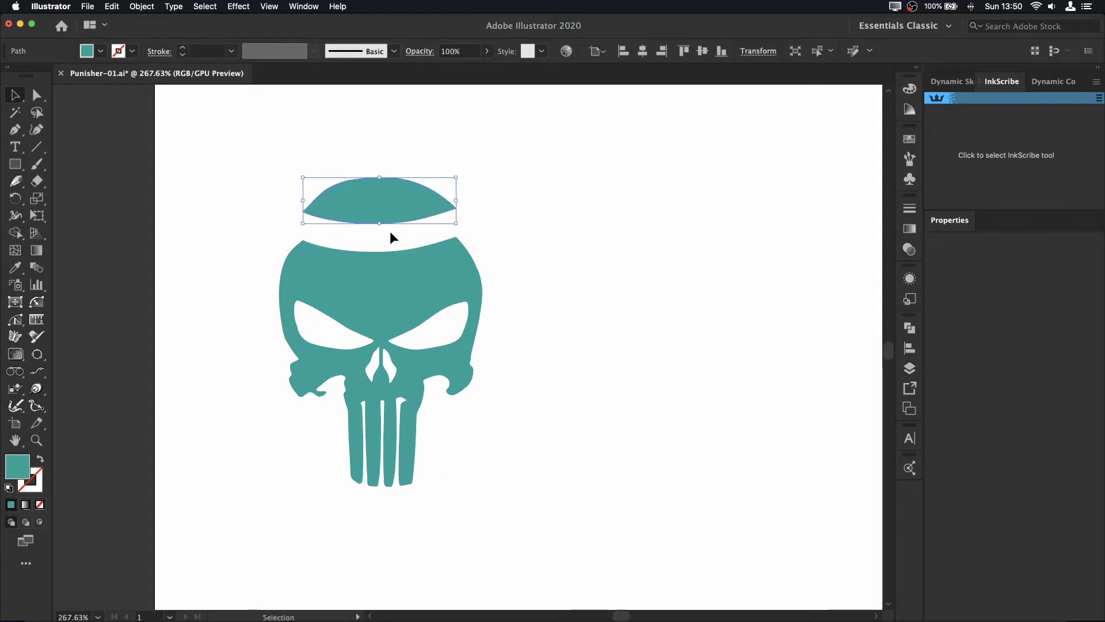
# - Draw a curved Pen path across the forehead and Pathfinder-divide the skull along it
pyautogui.press('p')
pyautogui.moveTo(285, 283); pyautogui.dragTo(313, 293)
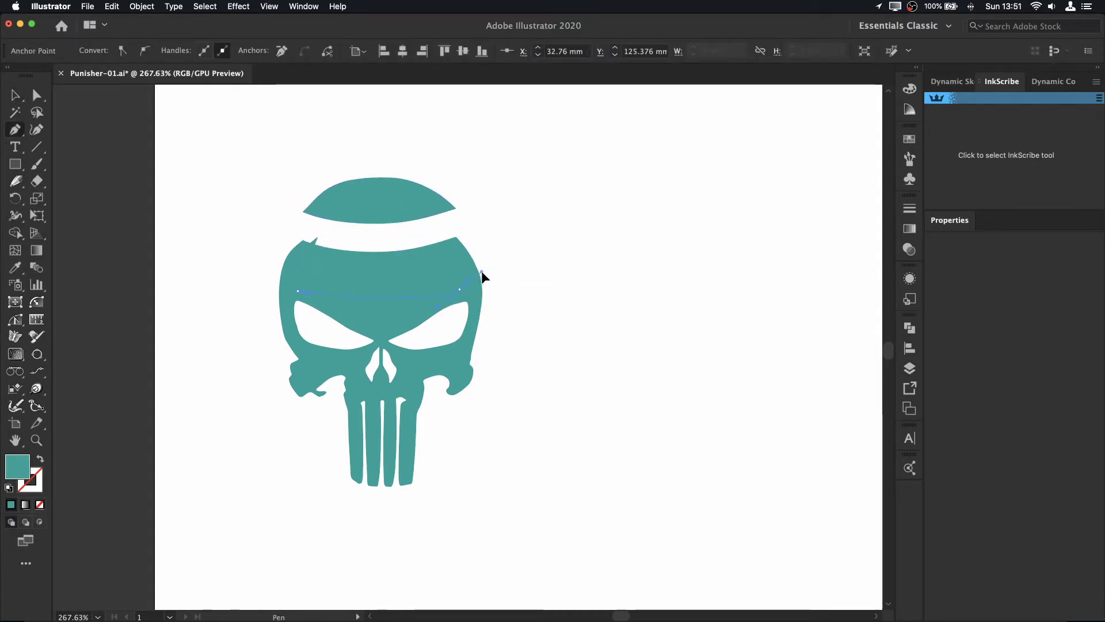
pyautogui.moveTo(452, 247); pyautogui.dragTo(368, 236)
pyautogui.click(368, 265)
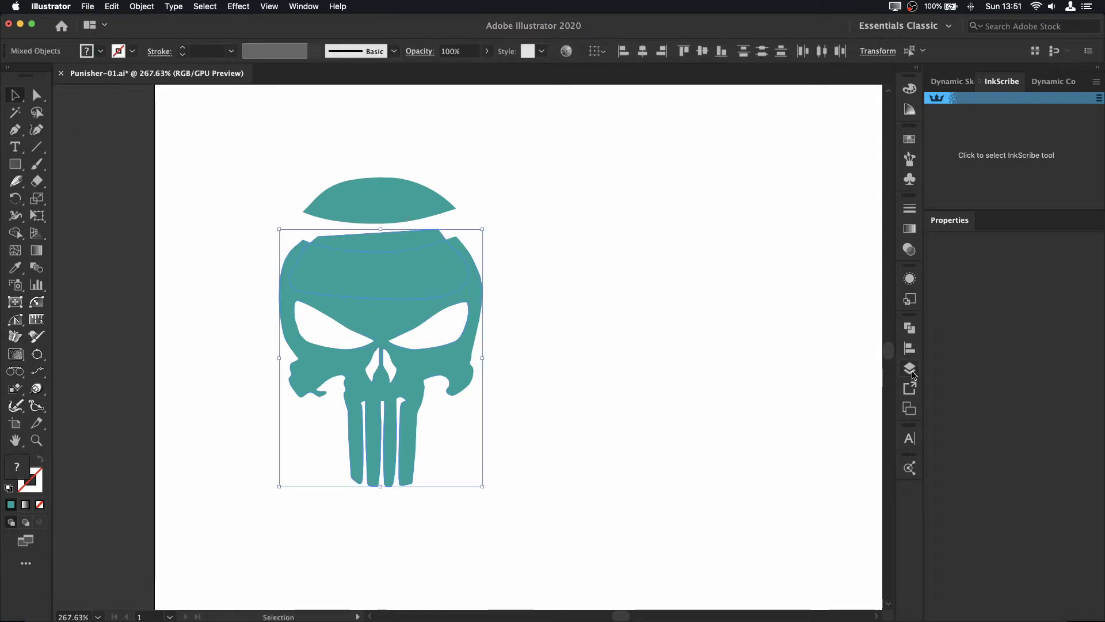
pyautogui.click(909, 327)
pyautogui.click(742, 396)
# - Ungroup the divided pieces and move the forehead band to open a gap
pyautogui.click(546, 223)
pyautogui.rightClick(421, 265)
pyautogui.click(449, 357)
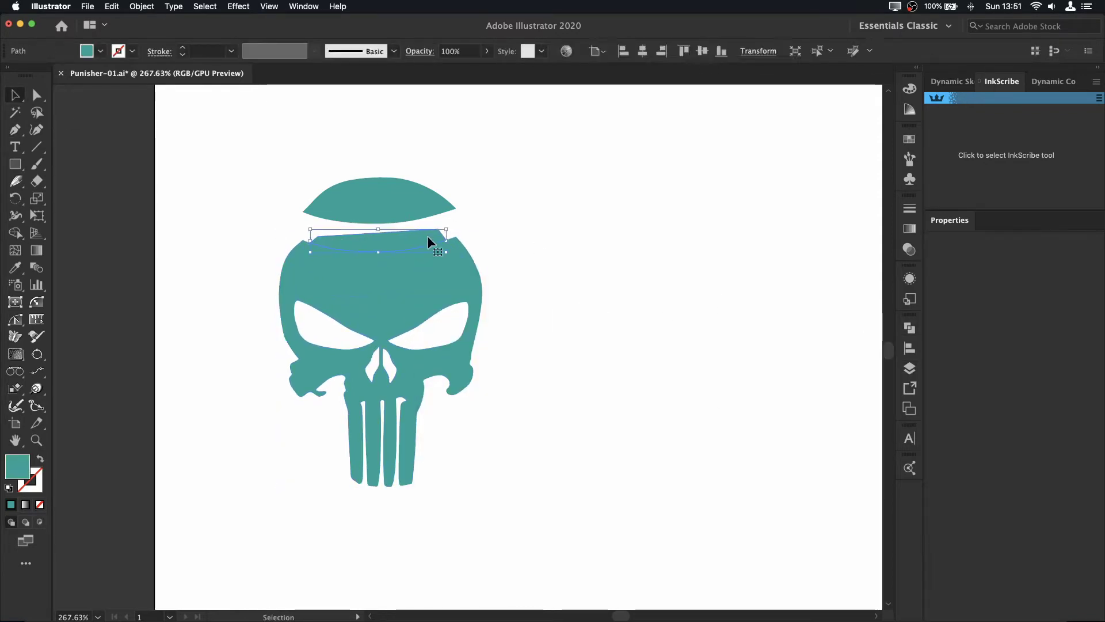
pyautogui.click(427, 236)
pyautogui.moveTo(417, 274); pyautogui.dragTo(418, 281)
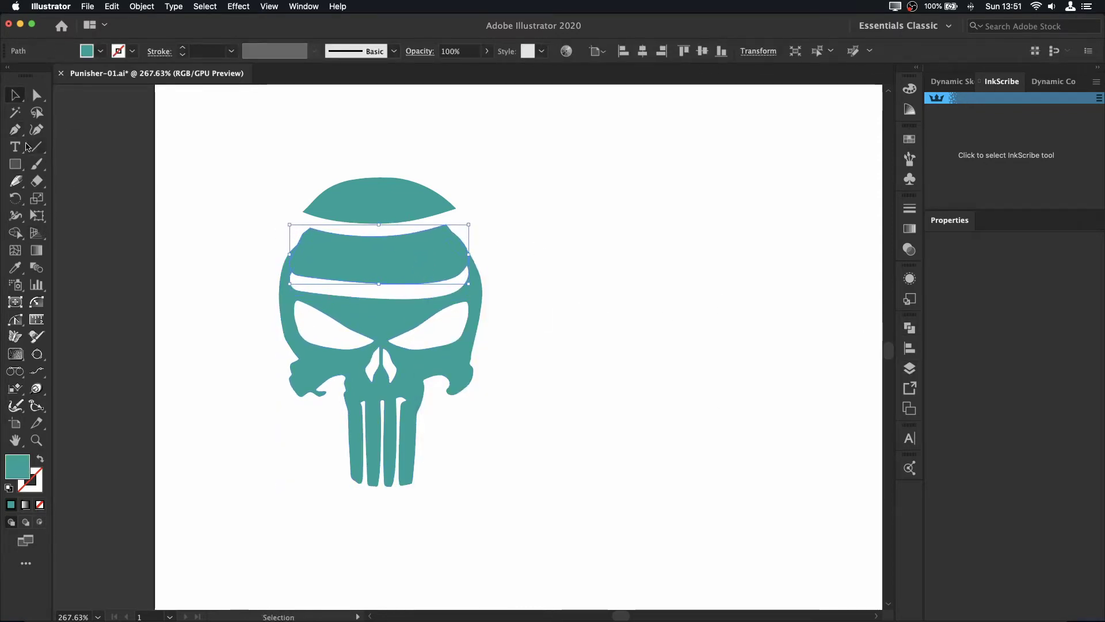
# - Divide the skull along a new Pen path across the eye area and ungroup
pyautogui.moveTo(365, 340); pyautogui.dragTo(369, 345)
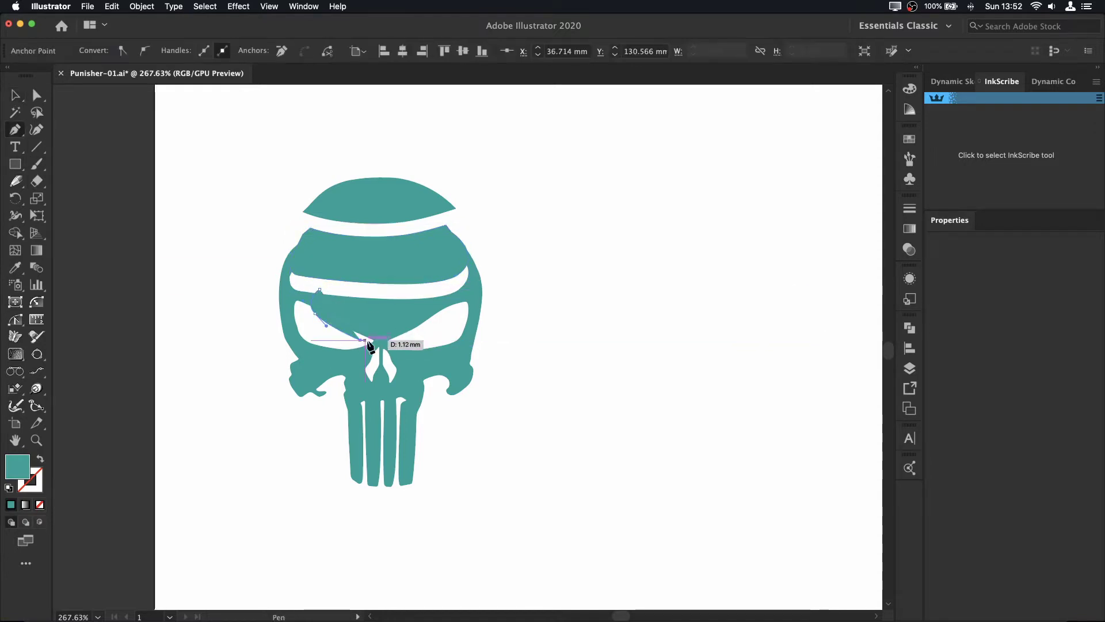
pyautogui.click(456, 308)
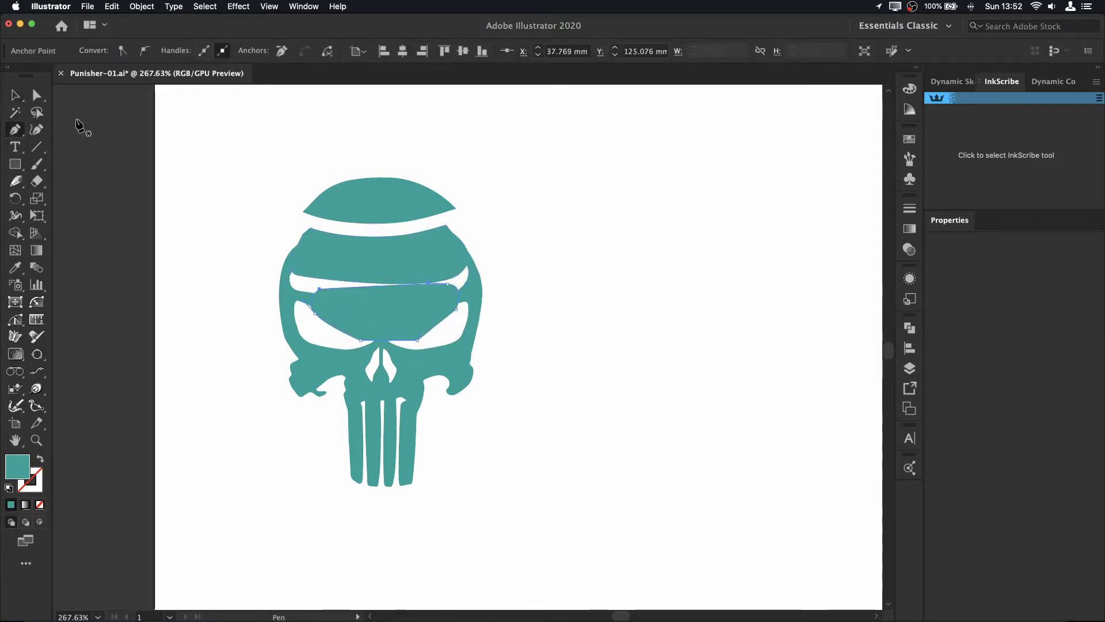
pyautogui.press('v')
pyautogui.press('super+a')
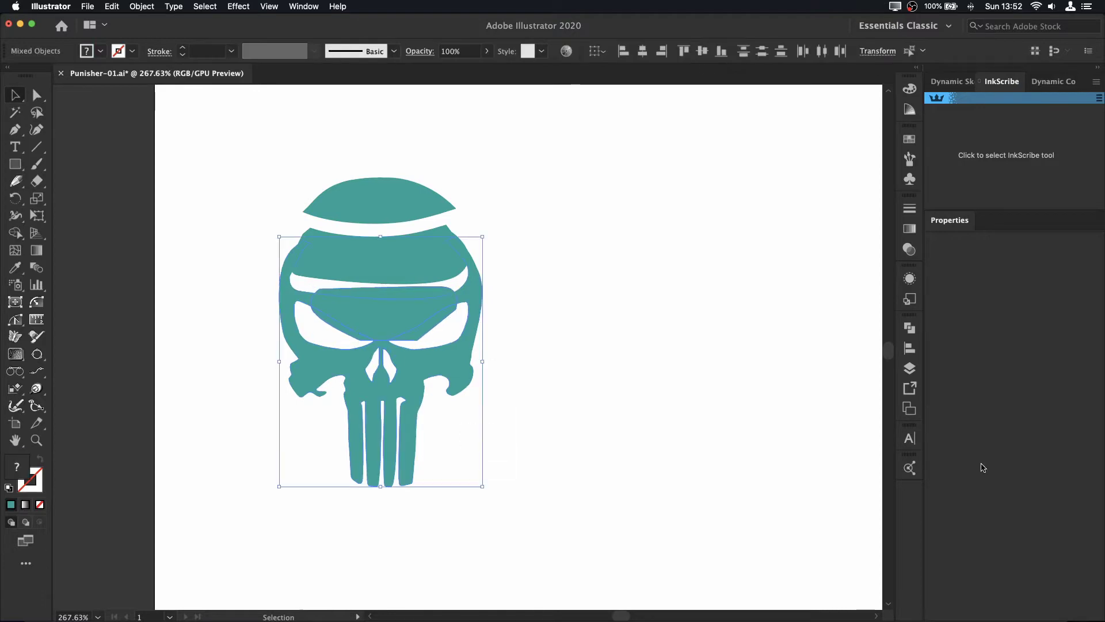
pyautogui.click(910, 328)
pyautogui.rightClick(413, 315)
pyautogui.click(451, 420)
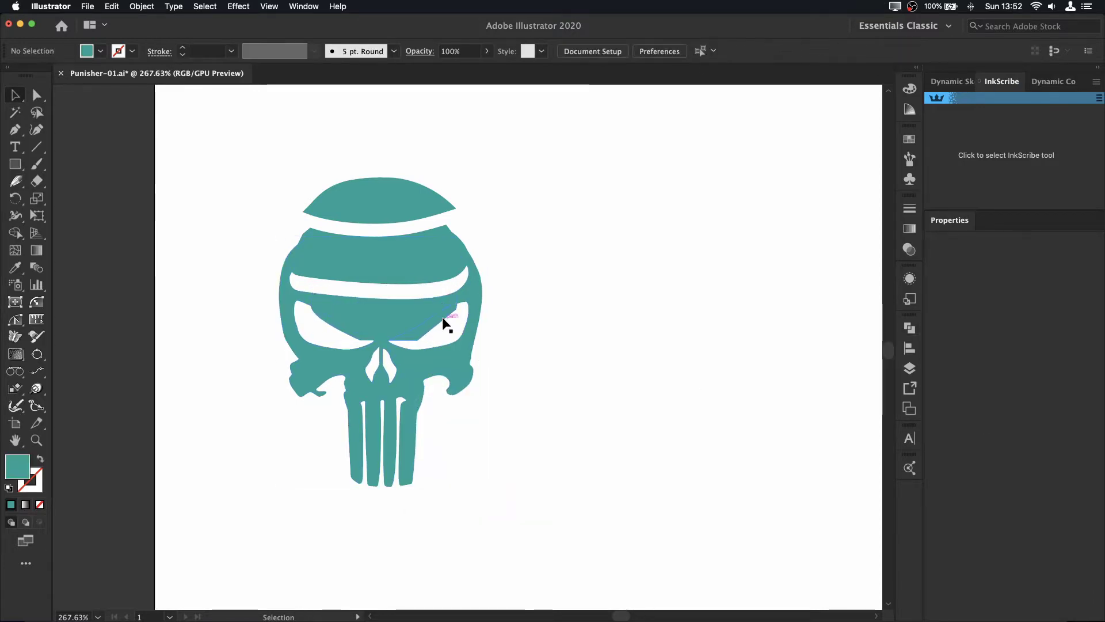
# - Nudge the forehead band slightly lower into position
pyautogui.click(403, 311)
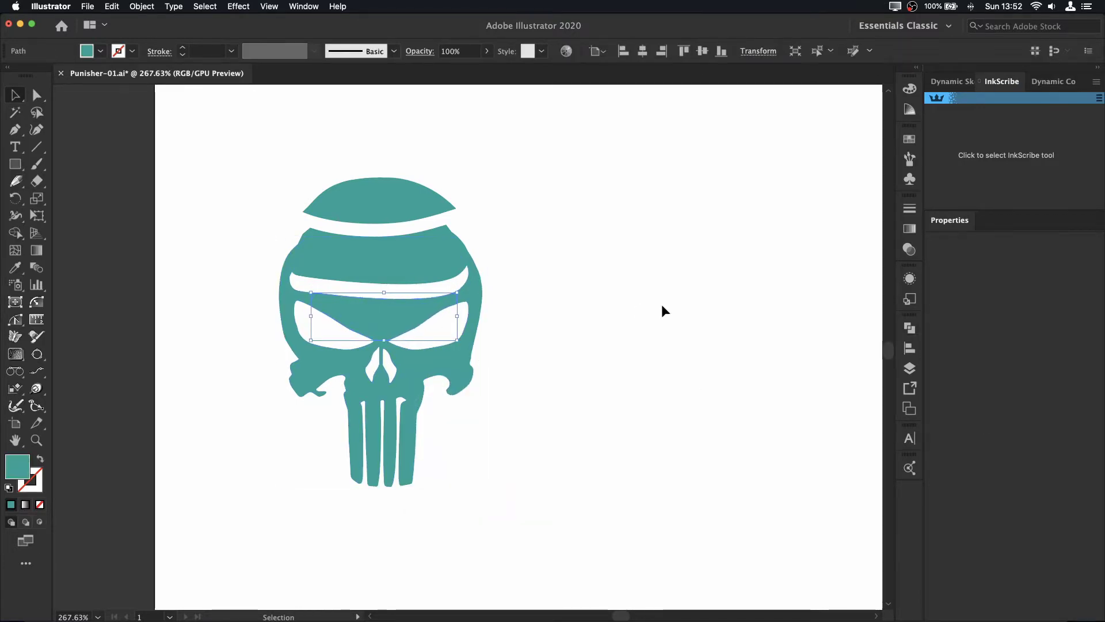
pyautogui.click(645, 305)
pyautogui.click(392, 265)
pyautogui.moveTo(392, 274); pyautogui.dragTo(392, 275)
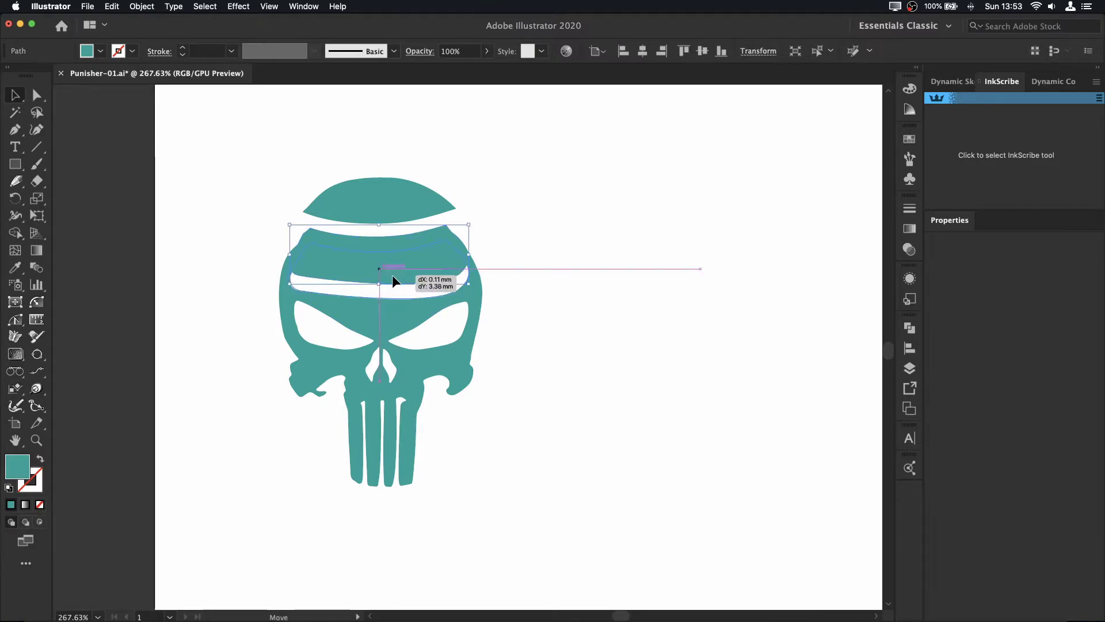
pyautogui.scroll(10, 674, 217)
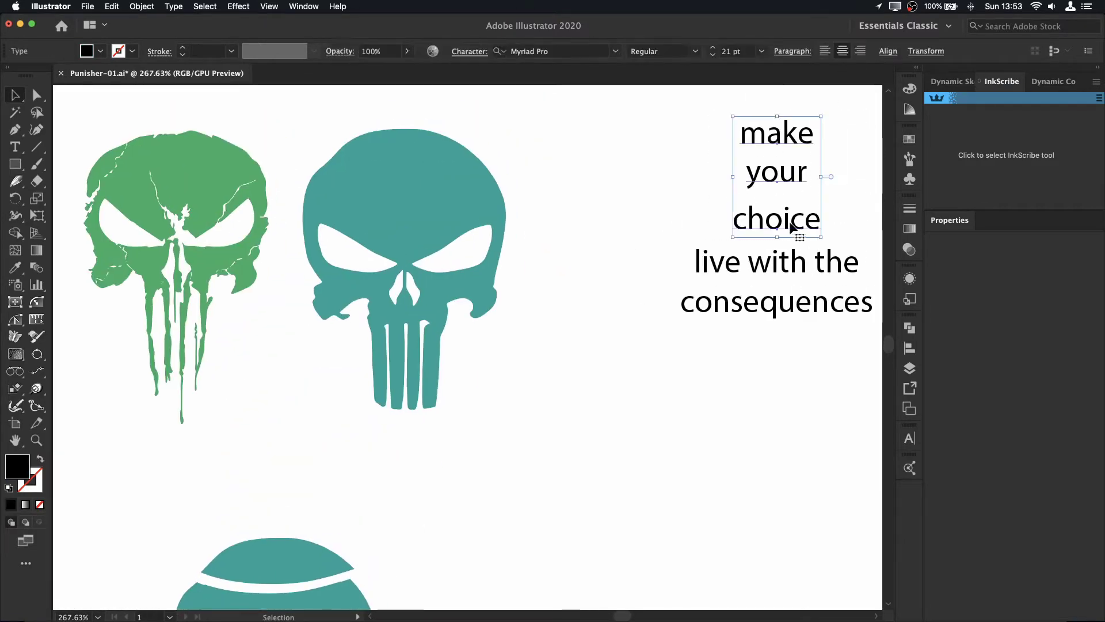
# - Place the 'make your choice' text beside the lower skull in uppercase Glasgow-Bold
pyautogui.moveTo(800, 144); pyautogui.dragTo(504, 266)
pyautogui.rightClick(505, 267)
pyautogui.click(696, 109)
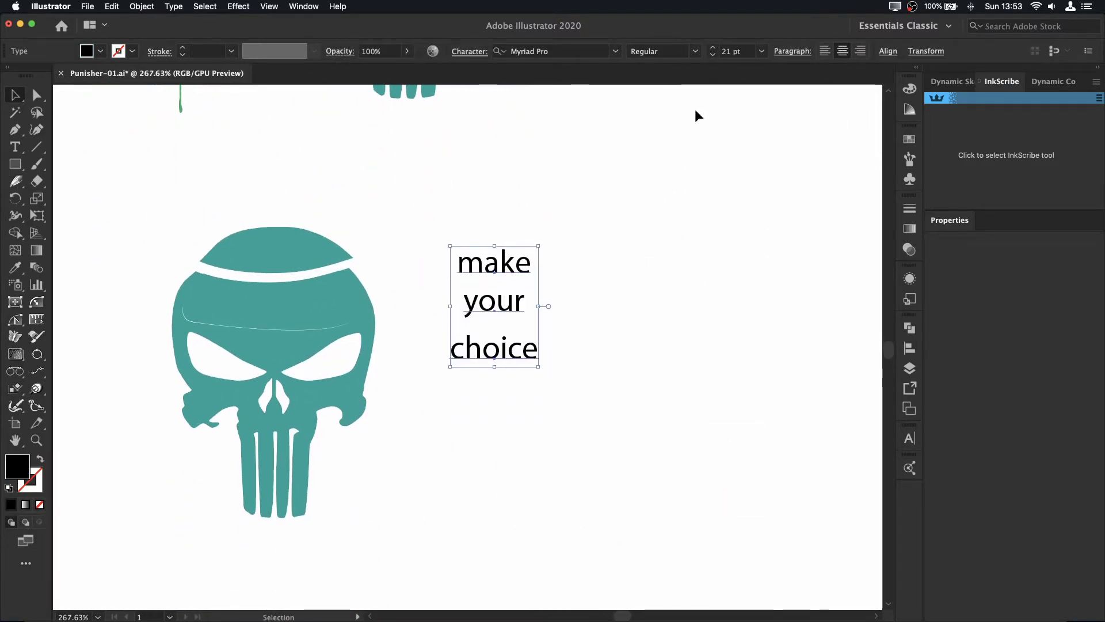
pyautogui.click(910, 390)
pyautogui.click(734, 579)
pyautogui.rightClick(512, 257)
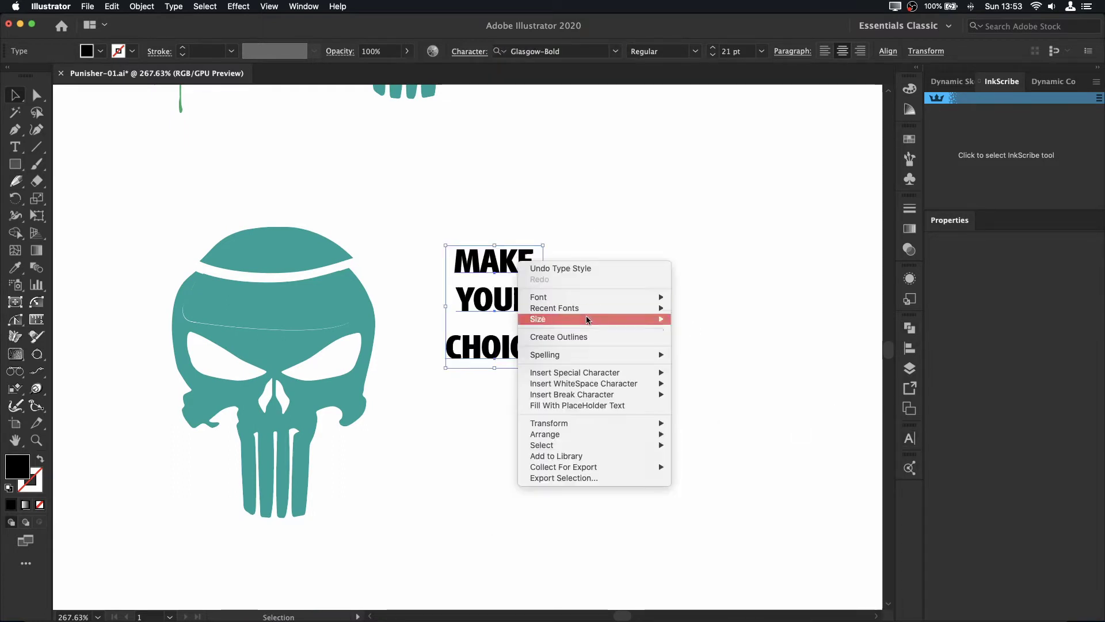
pyautogui.click(555, 336)
# - Envelope-distort MAKE into the dome and YOUR into the band beneath using Make with Top Object
pyautogui.keyDown('shift'); pyautogui.click(320, 253); pyautogui.keyUp('shift')
pyautogui.click(142, 7)
pyautogui.click(311, 359)
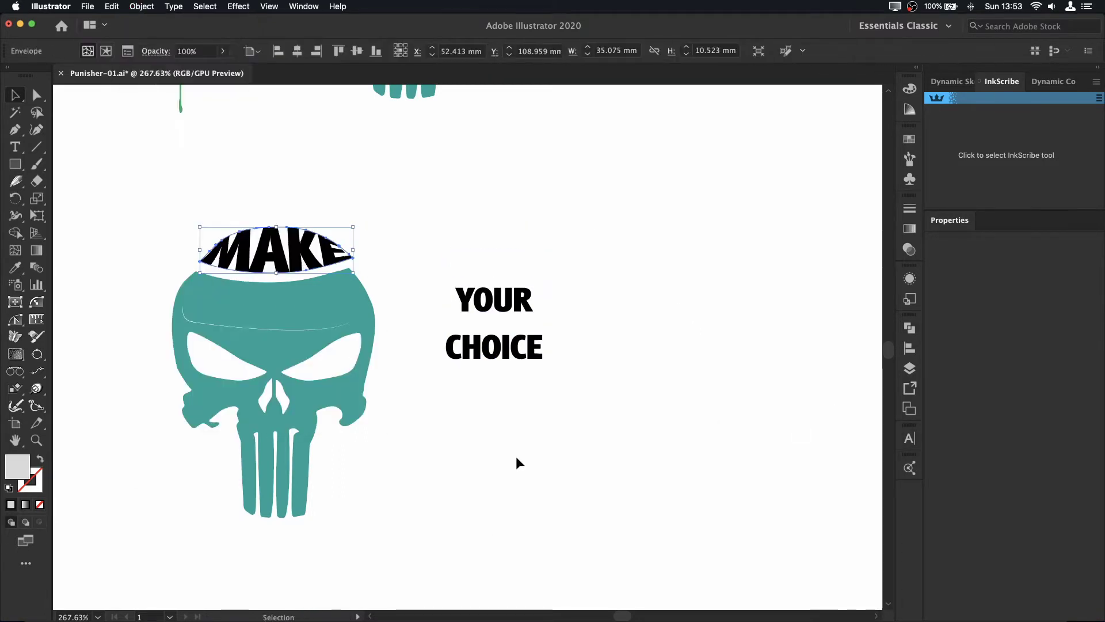
pyautogui.click(271, 305)
pyautogui.keyDown('shift'); pyautogui.click(501, 299); pyautogui.keyUp('shift')
pyautogui.click(144, 6)
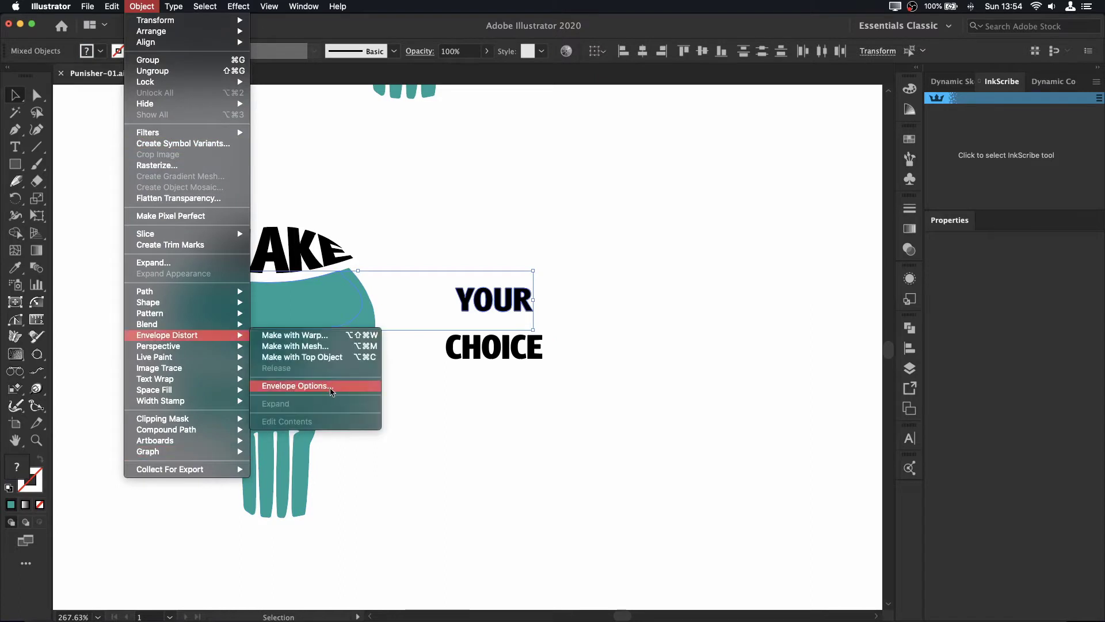
pyautogui.click(277, 358)
# - Warp CHOICE into the eye band, then undo that envelope
pyautogui.keyDown('shift'); pyautogui.click(507, 349); pyautogui.keyUp('shift')
pyautogui.click(129, 6)
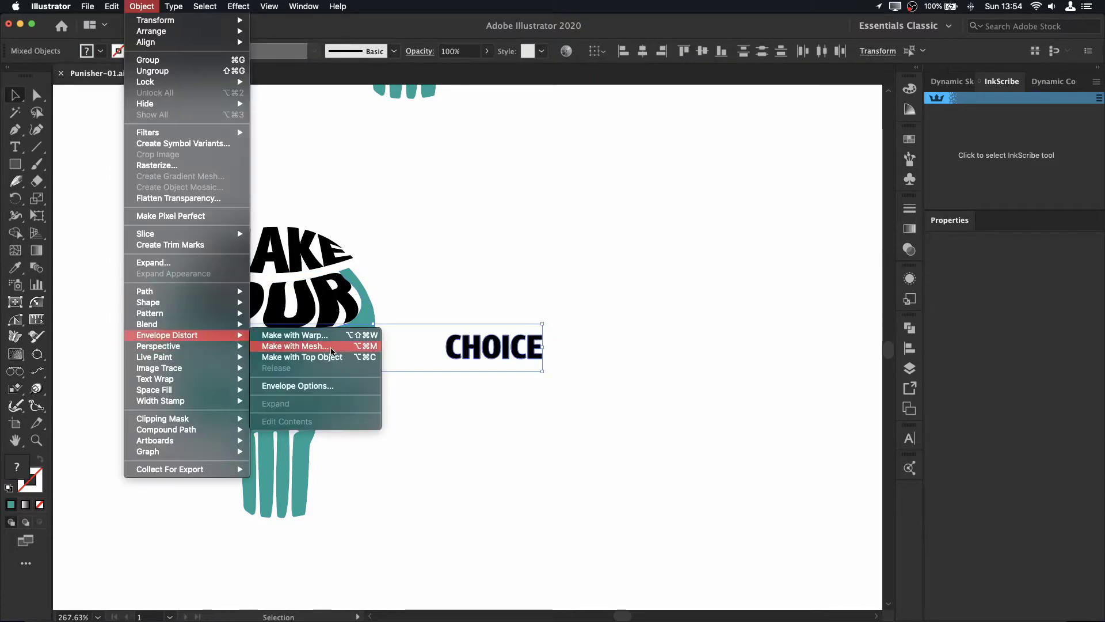
pyautogui.click(323, 347)
pyautogui.press('cmd+z')
# - Select the curved MAKE and YOUR lettering
pyautogui.click(277, 347)
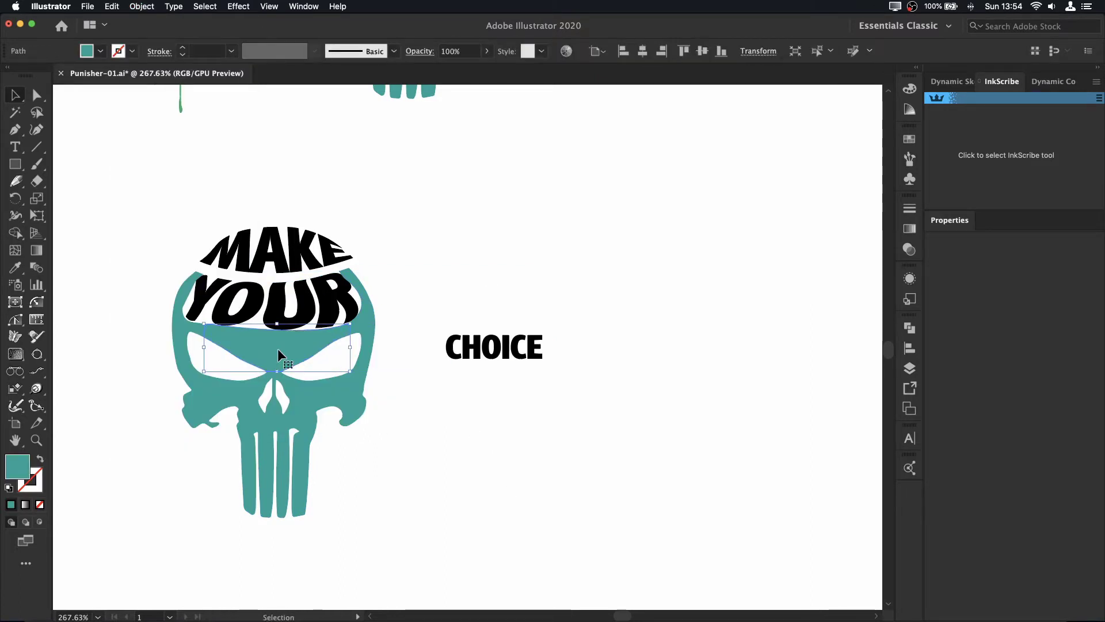
pyautogui.keyDown('shift'); pyautogui.click(307, 301); pyautogui.keyUp('shift')
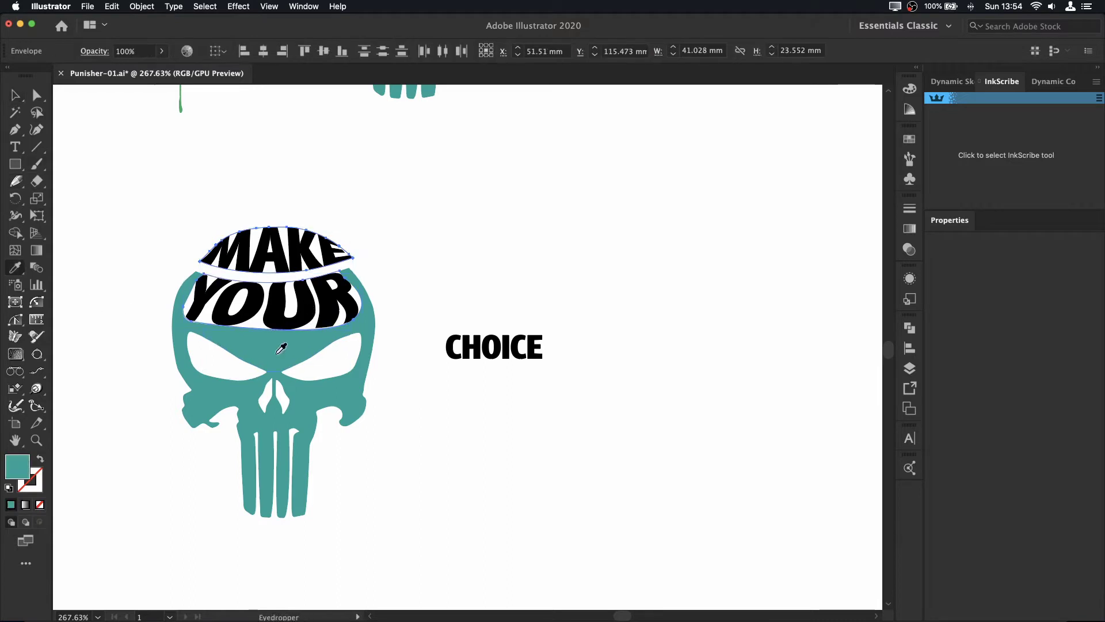
pyautogui.press('v')
pyautogui.click(501, 504)
pyautogui.click(307, 311)
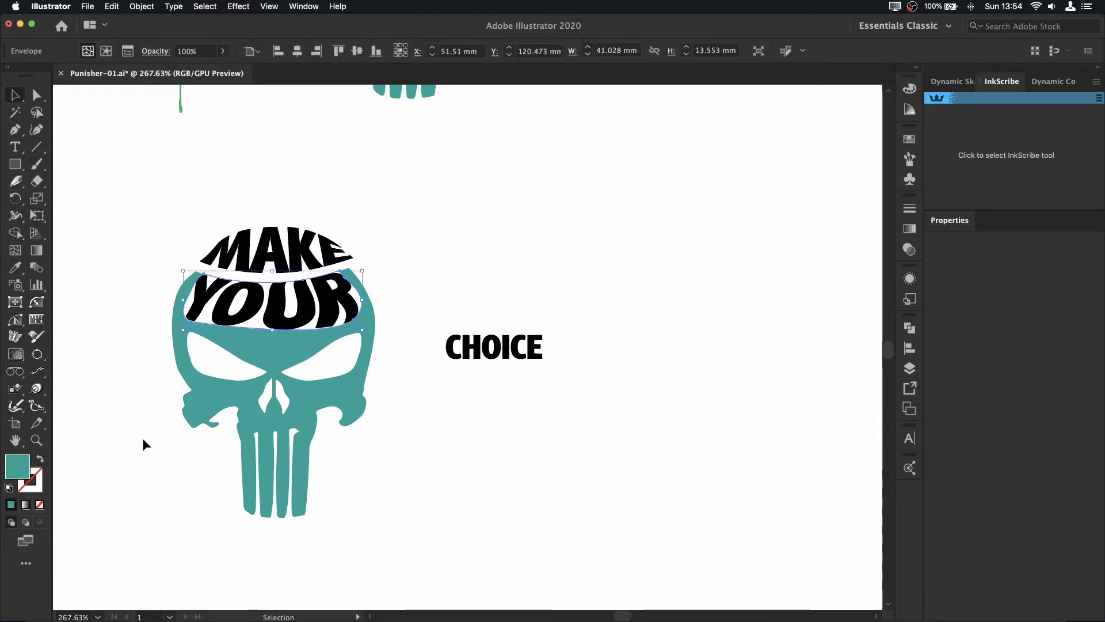
# - Group MAKE and YOUR and eyedrop the skull's teal onto them
pyautogui.keyDown('shift'); pyautogui.click(276, 248); pyautogui.keyUp('shift')
pyautogui.rightClick(330, 301)
pyautogui.click(138, 6)
pyautogui.click(138, 55)
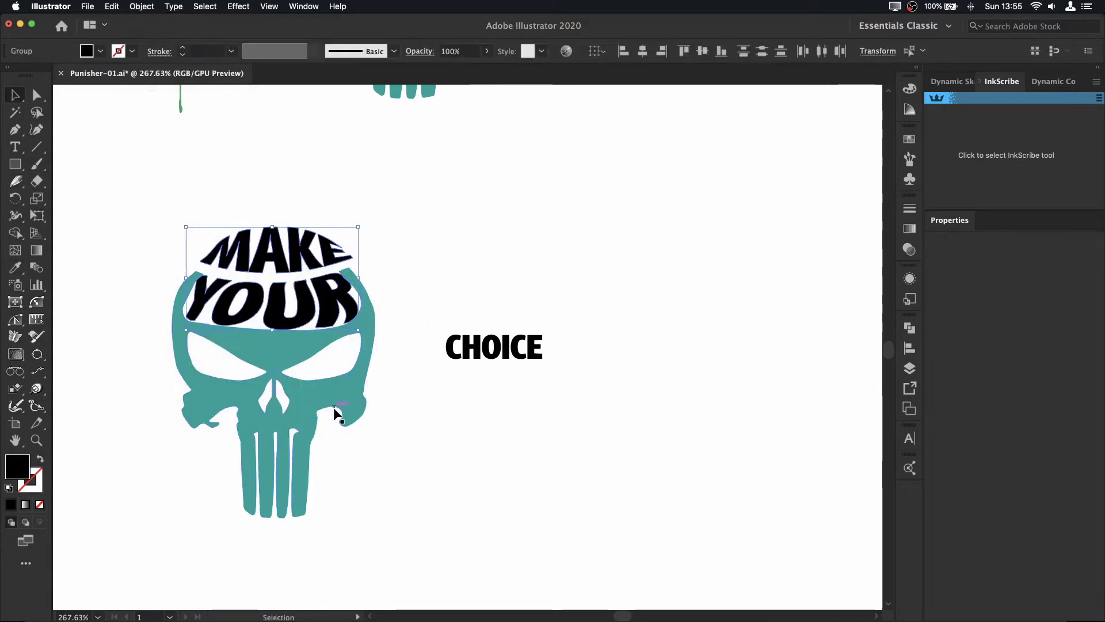
pyautogui.press('i')
pyautogui.click(296, 346)
# - Fill the band between the skull's eyes with orange
pyautogui.keyDown('super'); pyautogui.click(282, 350); pyautogui.keyUp('super')
pyautogui.press('z')
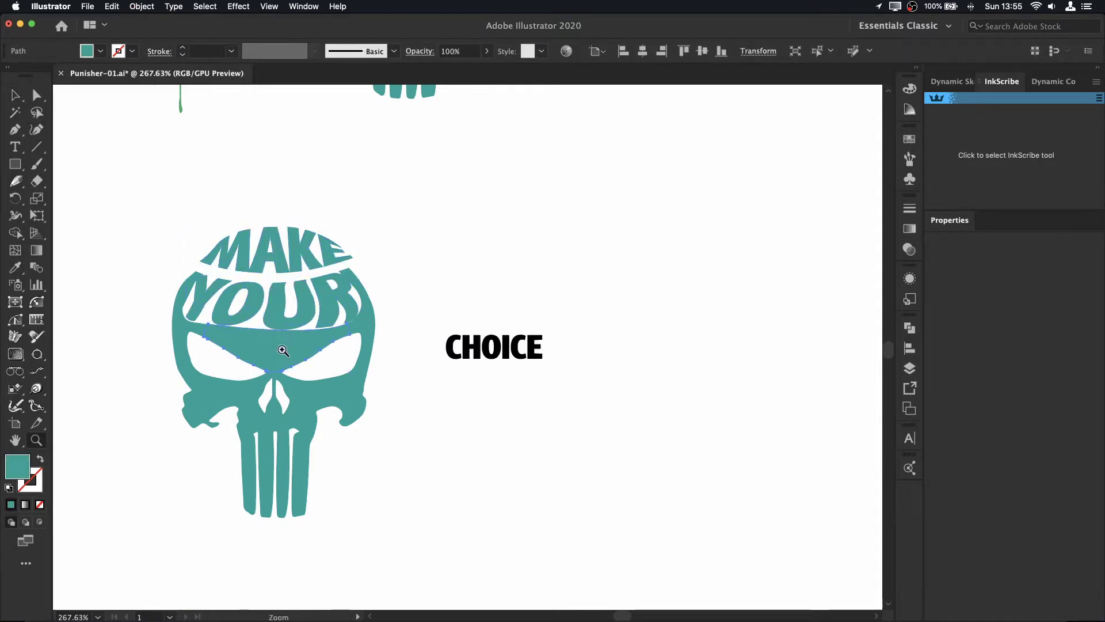
pyautogui.moveTo(282, 350); pyautogui.dragTo(601, 499)
pyautogui.click(909, 109)
pyautogui.click(753, 168)
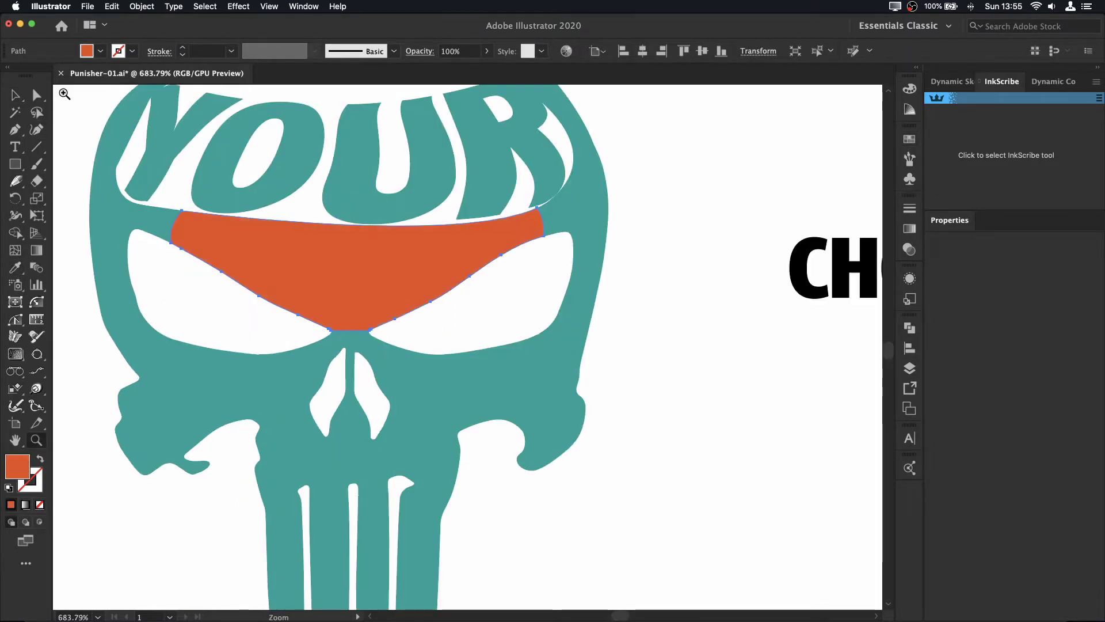
# - Bring CHOICE in front of the orange eye band and centre it there
pyautogui.press('v')
pyautogui.click(782, 286)
pyautogui.moveTo(781, 286); pyautogui.dragTo(448, 274)
pyautogui.rightClick(658, 260)
pyautogui.click(809, 411)
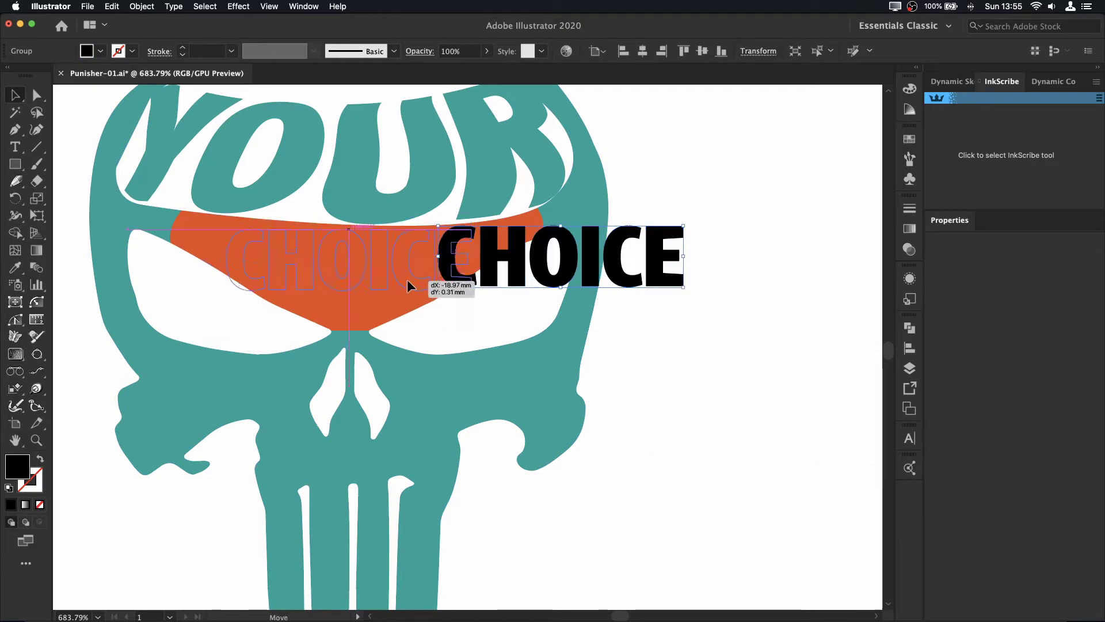
pyautogui.moveTo(581, 259); pyautogui.dragTo(375, 262)
# - Apply an Envelope Distort mesh of 2 rows by 3 columns to CHOICE
pyautogui.click(144, 6)
pyautogui.click(306, 417)
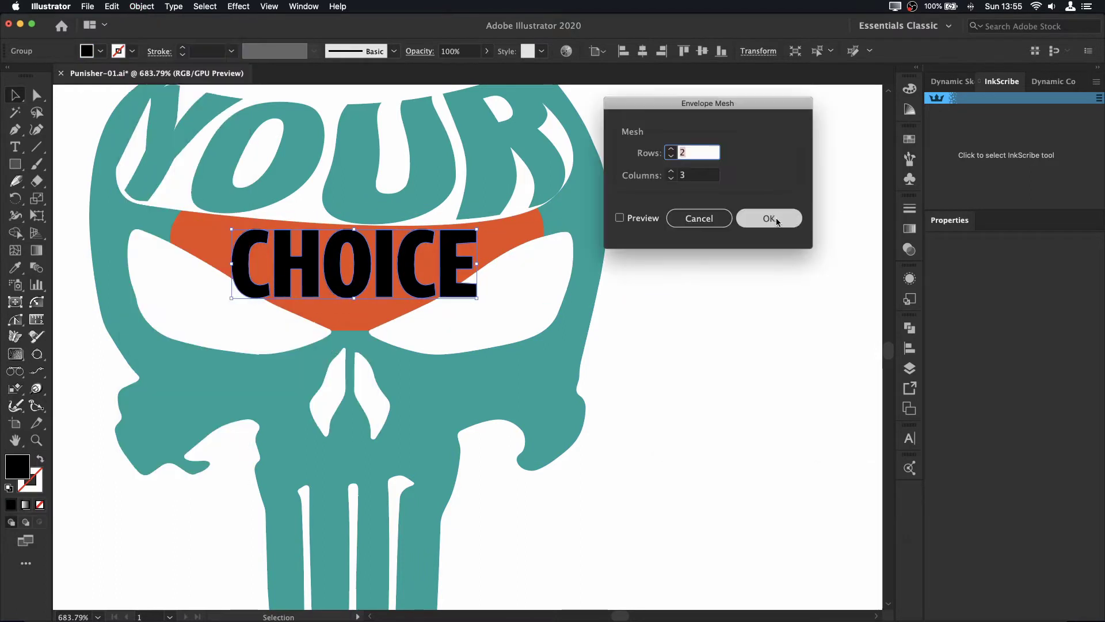
pyautogui.click(770, 217)
# - Drag CHOICE's left and bottom mesh points to fit the orange band
pyautogui.click(190, 234)
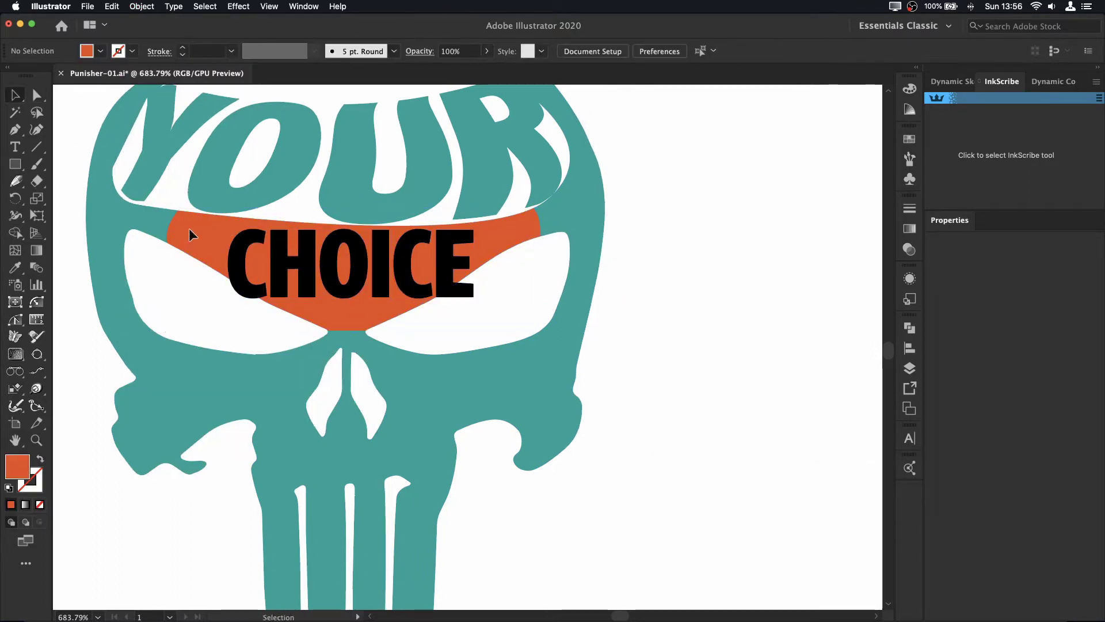
pyautogui.moveTo(190, 234)
pyautogui.mouseDown()
pyautogui.moveTo(236, 288)
pyautogui.moveTo(228, 293)
pyautogui.moveTo(225, 273)
pyautogui.mouseUp()
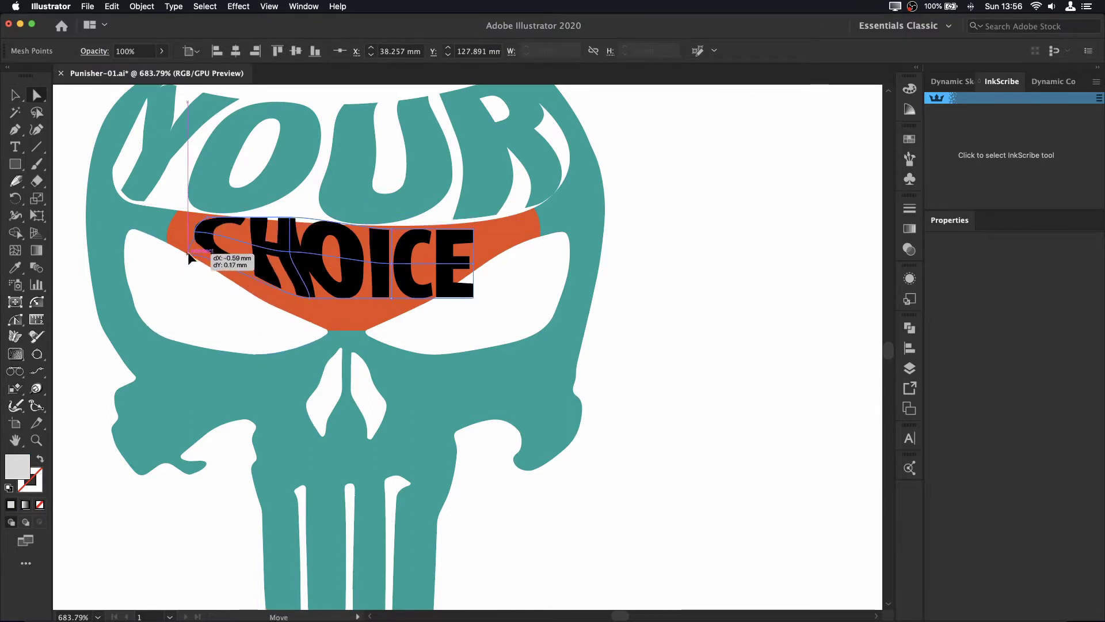
pyautogui.moveTo(267, 291); pyautogui.dragTo(269, 292)
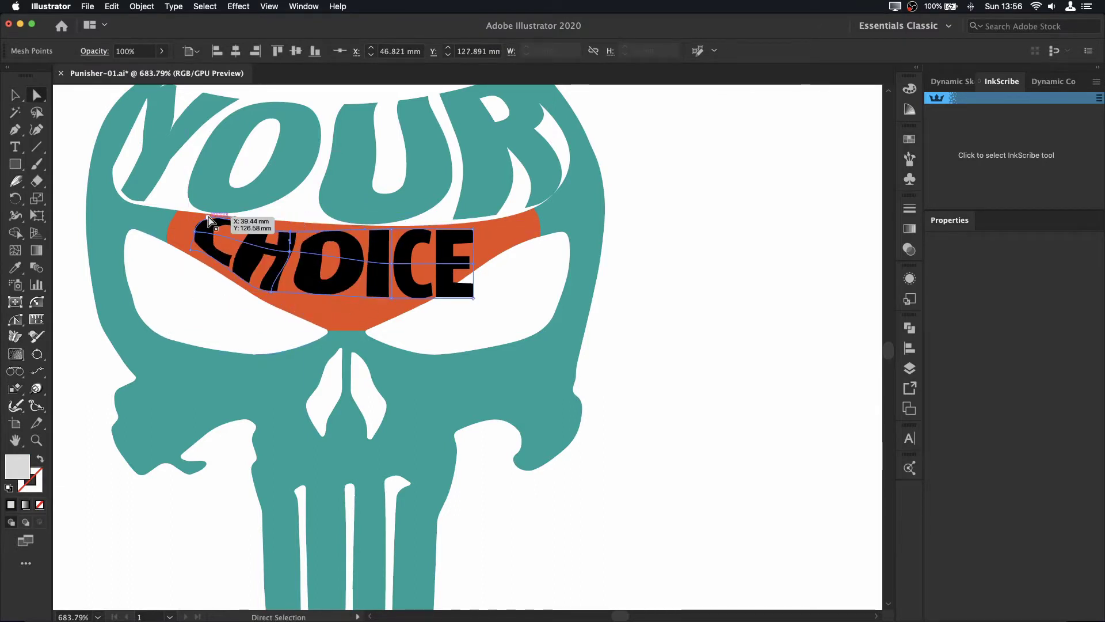
pyautogui.moveTo(219, 222); pyautogui.dragTo(222, 244)
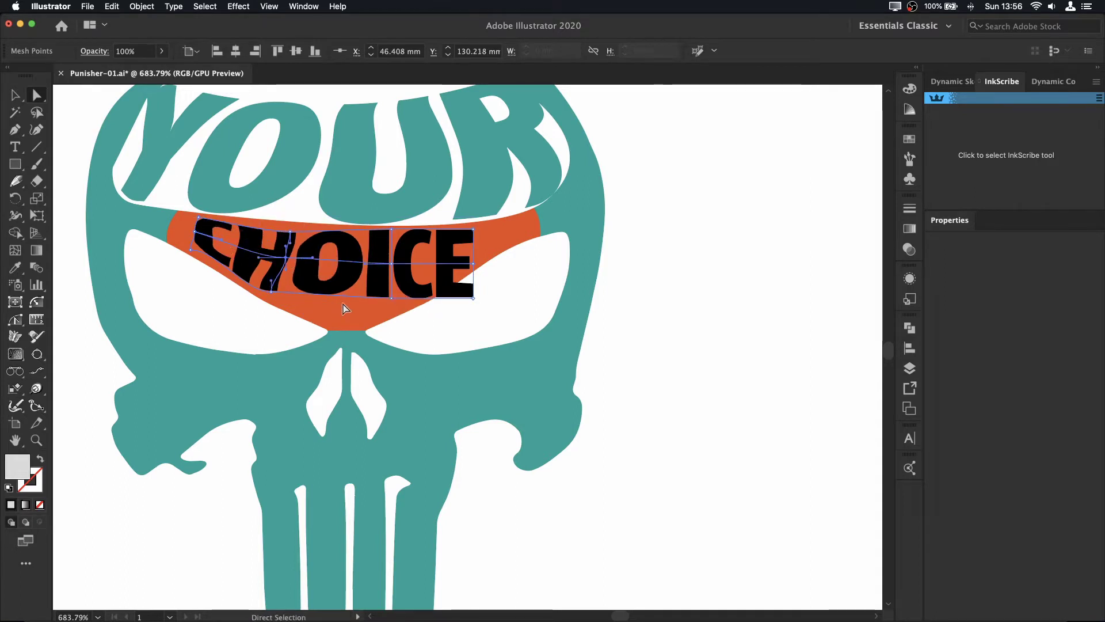
pyautogui.moveTo(271, 292); pyautogui.dragTo(289, 301)
pyautogui.moveTo(373, 317); pyautogui.dragTo(318, 319)
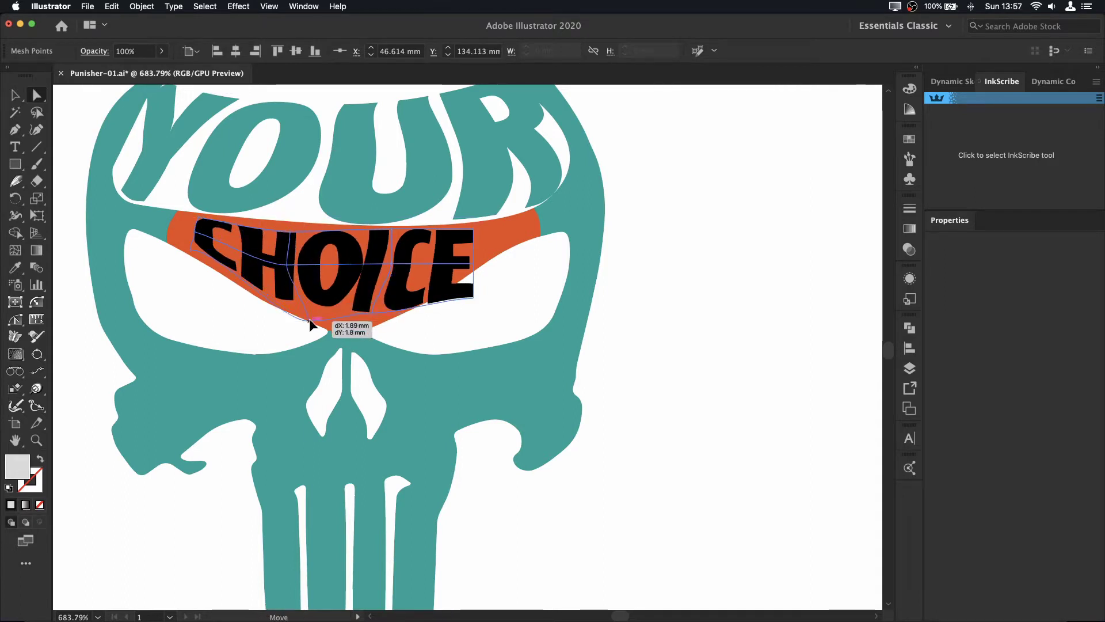
# - Reshape CHOICE's top-middle and right mesh points so the E reaches the band's tip
pyautogui.moveTo(393, 233); pyautogui.dragTo(394, 239)
pyautogui.moveTo(473, 230)
pyautogui.mouseDown()
pyautogui.moveTo(510, 221)
pyautogui.moveTo(492, 271)
pyautogui.moveTo(526, 247)
pyautogui.mouseUp()
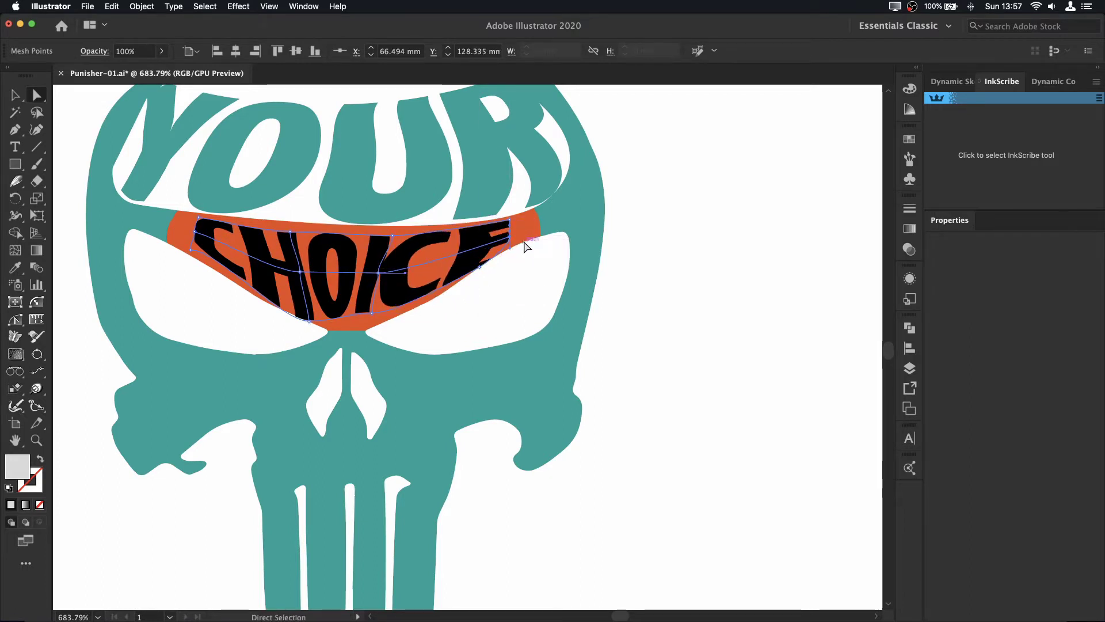
pyautogui.moveTo(392, 234); pyautogui.dragTo(420, 235)
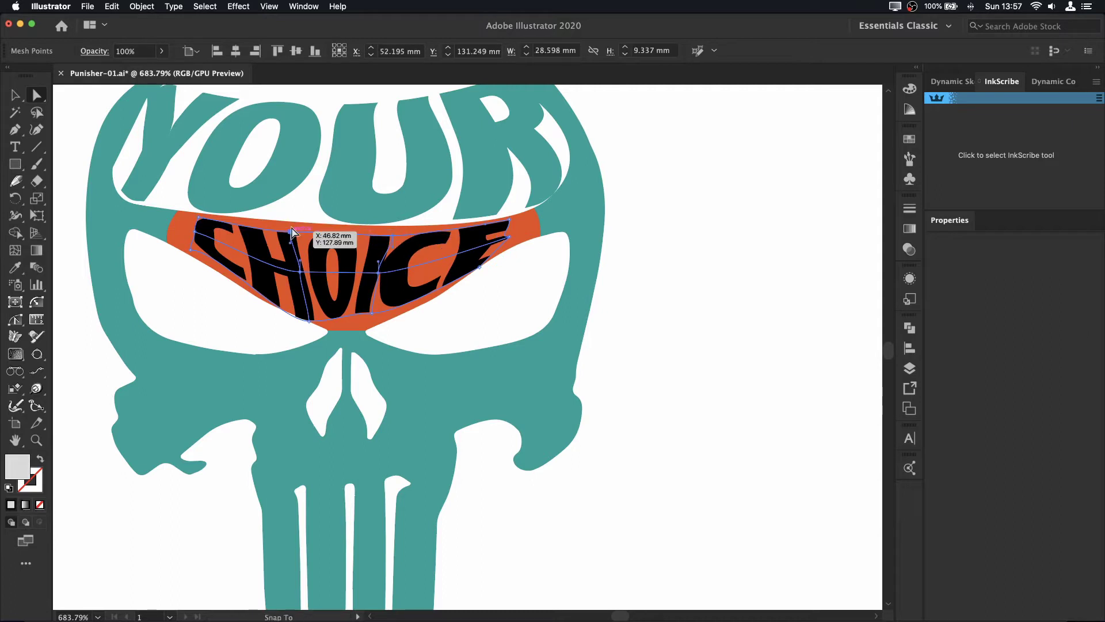
pyautogui.click(372, 314)
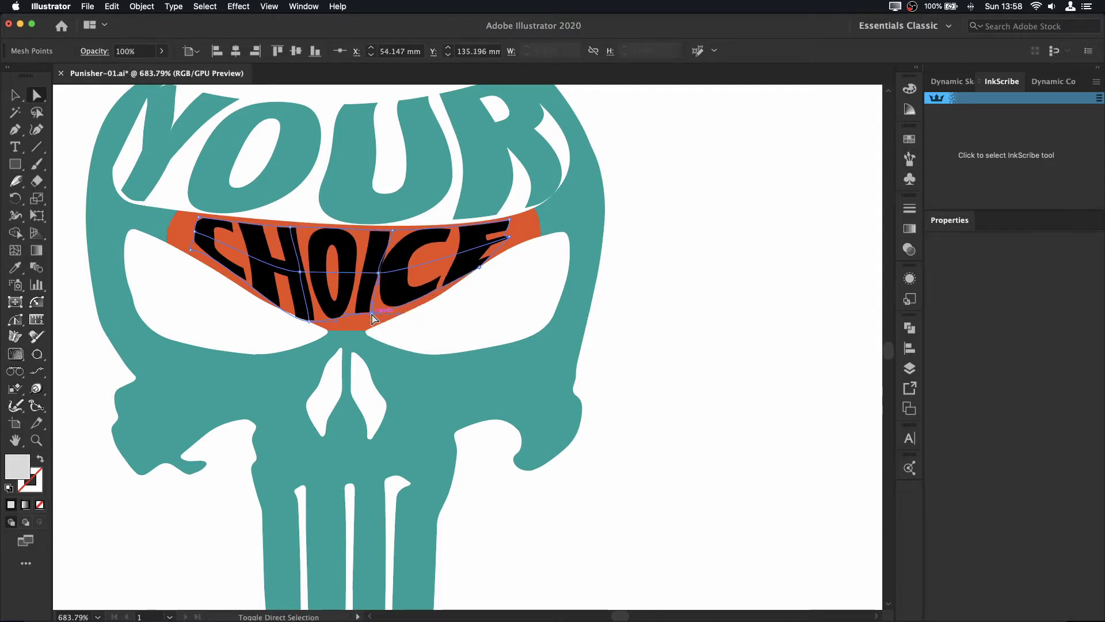
pyautogui.click(486, 272)
pyautogui.click(486, 261)
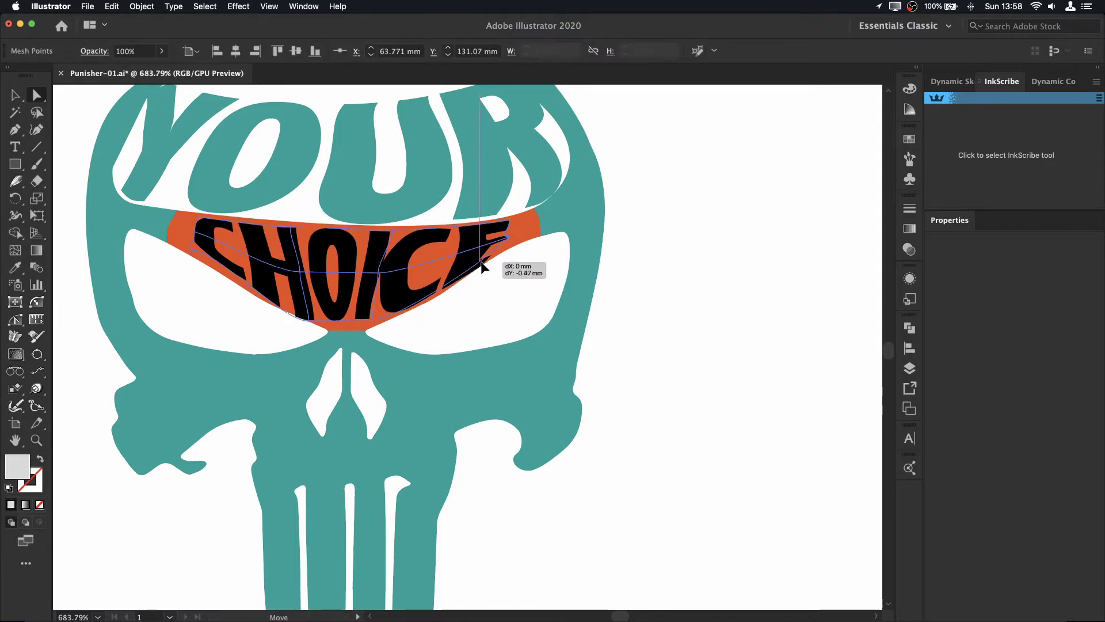
pyautogui.click(225, 260)
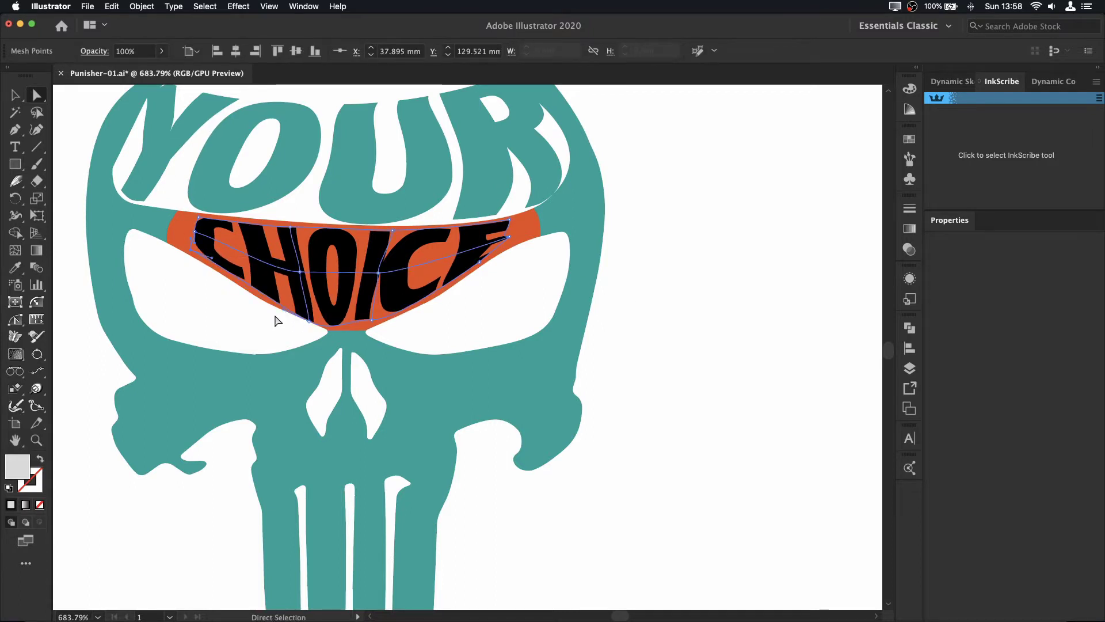
pyautogui.press('v')
pyautogui.click(799, 328)
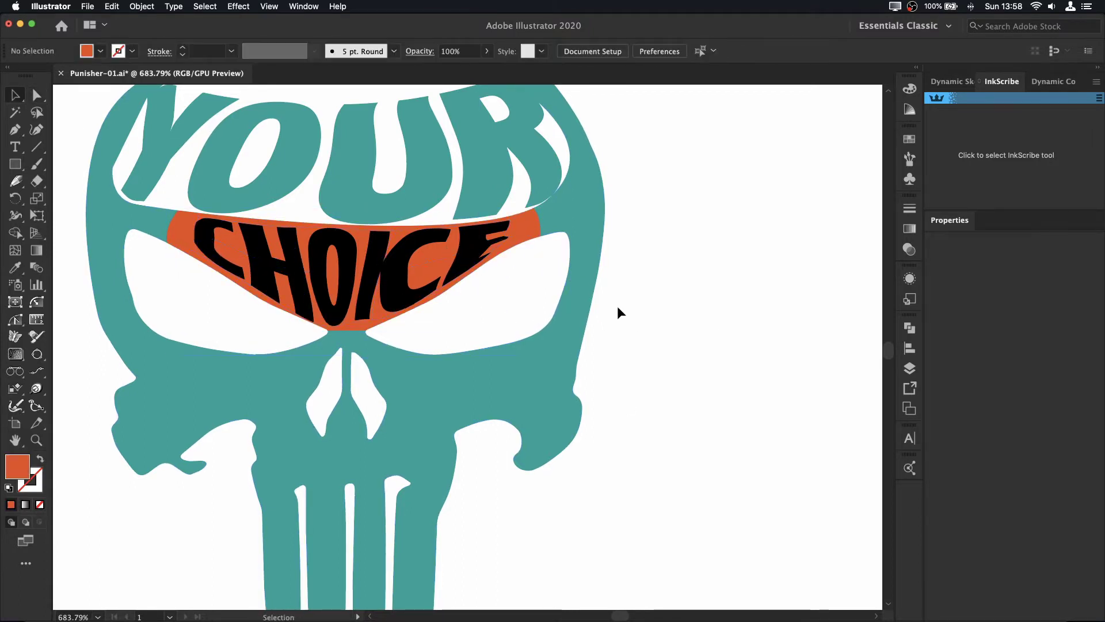
# - Expand the CHOICE envelope distortion into plain shapes
pyautogui.rightClick(481, 254)
pyautogui.click(142, 7)
pyautogui.click(276, 405)
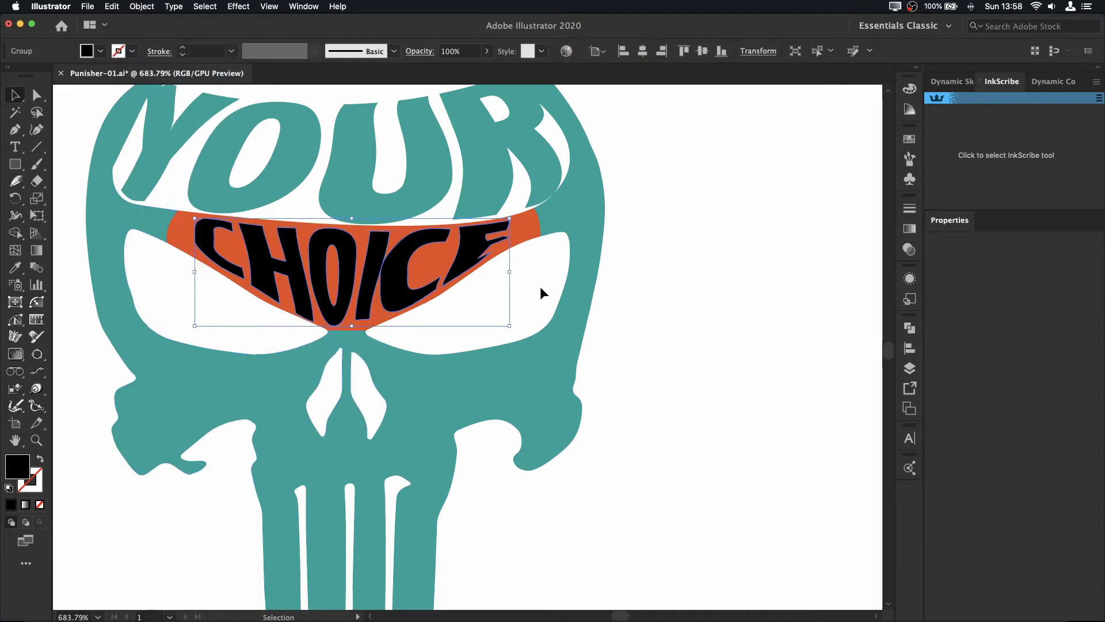
pyautogui.click(540, 285)
pyautogui.click(510, 273)
pyautogui.click(469, 253)
pyautogui.click(141, 6)
pyautogui.click(156, 75)
# - Cut CHOICE out of the orange eye band with Pathfinder Minus Front
pyautogui.click(224, 295)
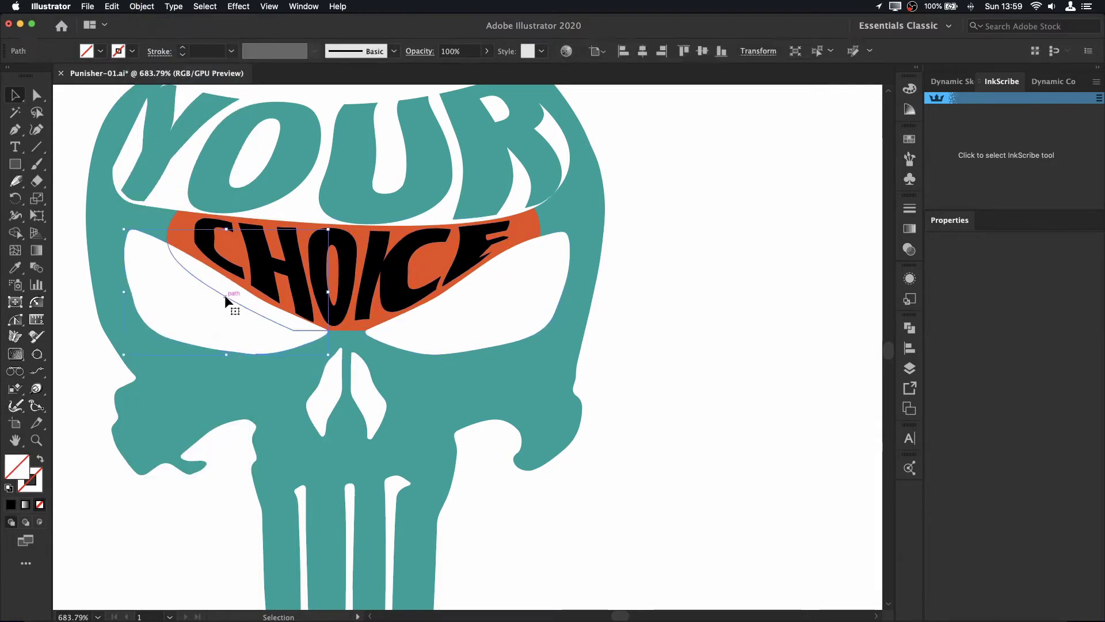
pyautogui.moveTo(165, 222); pyautogui.dragTo(880, 326)
pyautogui.press('super+shift+F9')
pyautogui.click(763, 360)
pyautogui.press('super+shift+F9')
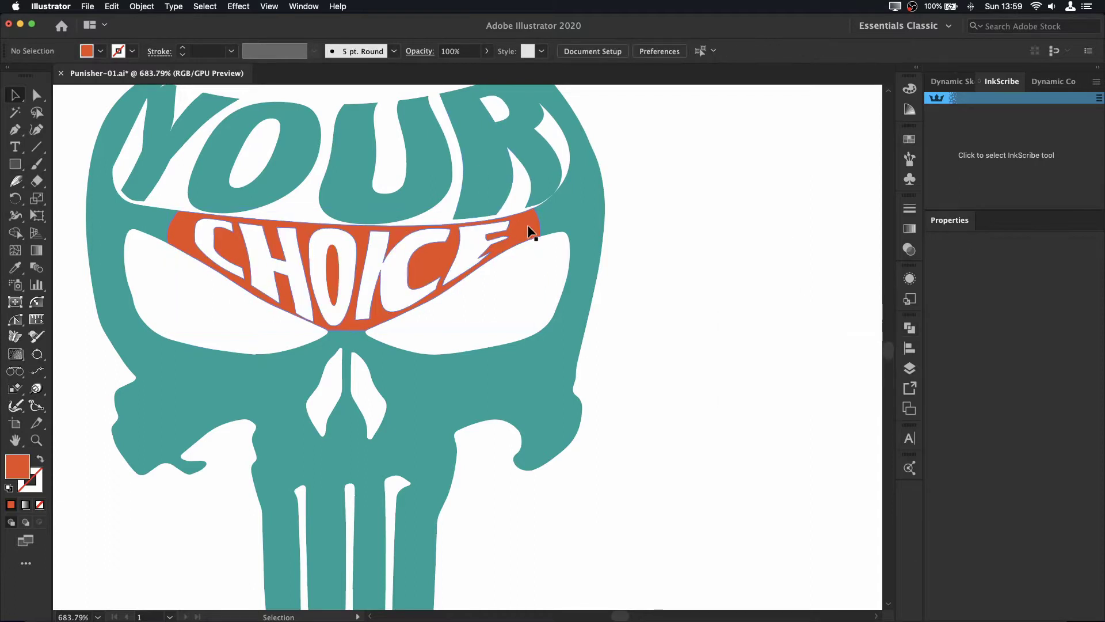
# - Fill the band with the skull's teal, unite everything with Pathfinder, and zoom out
pyautogui.click(530, 232)
pyautogui.click(15, 268)
pyautogui.click(144, 374)
pyautogui.press('v')
pyautogui.press('super+a')
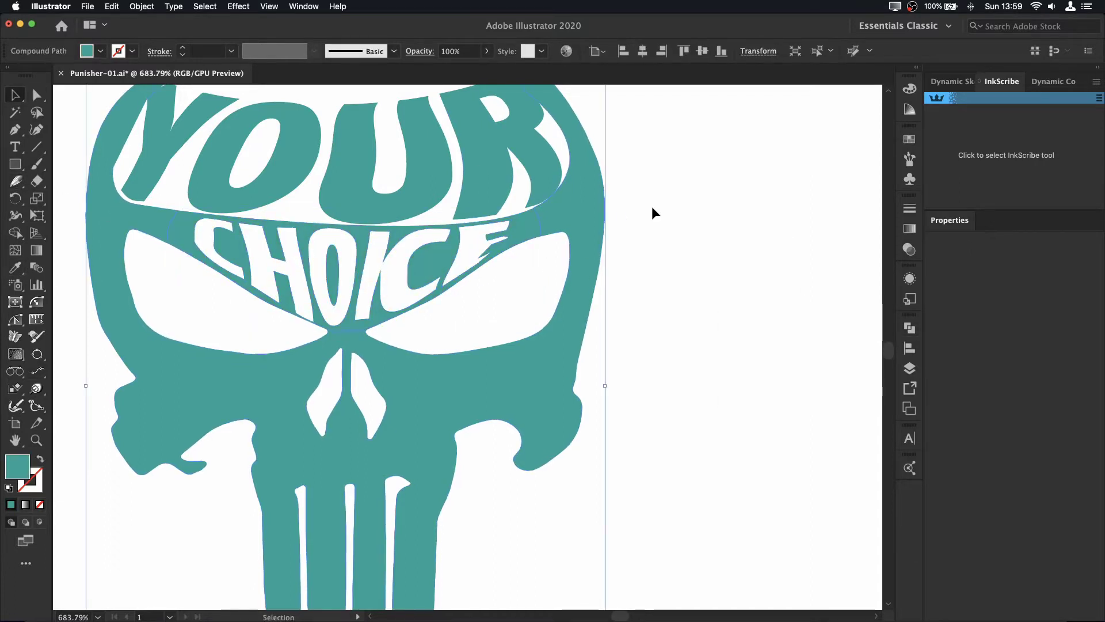
pyautogui.click(910, 328)
pyautogui.press('super+shift+F9')
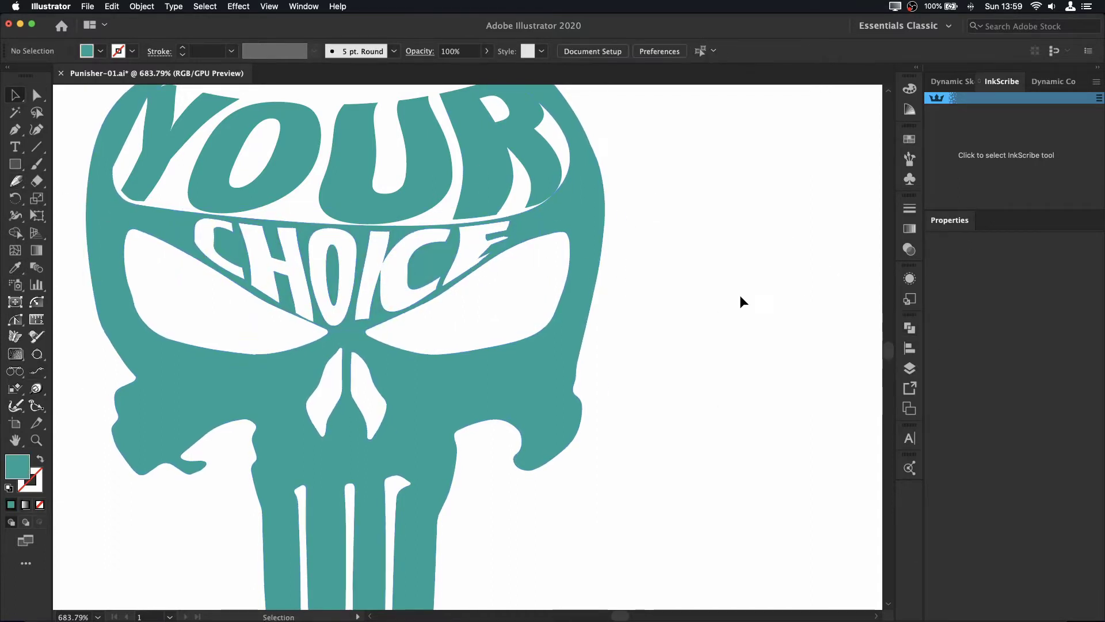
pyautogui.press('super+minus')
pyautogui.press('super+minus')
pyautogui.press('super+minus')
# - Narrow the MAKE lettering horizontally, then fit the artboard in view
pyautogui.click(445, 202)
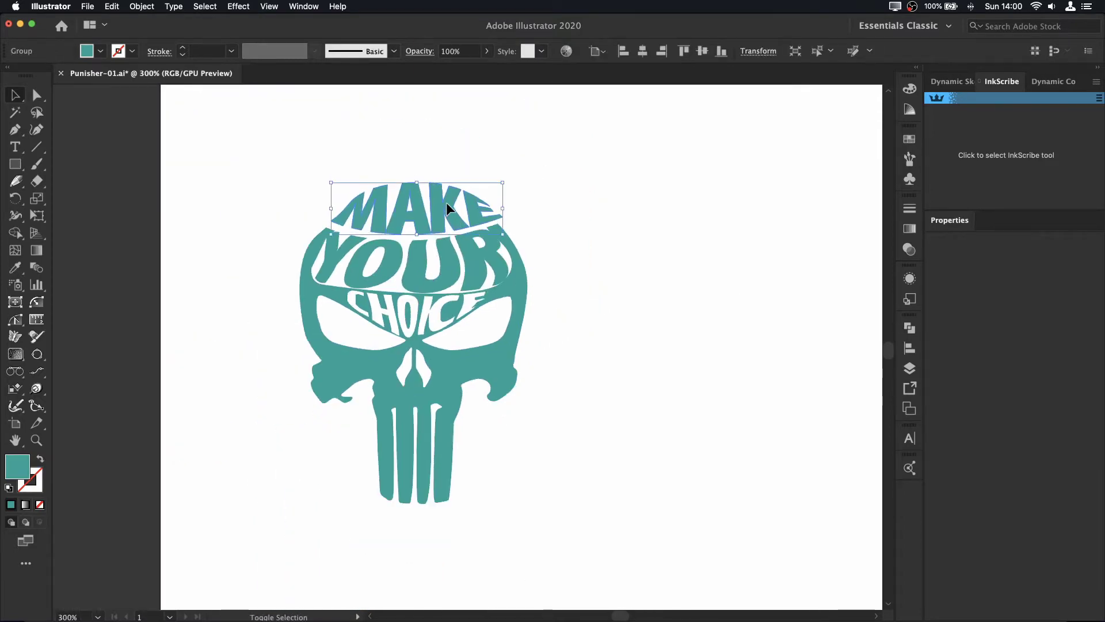
pyautogui.press('z')
pyautogui.scroll(3, 446, 202)
pyautogui.press('v')
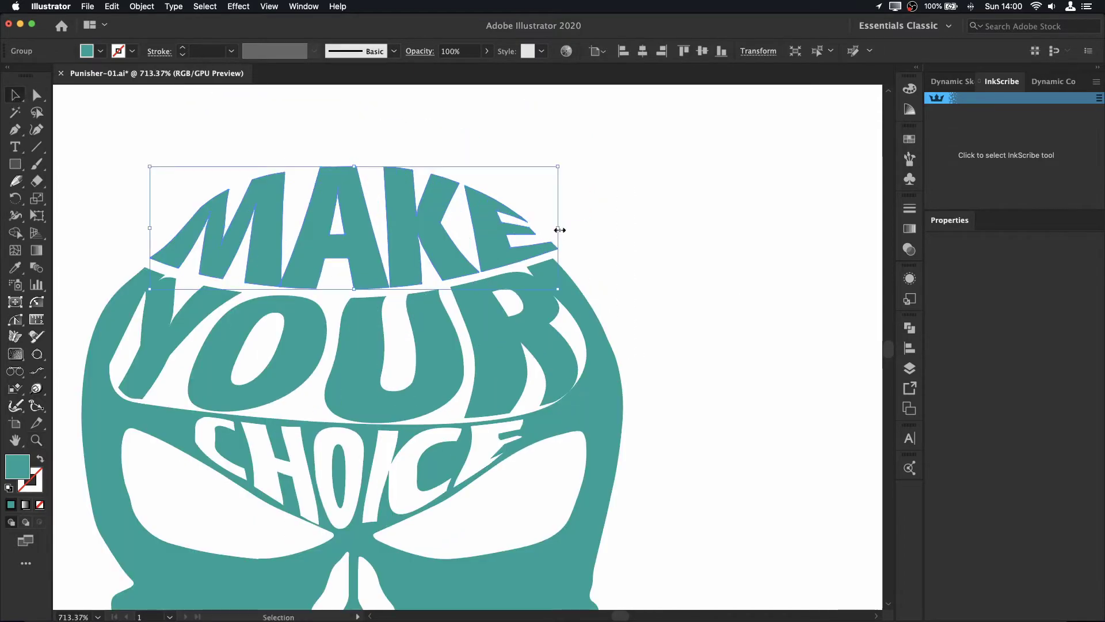
pyautogui.moveTo(559, 229); pyautogui.dragTo(548, 228)
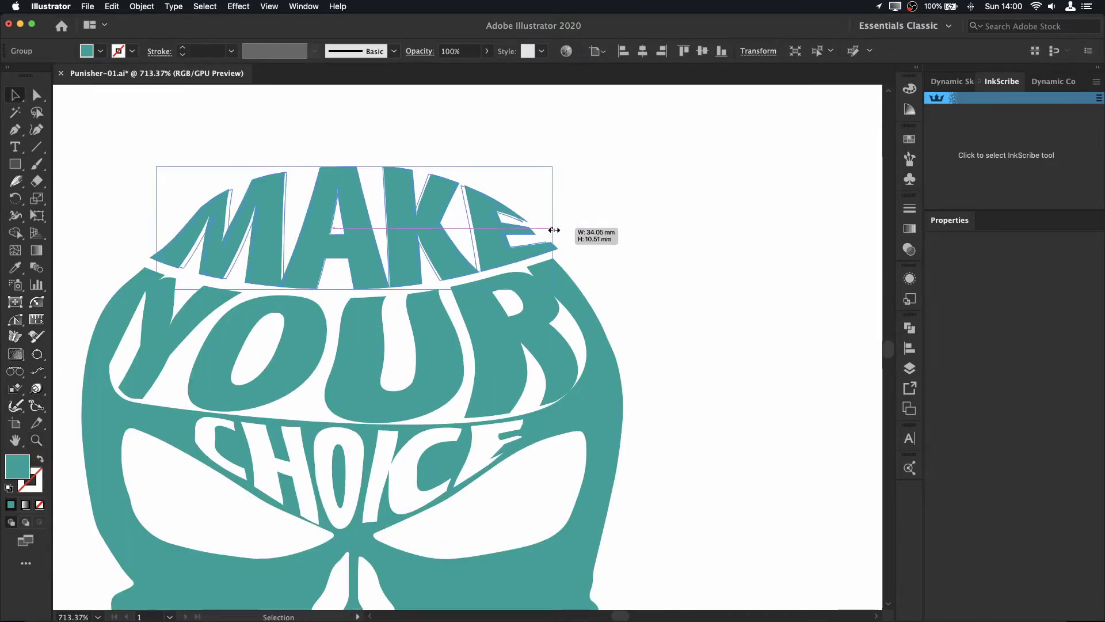
pyautogui.click(744, 255)
pyautogui.press('super+0')
# - Group the lettered skull pieces after undoing a trial Unite, and move the group up-right
pyautogui.moveTo(249, 332); pyautogui.dragTo(532, 528)
pyautogui.click(910, 327)
pyautogui.click(737, 360)
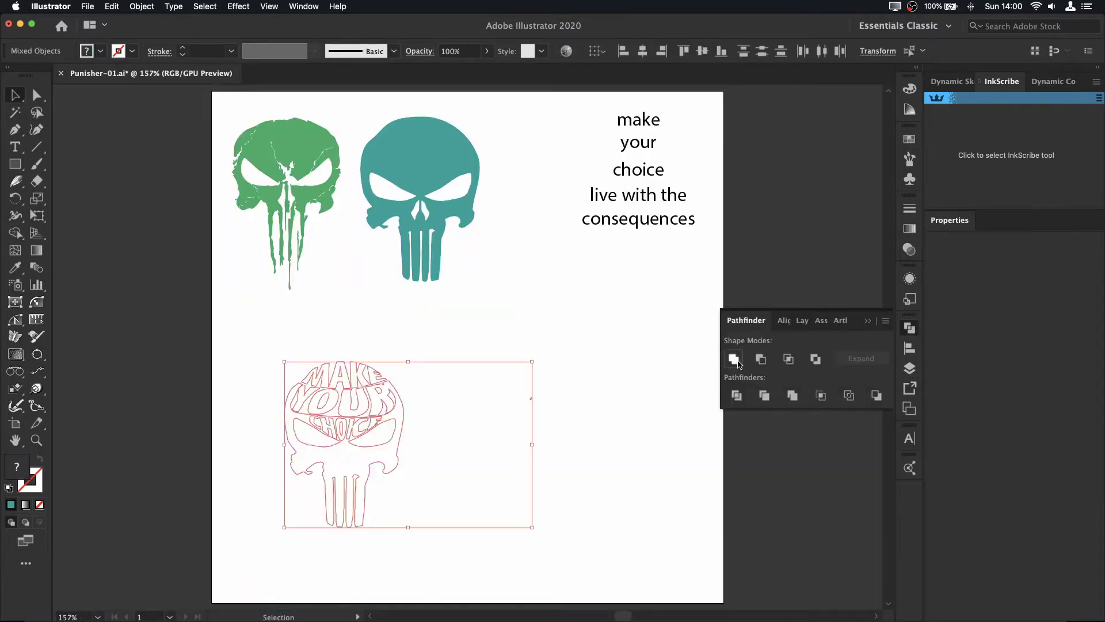
pyautogui.press('super+z')
pyautogui.rightClick(373, 405)
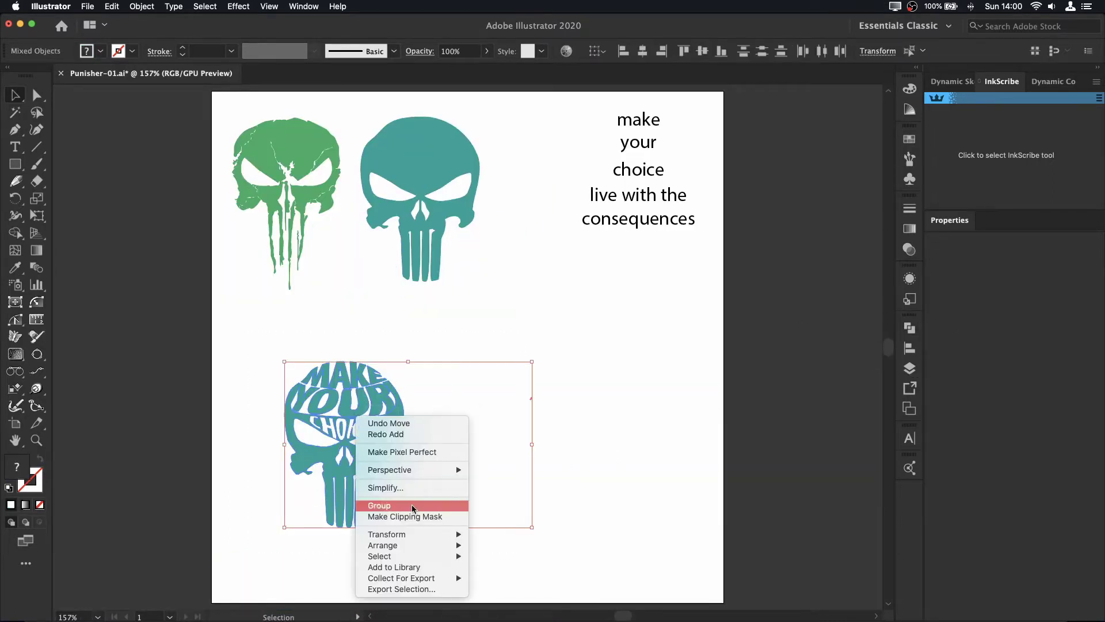
pyautogui.click(414, 505)
pyautogui.click(465, 534)
pyautogui.moveTo(379, 464); pyautogui.dragTo(396, 416)
pyautogui.click(274, 223)
# - Recolour the grunge skull teal, reposition and stretch it, and place a copy at right
pyautogui.press('i')
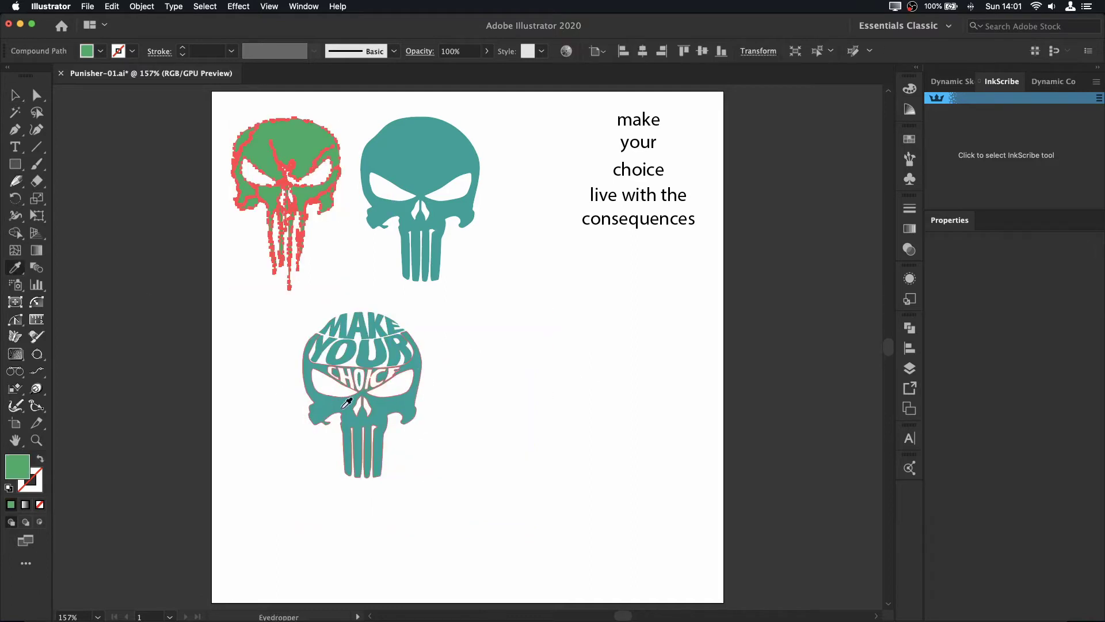
pyautogui.click(15, 97)
pyautogui.moveTo(286, 155)
pyautogui.mouseDown()
pyautogui.moveTo(526, 356)
pyautogui.moveTo(517, 271)
pyautogui.mouseUp()
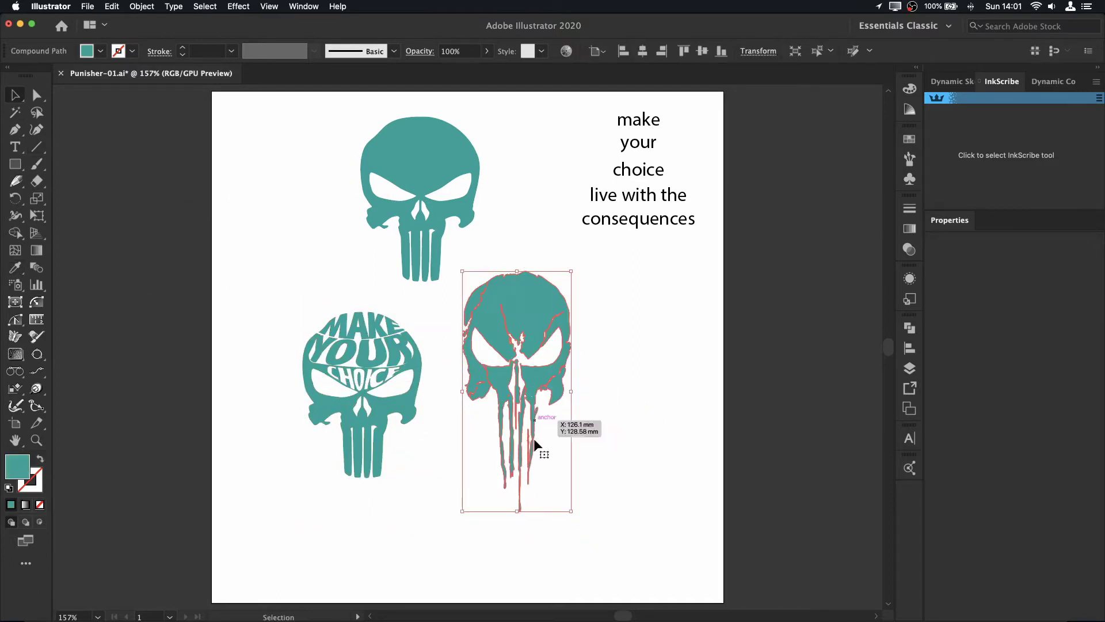
pyautogui.moveTo(518, 489); pyautogui.dragTo(518, 523)
pyautogui.moveTo(475, 288)
pyautogui.mouseDown()
pyautogui.moveTo(247, 136)
pyautogui.moveTo(507, 296)
pyautogui.mouseUp()
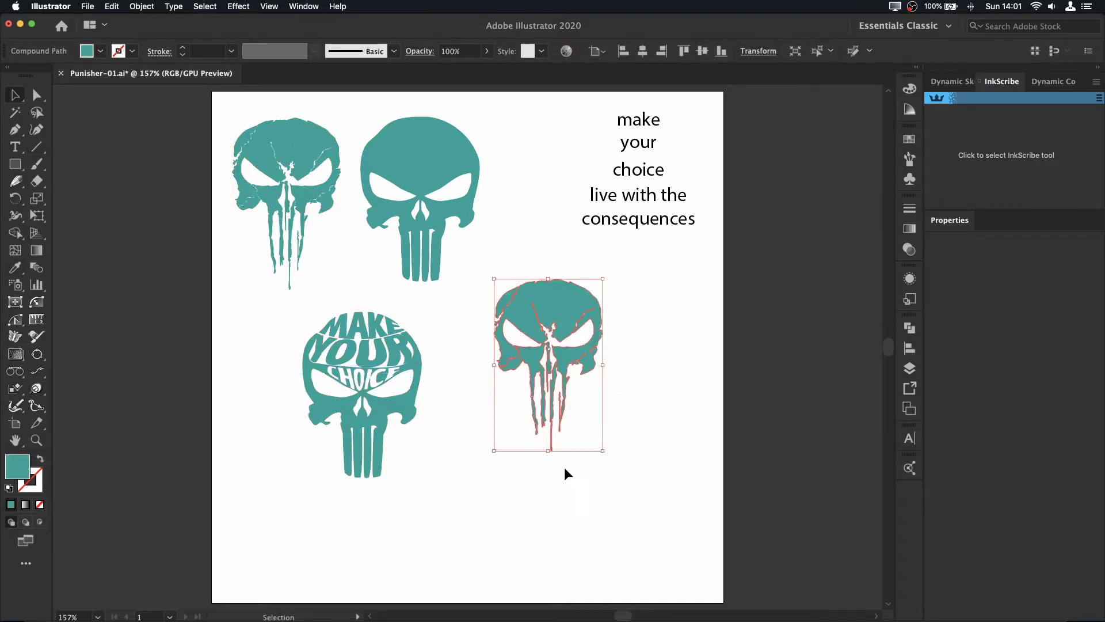
# - Erase the copy's upper half to leave only drips, and colour the drips orange
pyautogui.hotkey('shift', 'e')
pyautogui.hscroll(2, 612, 400)
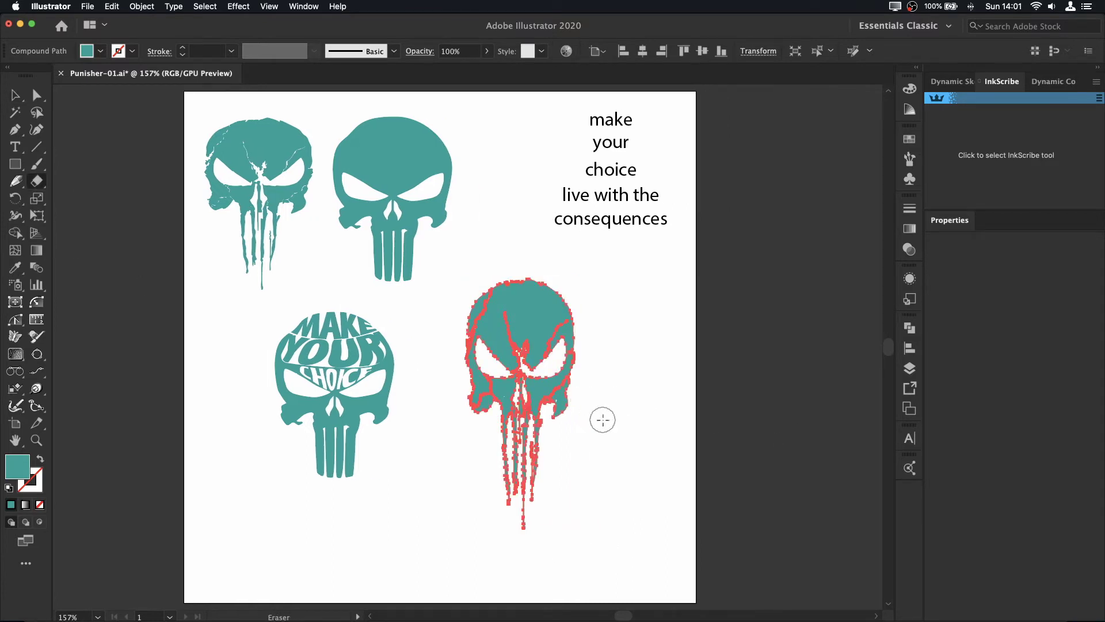
pyautogui.moveTo(600, 419)
pyautogui.mouseDown()
pyautogui.moveTo(476, 316)
pyautogui.moveTo(547, 299)
pyautogui.moveTo(487, 334)
pyautogui.mouseUp()
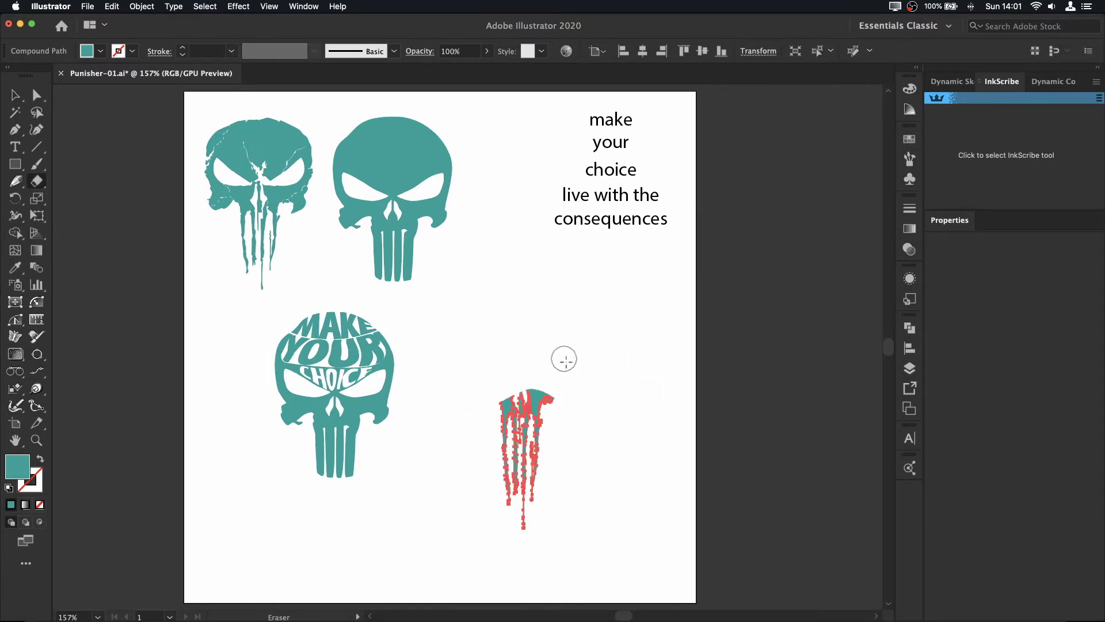
pyautogui.click(14, 95)
pyautogui.click(541, 406)
pyautogui.click(909, 139)
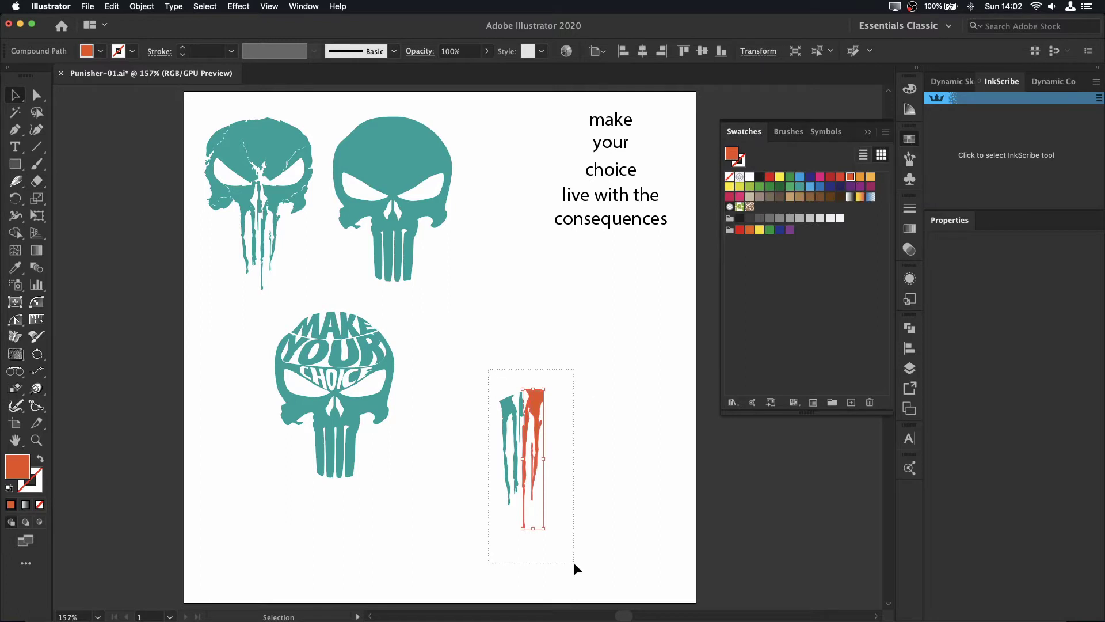
pyautogui.click(564, 461)
# - Move the drips onto the lettered skull's lower half and erase stray bits
pyautogui.moveTo(530, 411)
pyautogui.mouseDown()
pyautogui.moveTo(345, 436)
pyautogui.moveTo(435, 292)
pyautogui.mouseUp()
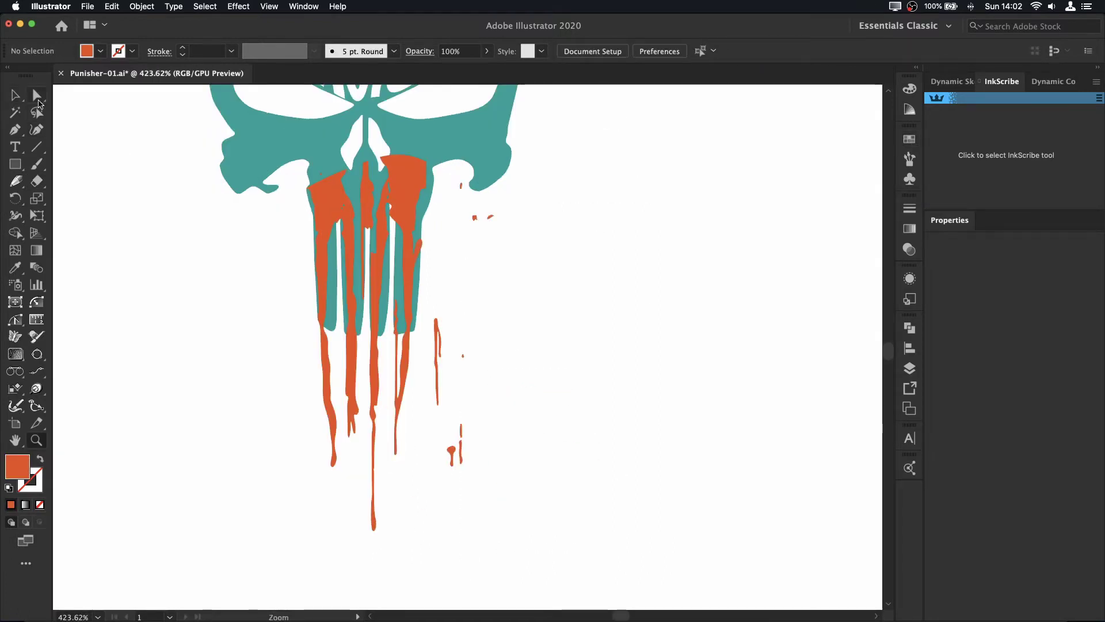
pyautogui.click(406, 171)
pyautogui.hotkey('shift', 'e')
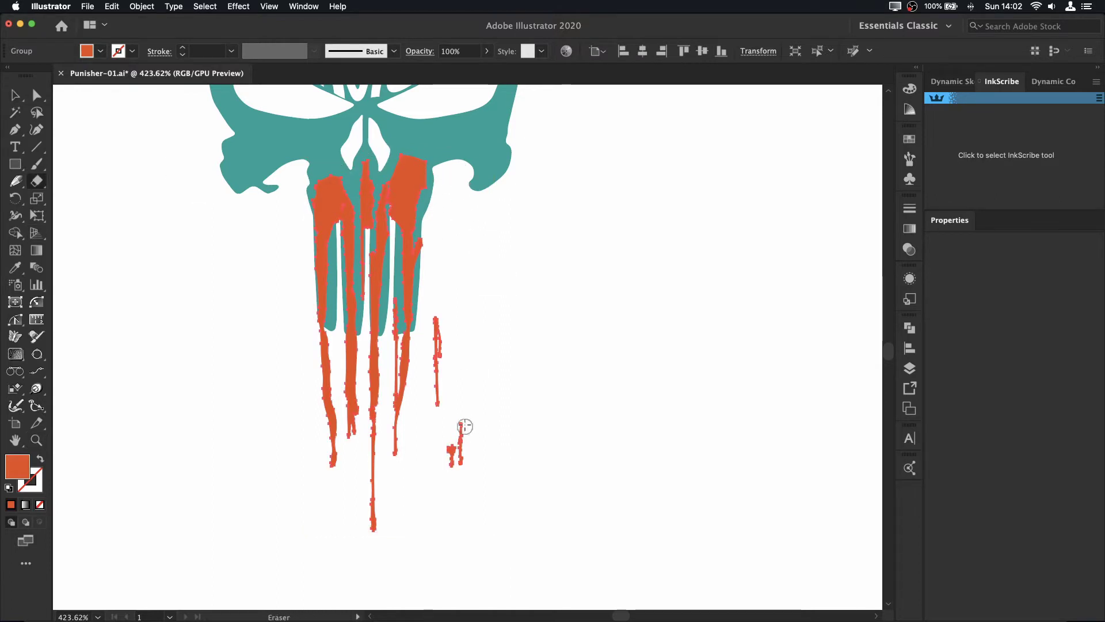
pyautogui.press('v')
pyautogui.moveTo(555, 395); pyautogui.dragTo(237, 140)
# - Clean up the skull and drips with Shape Builder and Blob Brush, undoing a stray orange recolour
pyautogui.hotkey('shift', 'm')
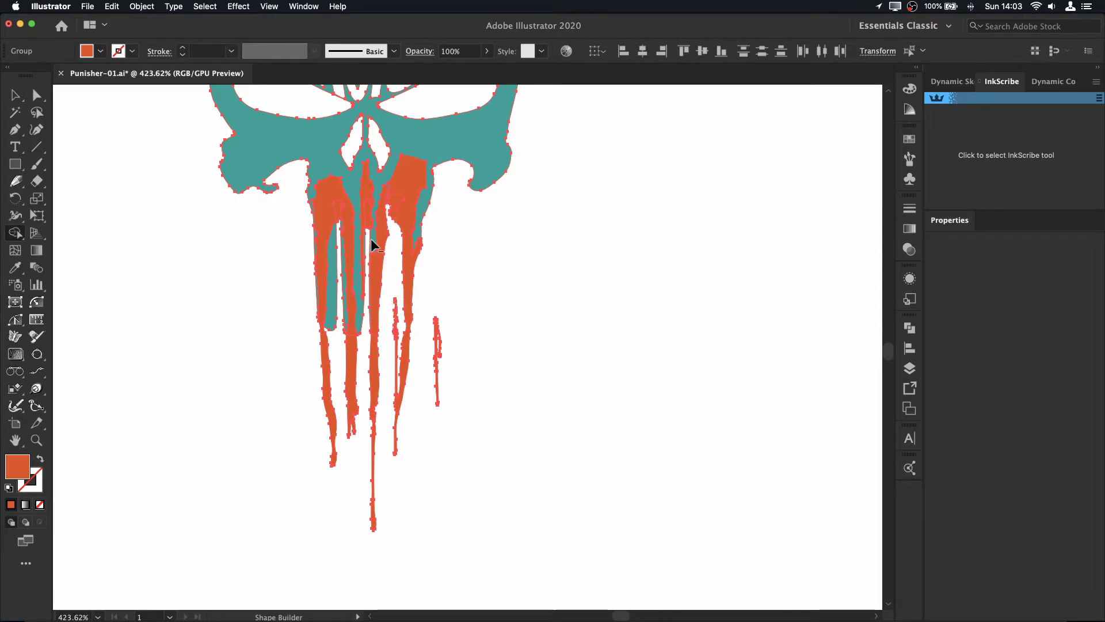
pyautogui.hotkey('shift', 'b')
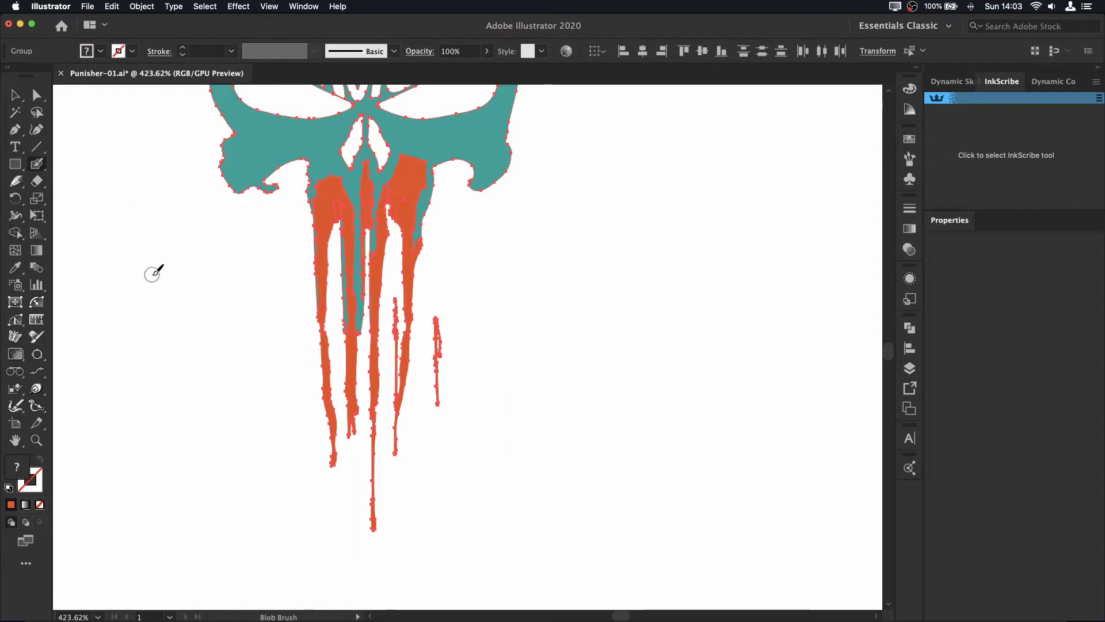
pyautogui.click(339, 185)
pyautogui.press('cmd+z')
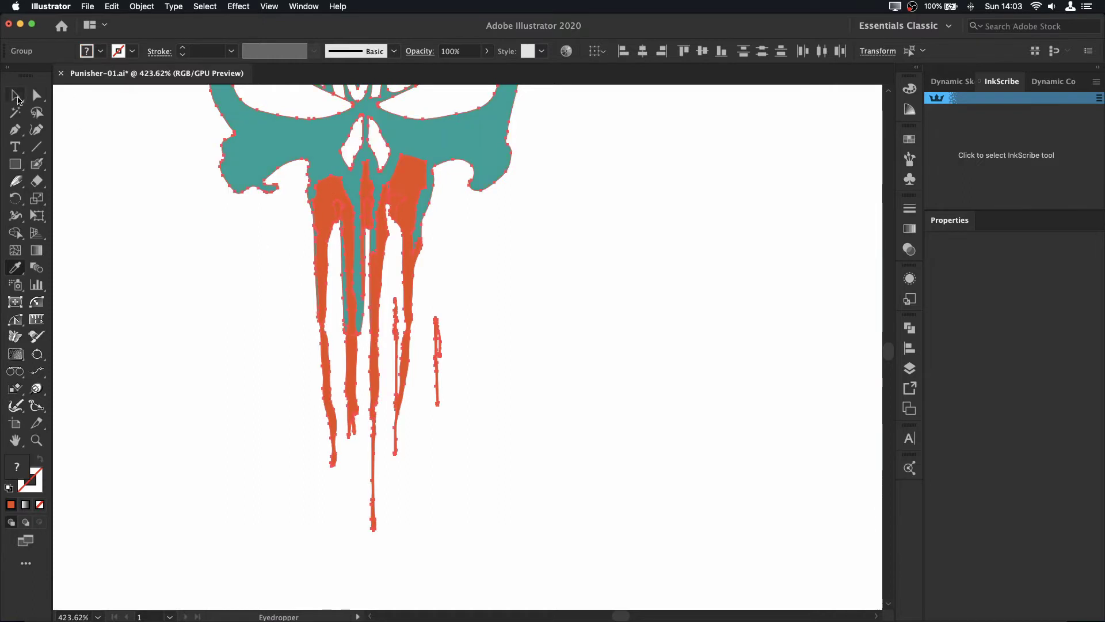
pyautogui.press('v')
pyautogui.click(336, 202)
pyautogui.hotkey('shift', 'b')
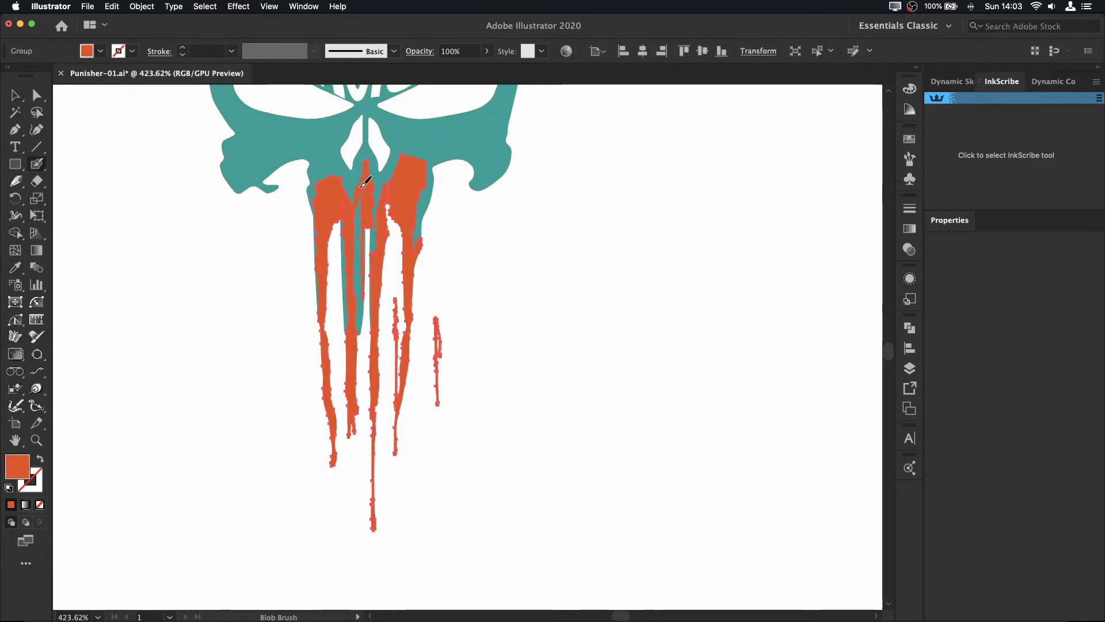
pyautogui.press('super+shift+a')
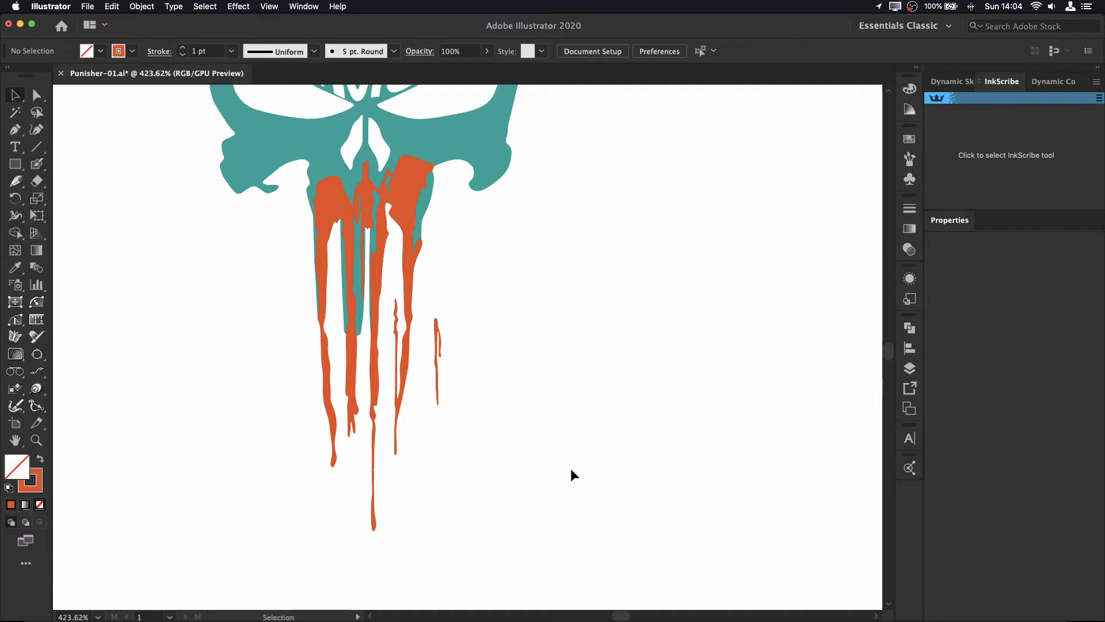
# - Combine the skull and drips with Shape Builder and select the whole artwork group
pyautogui.moveTo(524, 406); pyautogui.dragTo(103, 234)
pyautogui.hotkey('shift', 'm')
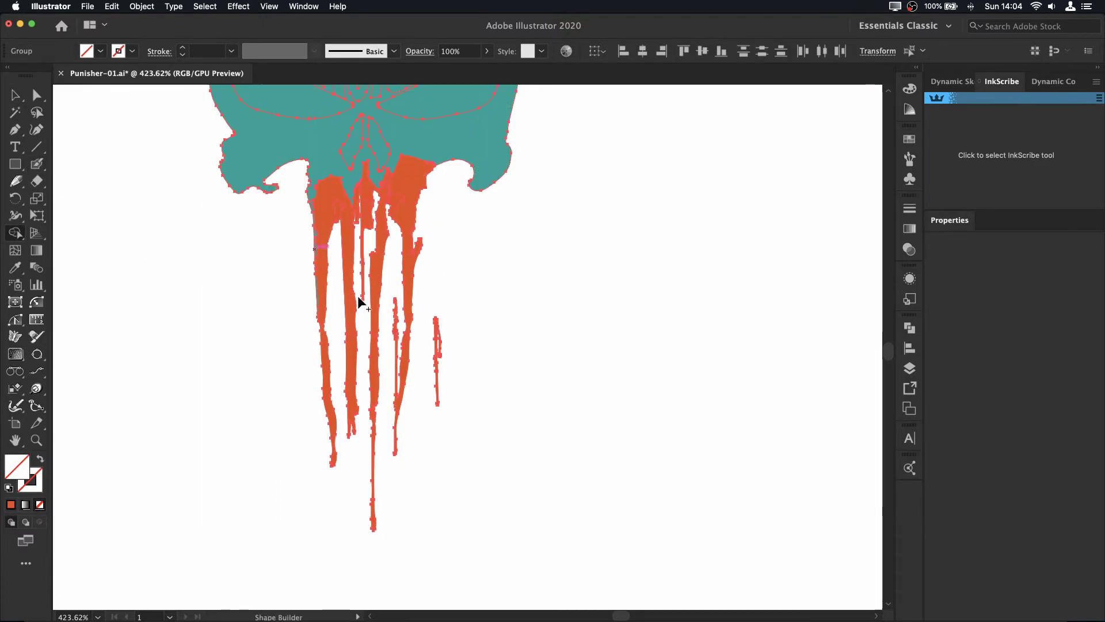
pyautogui.click(13, 98)
pyautogui.click(657, 395)
pyautogui.moveTo(869, 531); pyautogui.dragTo(230, 143)
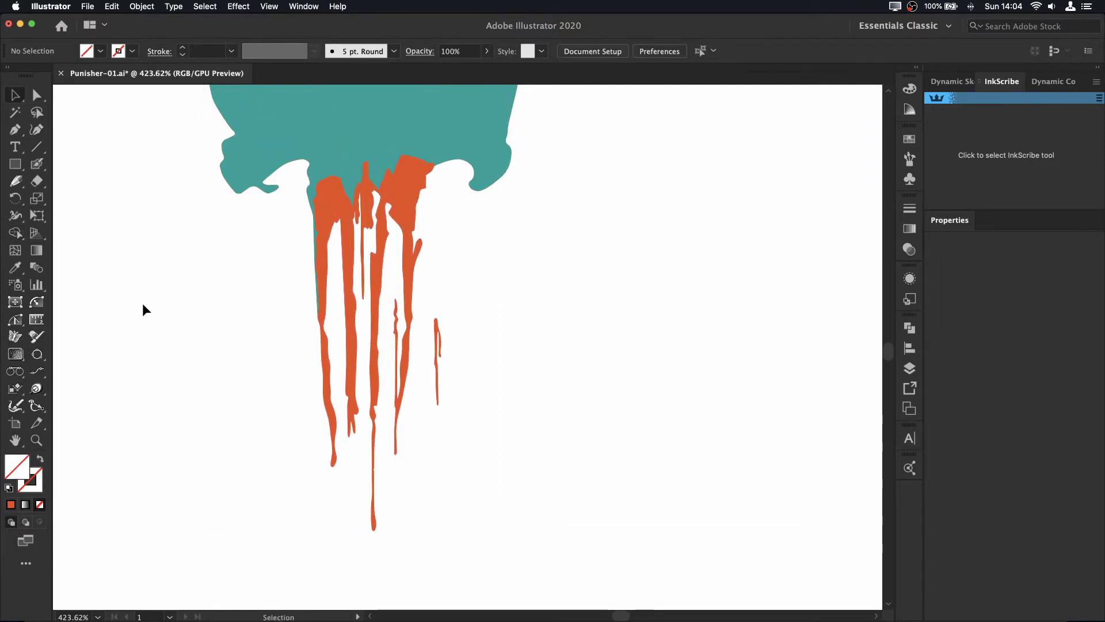
pyautogui.press('super+minus')
pyautogui.press('super+minus')
pyautogui.press('super+minus')
pyautogui.click(454, 230)
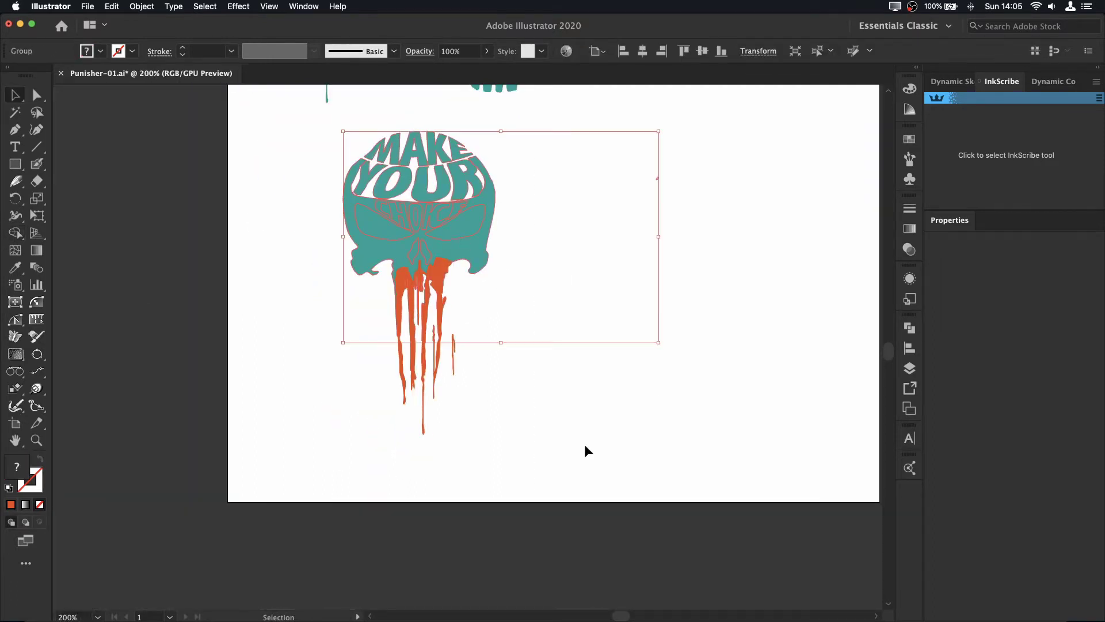
# - Zoom in on the lettered skull and switch to Outline view
pyautogui.press('z')
pyautogui.click(563, 358)
pyautogui.press('a')
pyautogui.click(567, 321)
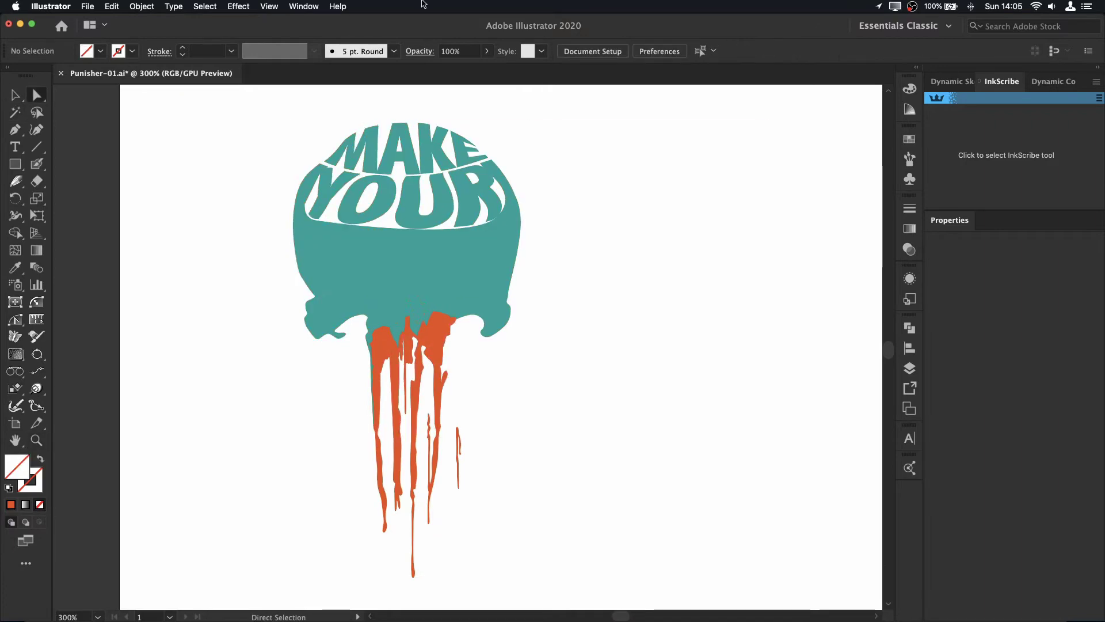
pyautogui.press('super+y')
pyautogui.press('v')
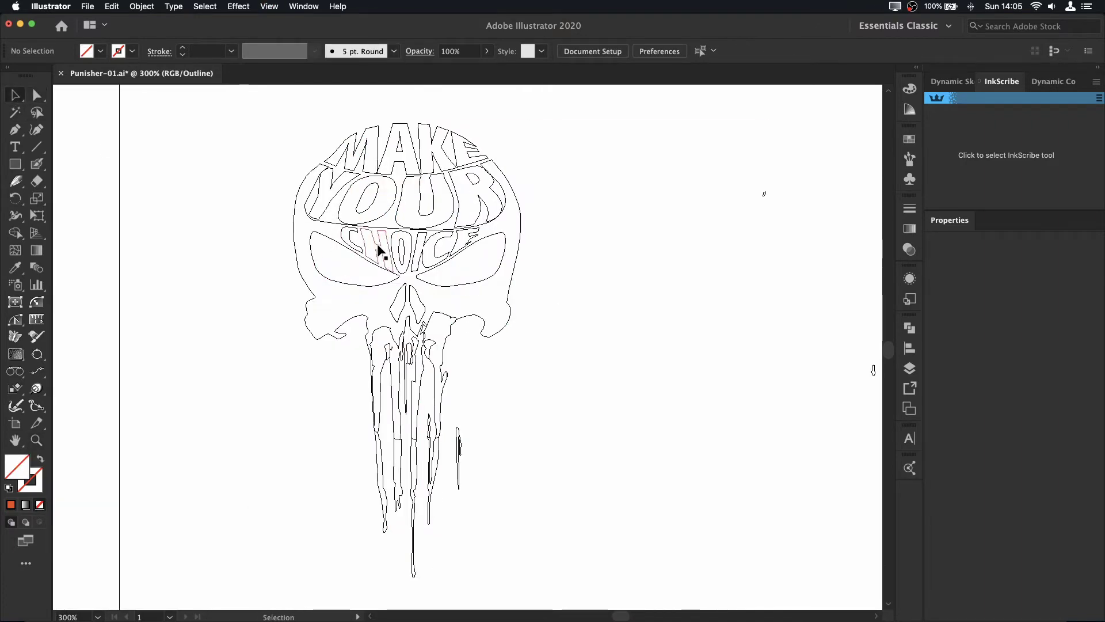
# - Ungroup the skull artwork and fix its compound path
pyautogui.rightClick(378, 244)
pyautogui.click(353, 241)
pyautogui.rightClick(350, 239)
pyautogui.click(378, 333)
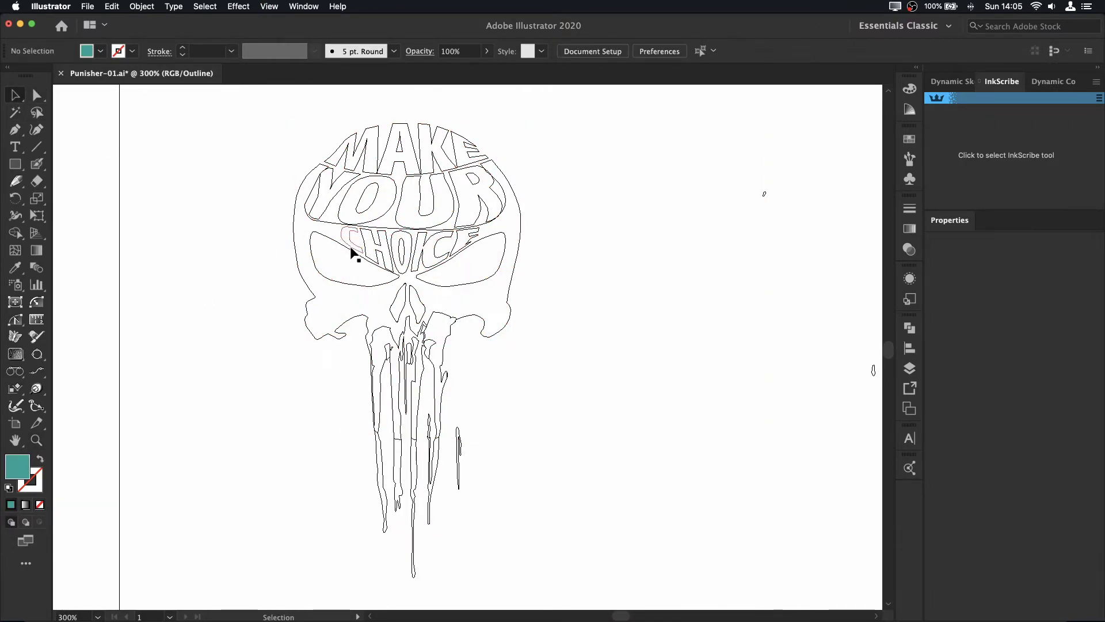
pyautogui.rightClick(354, 242)
pyautogui.click(179, 267)
# - Return to full-colour Preview and select all the artwork
pyautogui.click(269, 6)
pyautogui.press('super+y')
pyautogui.press('a')
pyautogui.press('super+a')
# - Merge the thin teal stripe into the drips with Shape Builder
pyautogui.press('v')
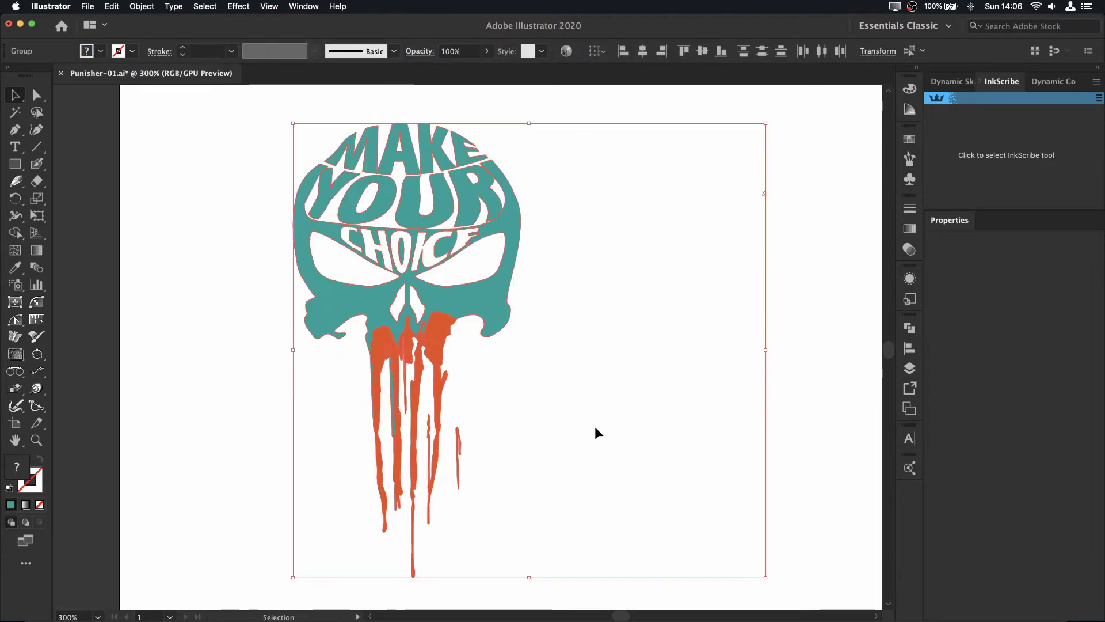
pyautogui.click(479, 454)
pyautogui.press('super+a')
pyautogui.hotkey('shift', 'm')
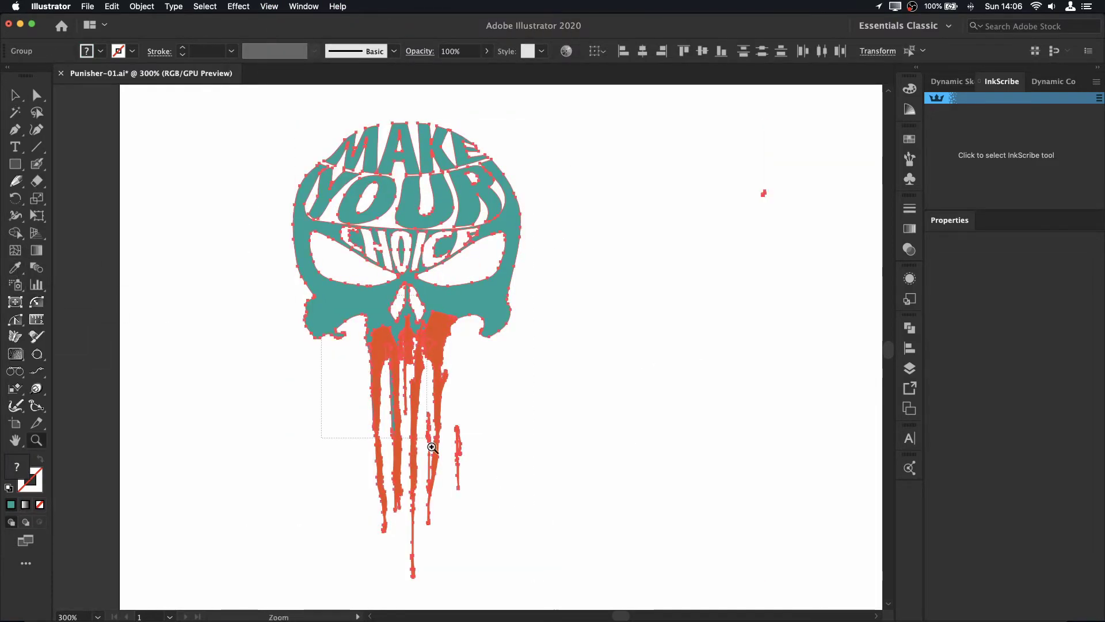
pyautogui.scroll(5, 478, 334)
pyautogui.scroll(5, 477, 334)
pyautogui.click(477, 331)
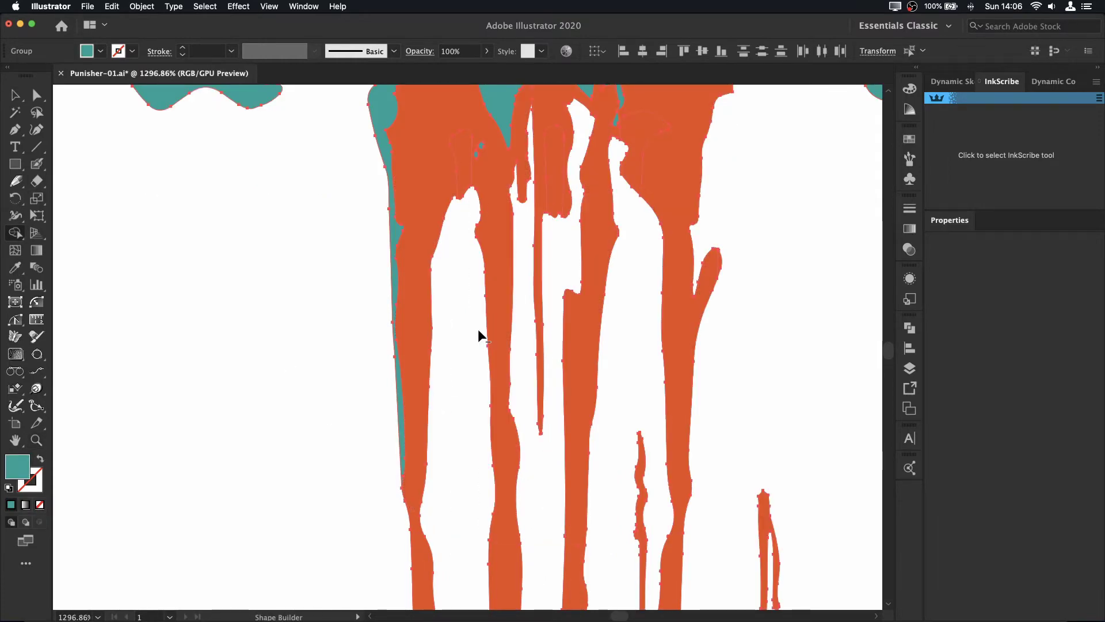
# - Merge the orange drips into the teal skull and zoom out
pyautogui.moveTo(435, 264)
pyautogui.mouseDown()
pyautogui.moveTo(394, 237)
pyautogui.moveTo(386, 336)
pyautogui.mouseUp()
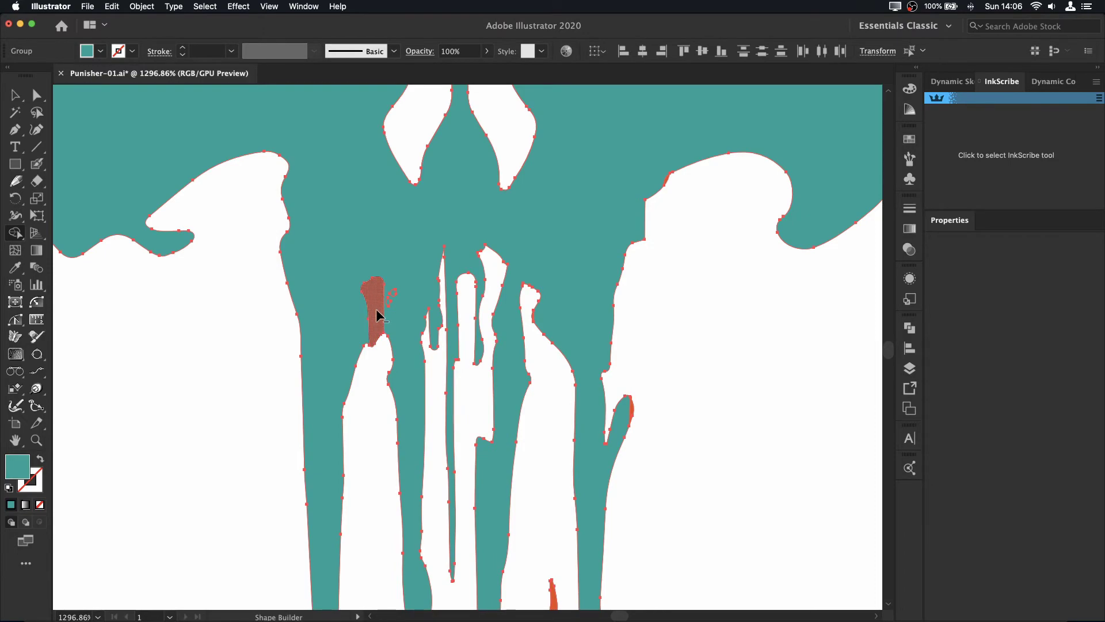
pyautogui.scroll(-10, 377, 312)
pyautogui.moveTo(469, 333)
pyautogui.mouseDown()
pyautogui.moveTo(469, 373)
pyautogui.moveTo(578, 377)
pyautogui.mouseUp()
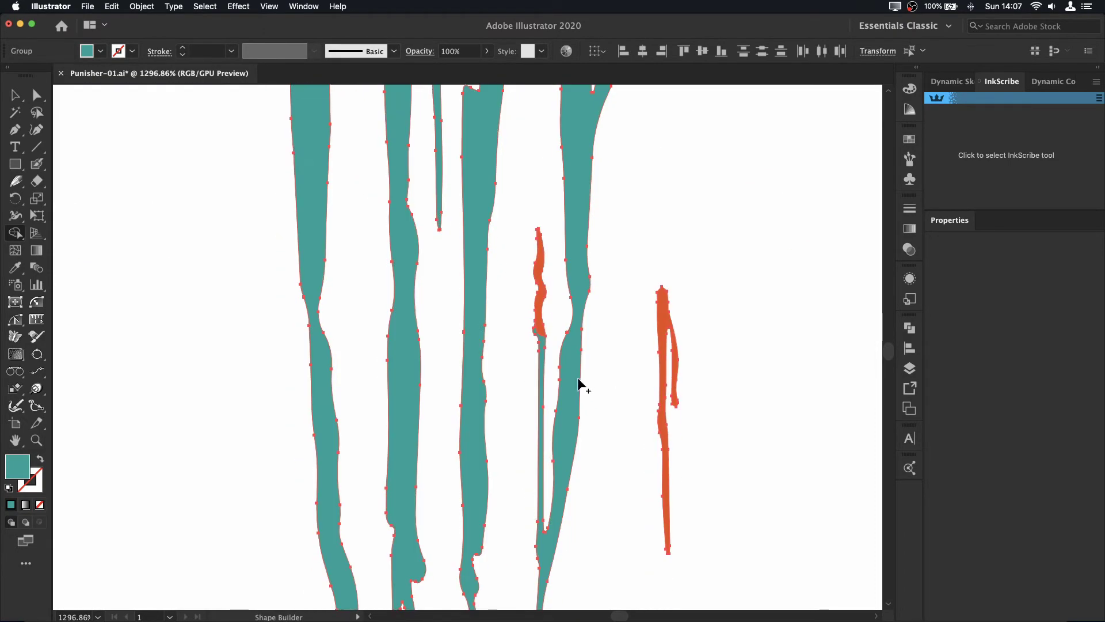
pyautogui.click(538, 329)
pyautogui.press('super+minus')
pyautogui.press('super+minus')
pyautogui.press('super+minus')
pyautogui.press('v')
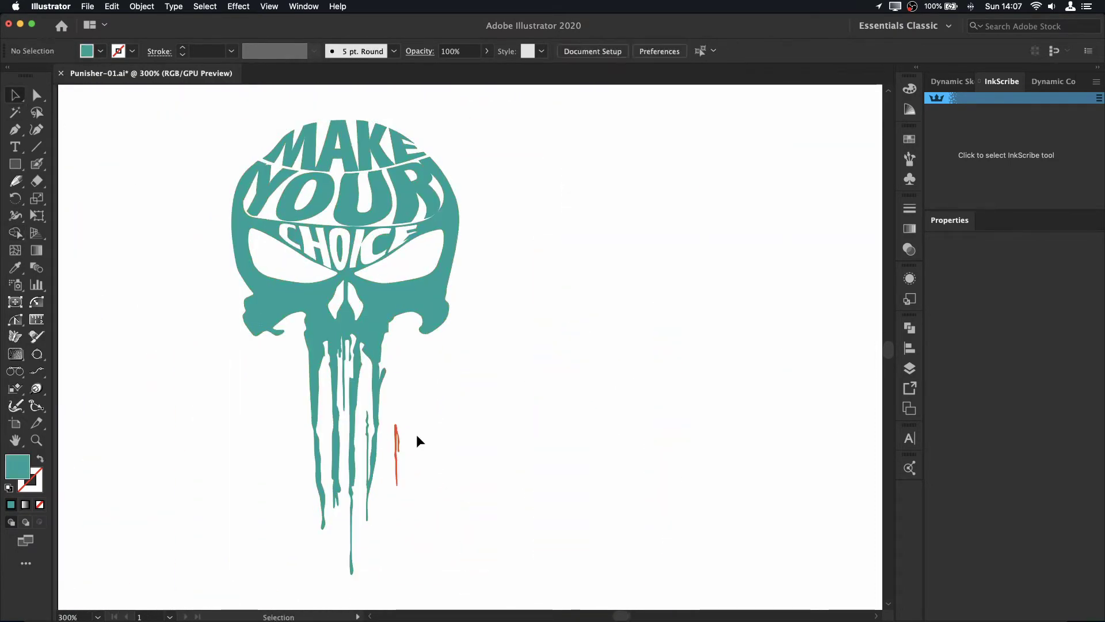
pyautogui.moveTo(190, 109)
pyautogui.mouseDown()
pyautogui.moveTo(420, 422)
pyautogui.moveTo(539, 545)
pyautogui.mouseUp()
pyautogui.scroll(-2, 419, 423)
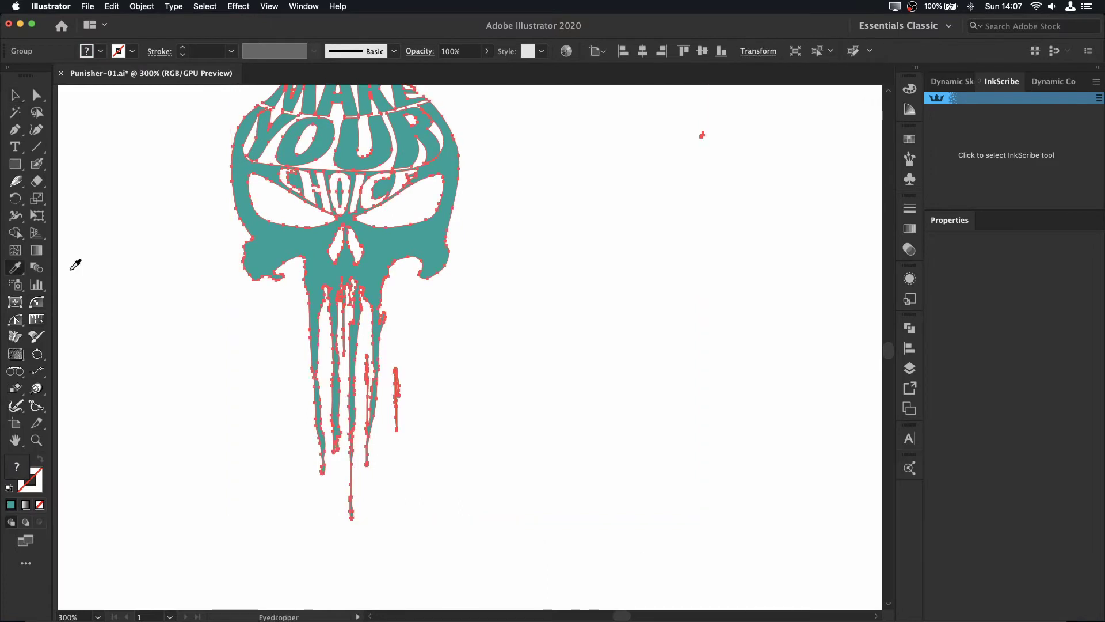
# - Recolour the red drip teal inside the group and move it against the right drips
pyautogui.doubleClick(396, 403)
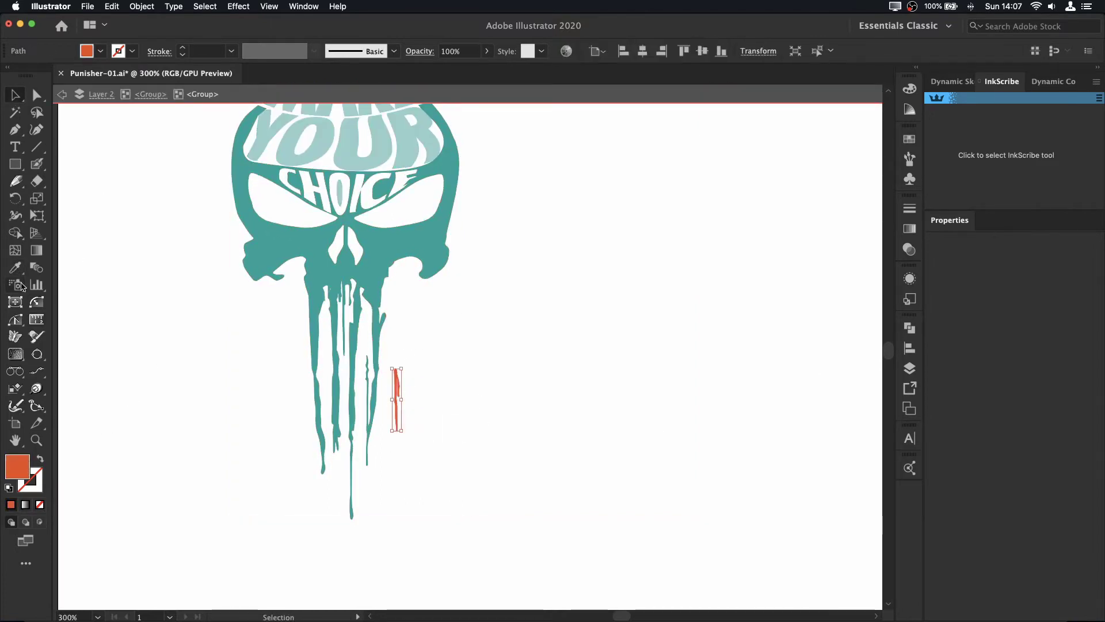
pyautogui.press('i')
pyautogui.click(290, 227)
pyautogui.press('v')
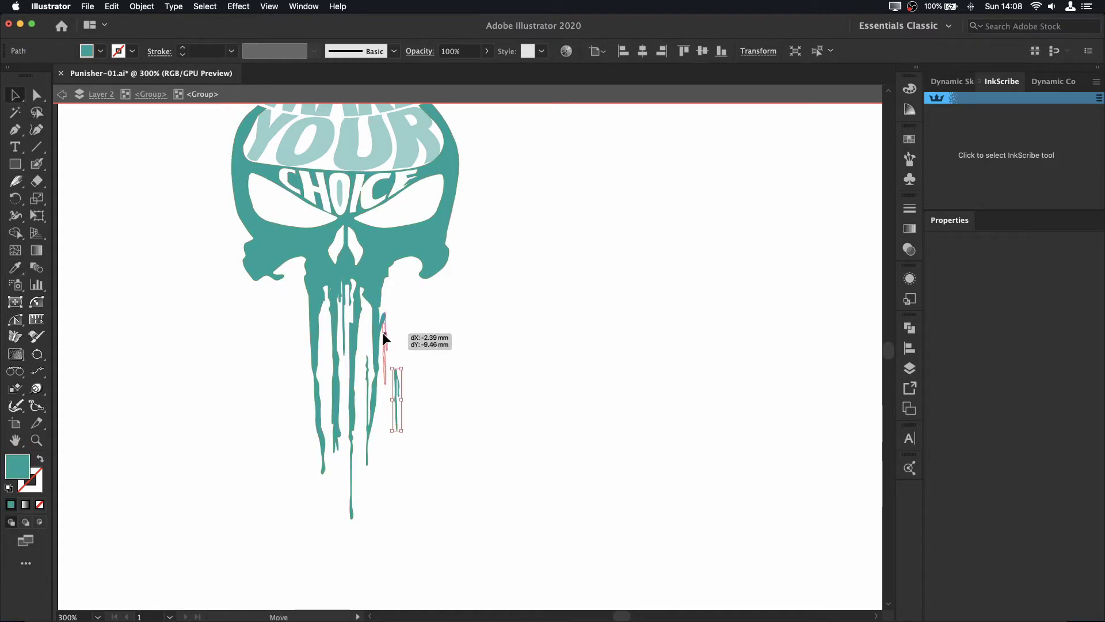
pyautogui.click(452, 408)
pyautogui.press('z')
pyautogui.moveTo(364, 362); pyautogui.dragTo(60, 219)
pyautogui.doubleClick(511, 549)
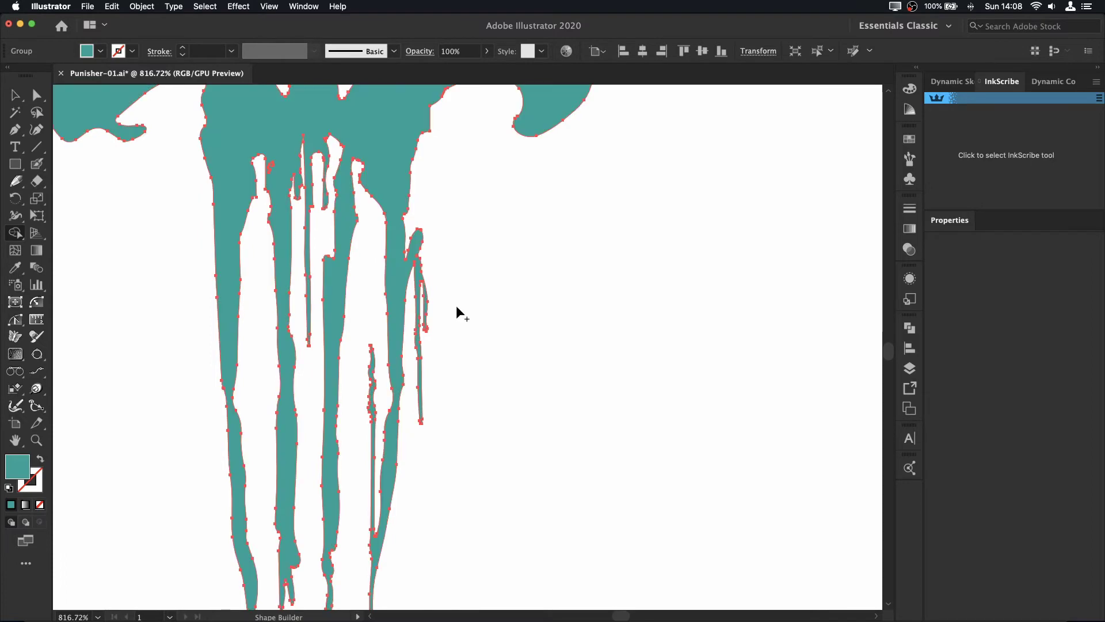
# - Reduce anchor points on the drips and right jaw with the Smart Remove Brush
pyautogui.click(15, 319)
pyautogui.moveTo(372, 529)
pyautogui.mouseDown()
pyautogui.moveTo(426, 365)
pyautogui.moveTo(394, 241)
pyautogui.mouseUp()
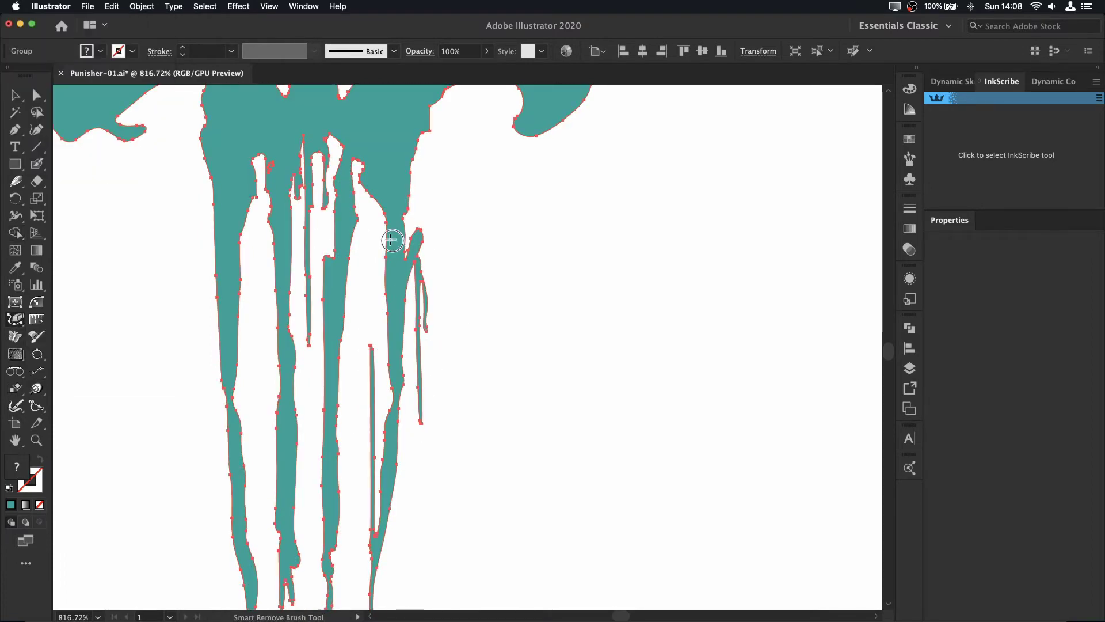
pyautogui.moveTo(323, 152); pyautogui.dragTo(273, 212)
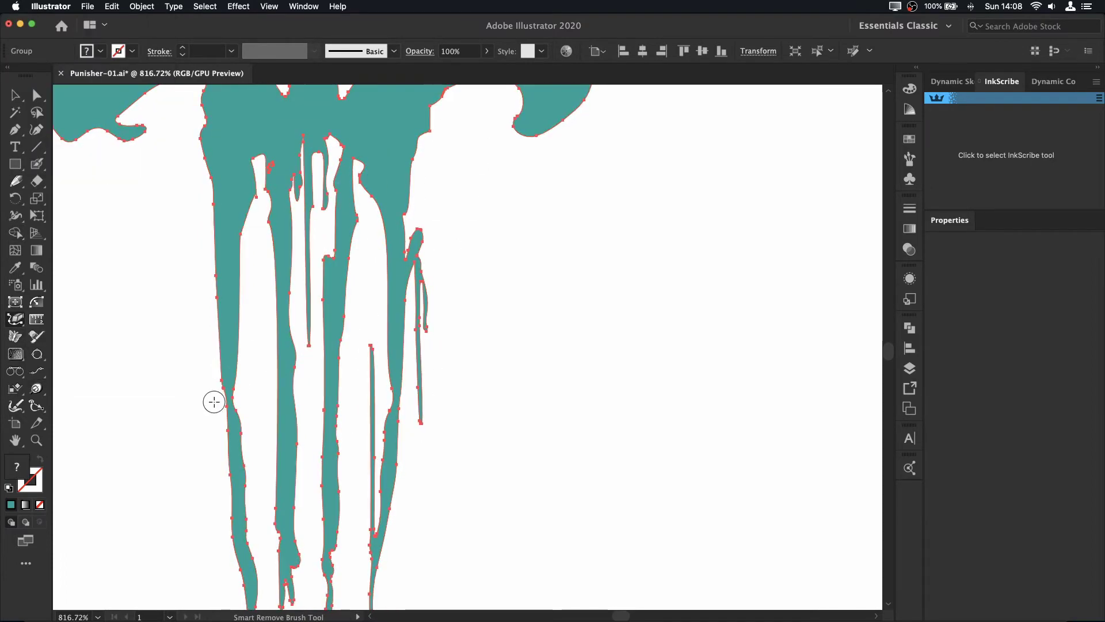
pyautogui.moveTo(430, 499)
pyautogui.mouseDown()
pyautogui.moveTo(459, 183)
pyautogui.moveTo(480, 134)
pyautogui.mouseUp()
pyautogui.moveTo(423, 211); pyautogui.dragTo(305, 217)
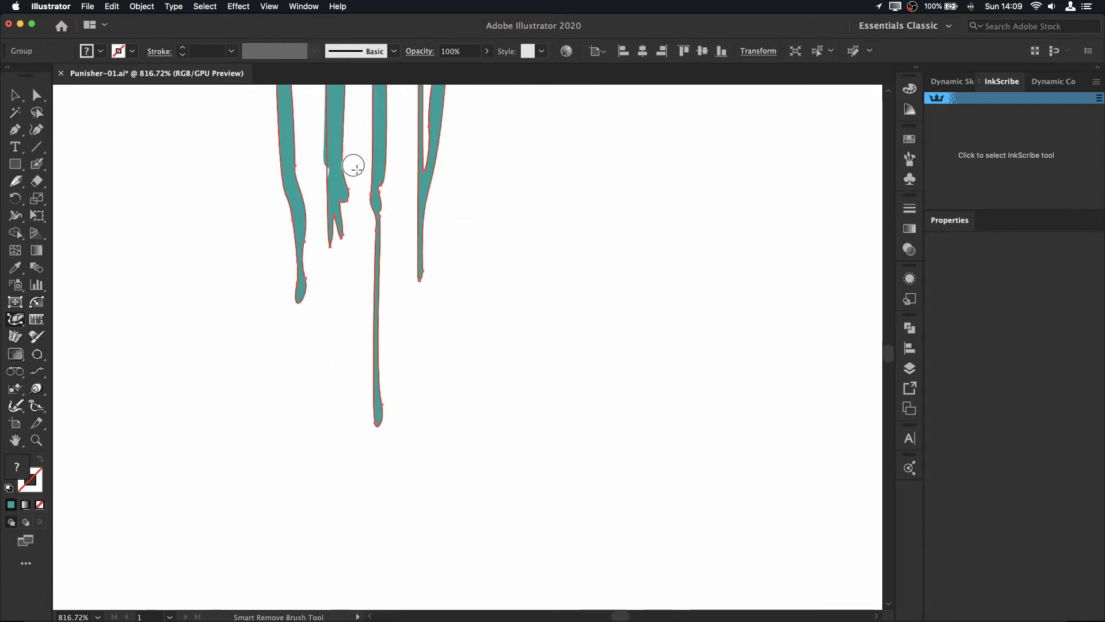
pyautogui.scroll(-5, 489, 313)
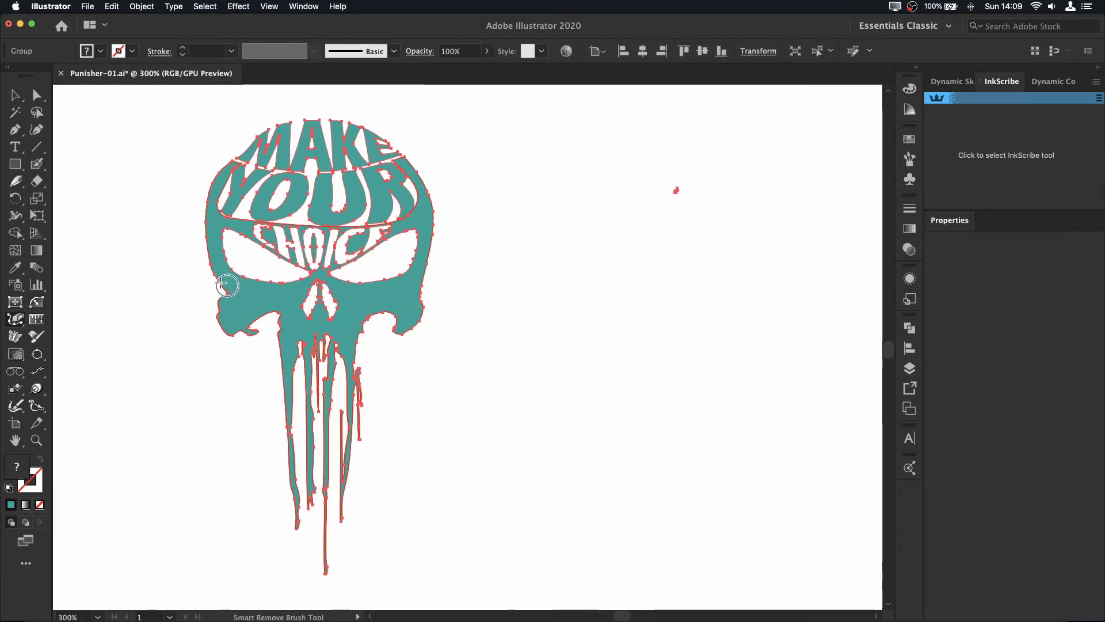
pyautogui.moveTo(402, 332)
pyautogui.mouseDown()
pyautogui.moveTo(442, 294)
pyautogui.moveTo(349, 295)
pyautogui.mouseUp()
# - Nudge the skull group left and enter it two levels deep for editing
pyautogui.click(15, 95)
pyautogui.doubleClick(395, 221)
pyautogui.doubleClick(584, 251)
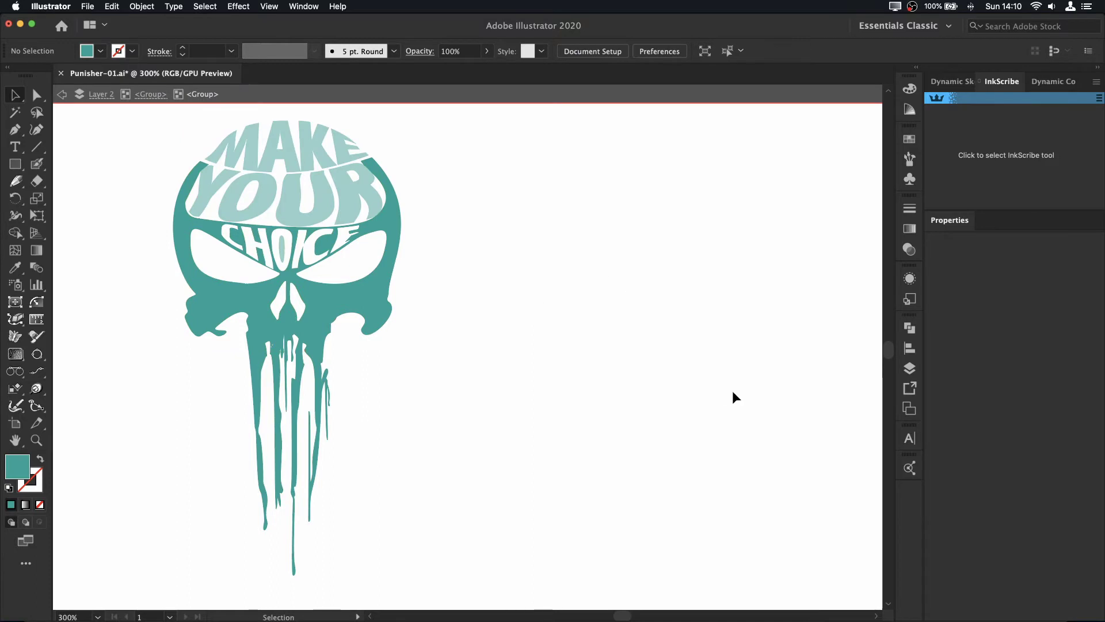
# - Move the lettered skull further left and the text block to the lower left
pyautogui.press('Escape')
pyautogui.click(102, 124)
pyautogui.press('super+0')
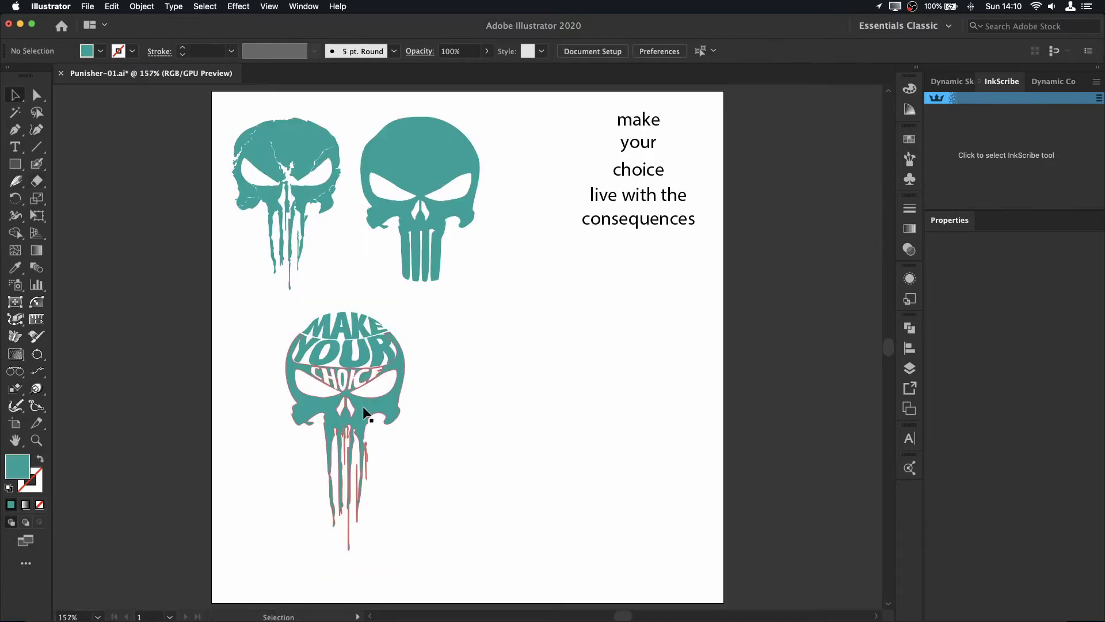
pyautogui.moveTo(365, 411); pyautogui.dragTo(307, 405)
pyautogui.click(472, 360)
pyautogui.moveTo(681, 226); pyautogui.dragTo(412, 573)
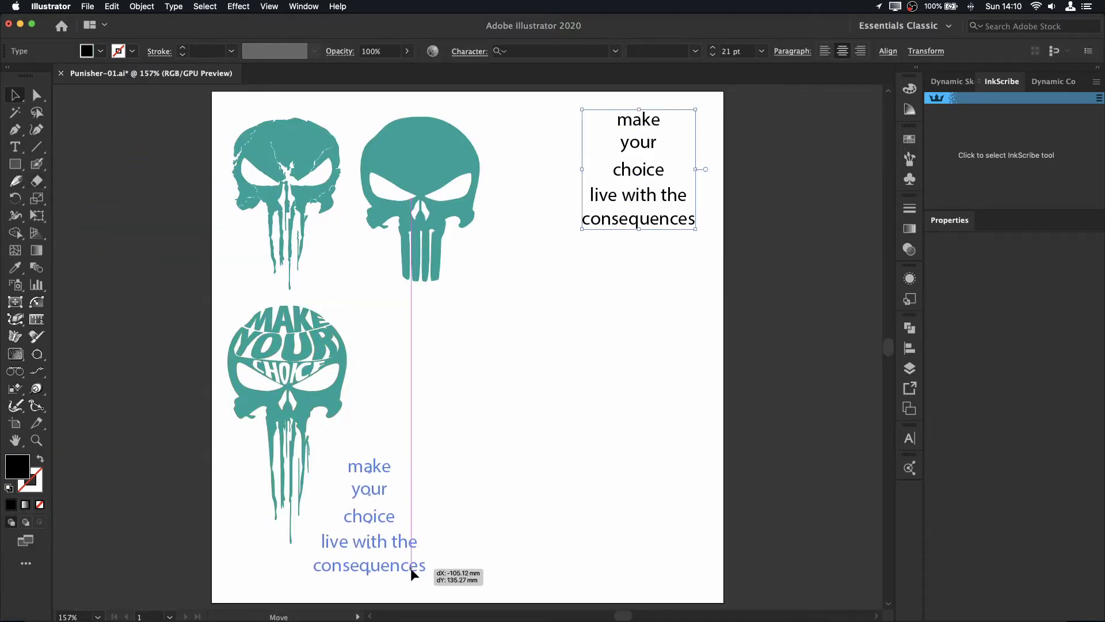
pyautogui.click(207, 255)
# - Draw a black rectangle at upper right, place the skull on it, and fill it white
pyautogui.moveTo(529, 114); pyautogui.dragTo(708, 374)
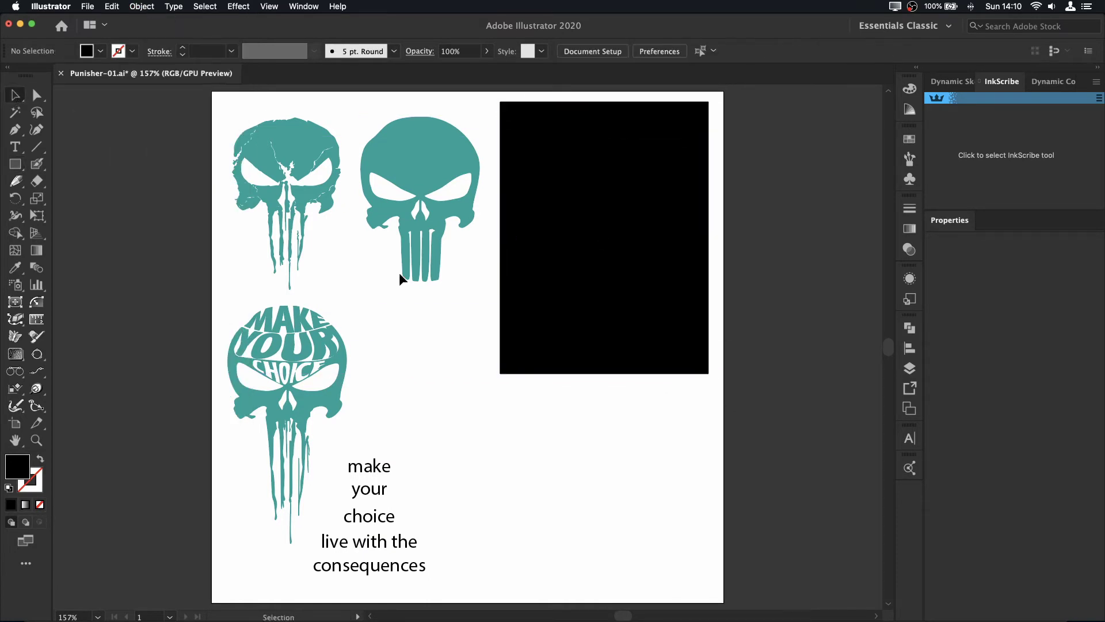
pyautogui.moveTo(318, 358); pyautogui.dragTo(638, 169)
pyautogui.click(910, 139)
pyautogui.click(740, 165)
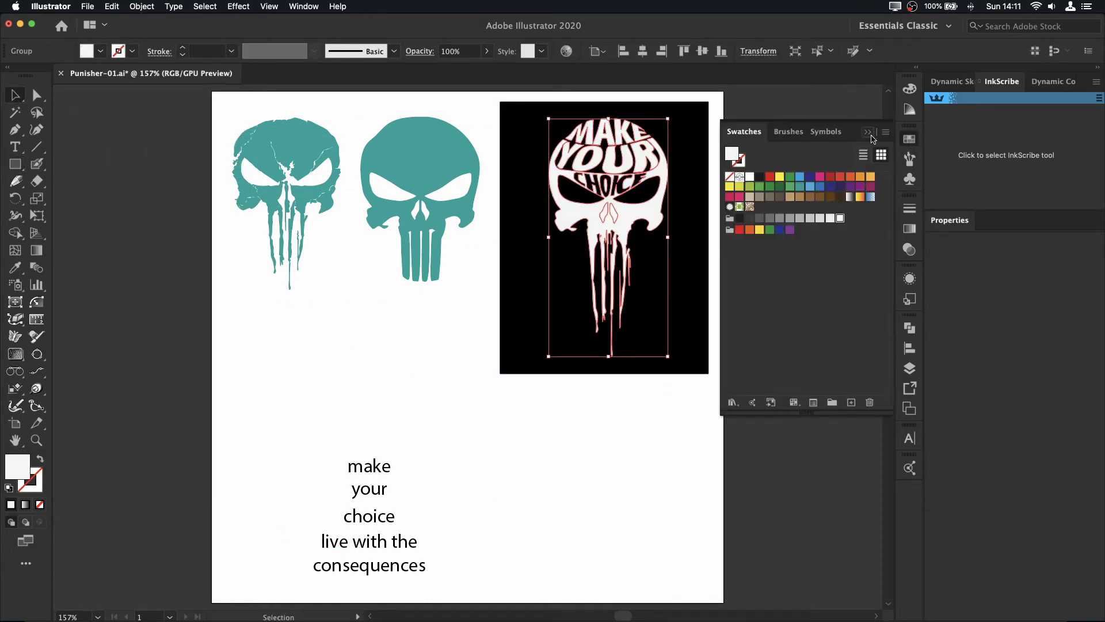
# - Fill the skull's left and right nose shapes black
pyautogui.doubleClick(614, 217)
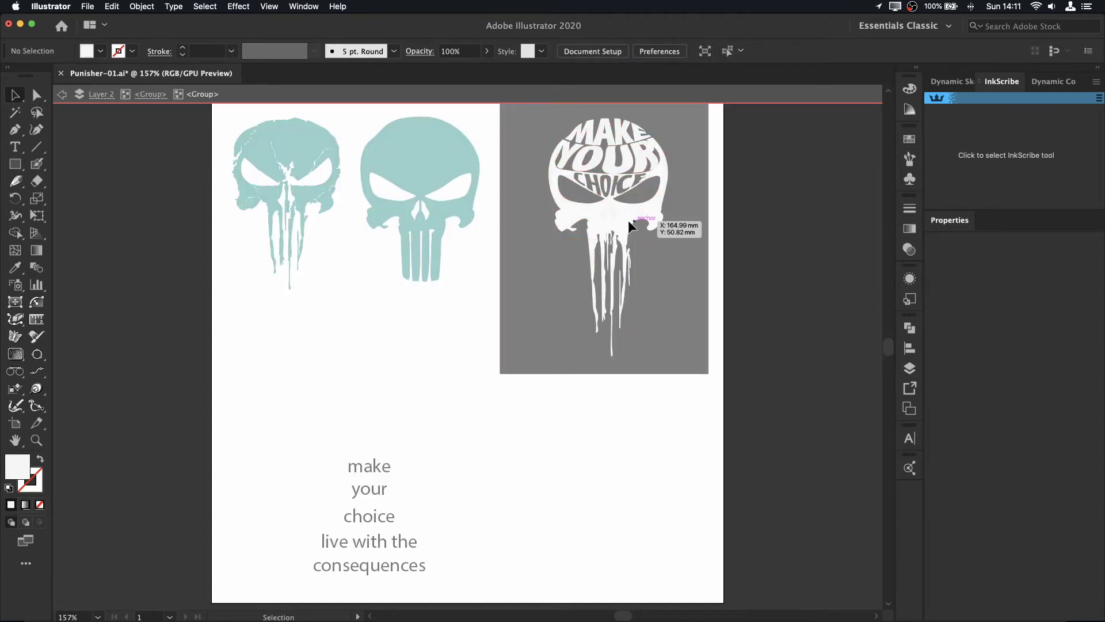
pyautogui.press('z')
pyautogui.moveTo(629, 225); pyautogui.dragTo(678, 268)
pyautogui.moveTo(344, 147); pyautogui.dragTo(494, 435)
pyautogui.click(494, 435)
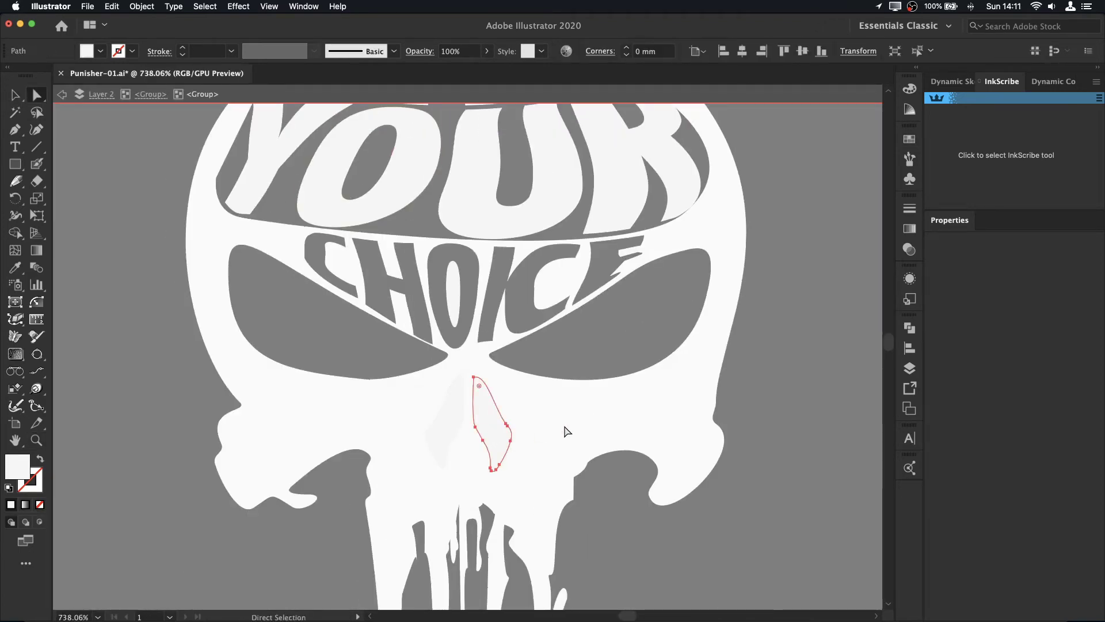
pyautogui.press('Escape')
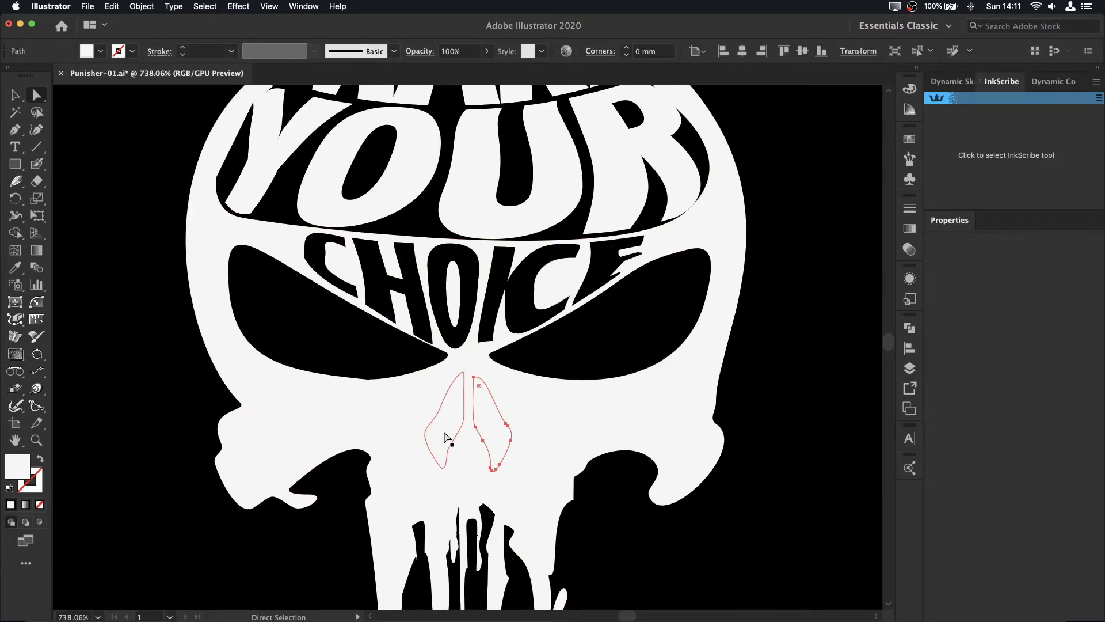
pyautogui.click(100, 51)
pyautogui.click(118, 77)
pyautogui.press('v')
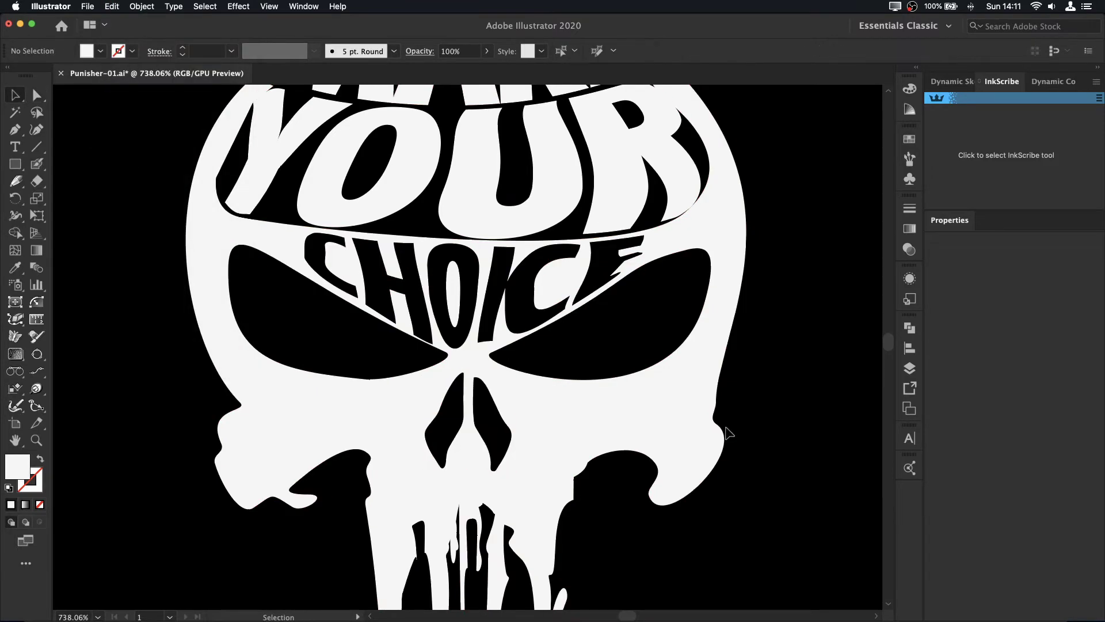
pyautogui.click(818, 403)
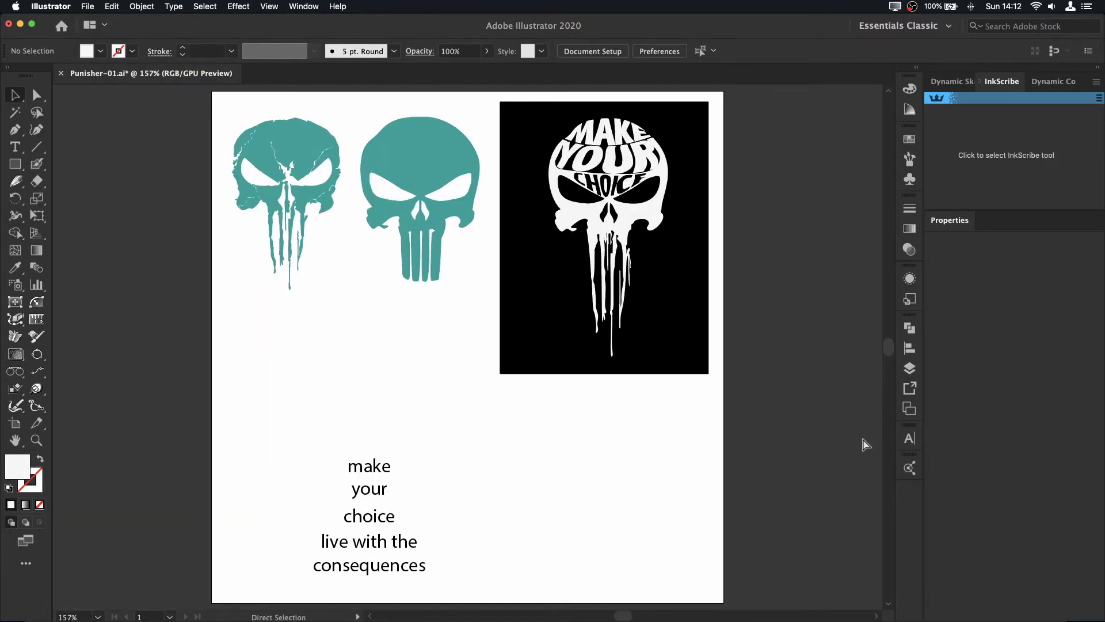
# - Move 'make your choice' to the upper left and 'live with the consequences' further up
pyautogui.click(380, 507)
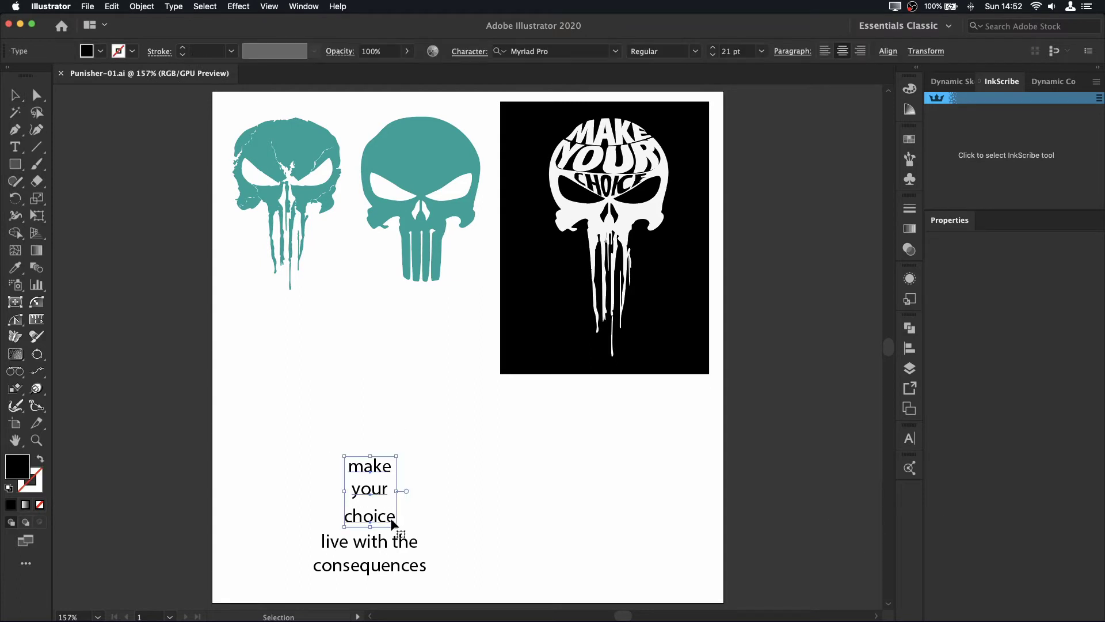
pyautogui.moveTo(388, 516); pyautogui.dragTo(288, 375)
pyautogui.moveTo(405, 570); pyautogui.dragTo(417, 451)
pyautogui.click(430, 356)
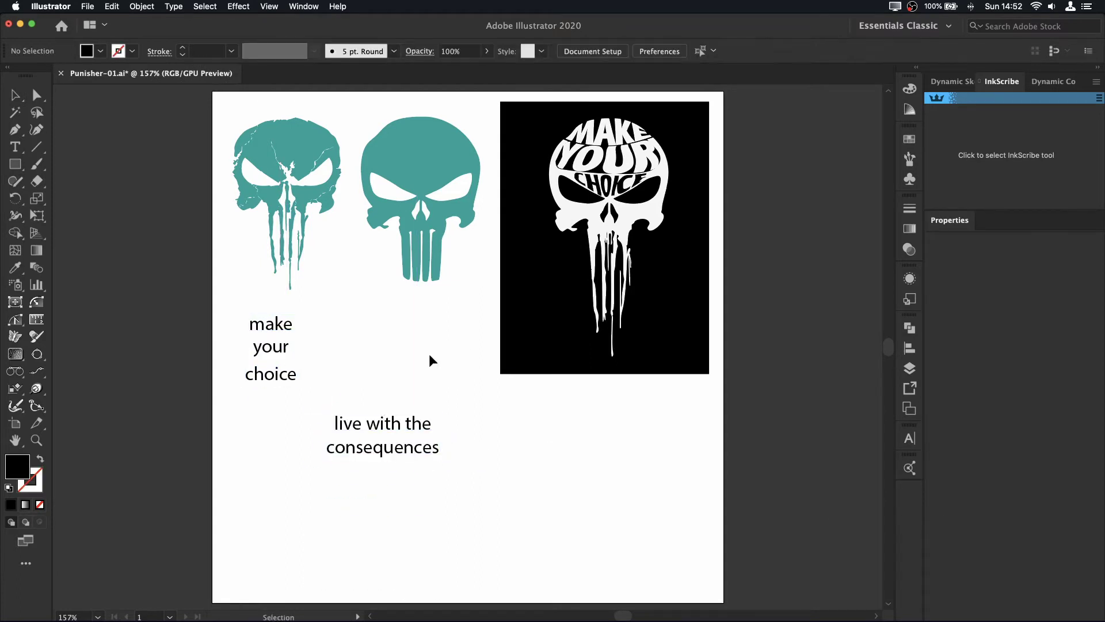
# - Set 'live with the' in Anydore, colour it white, and place it over the skull drips
pyautogui.click(390, 431)
pyautogui.click(615, 51)
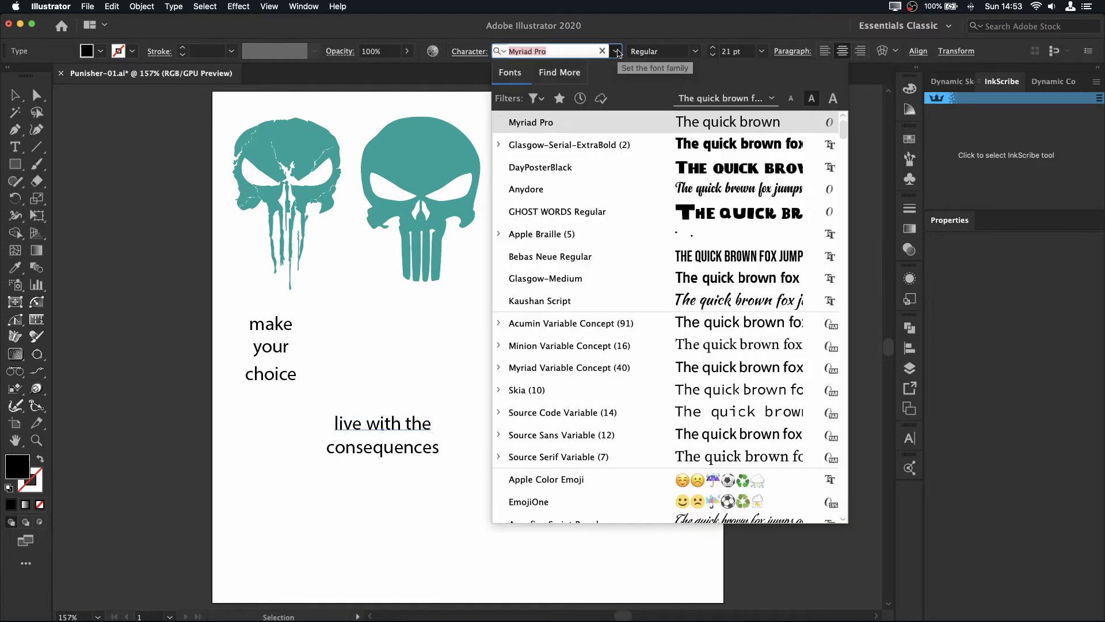
pyautogui.click(655, 189)
pyautogui.moveTo(397, 419)
pyautogui.mouseDown()
pyautogui.moveTo(582, 415)
pyautogui.moveTo(605, 264)
pyautogui.mouseUp()
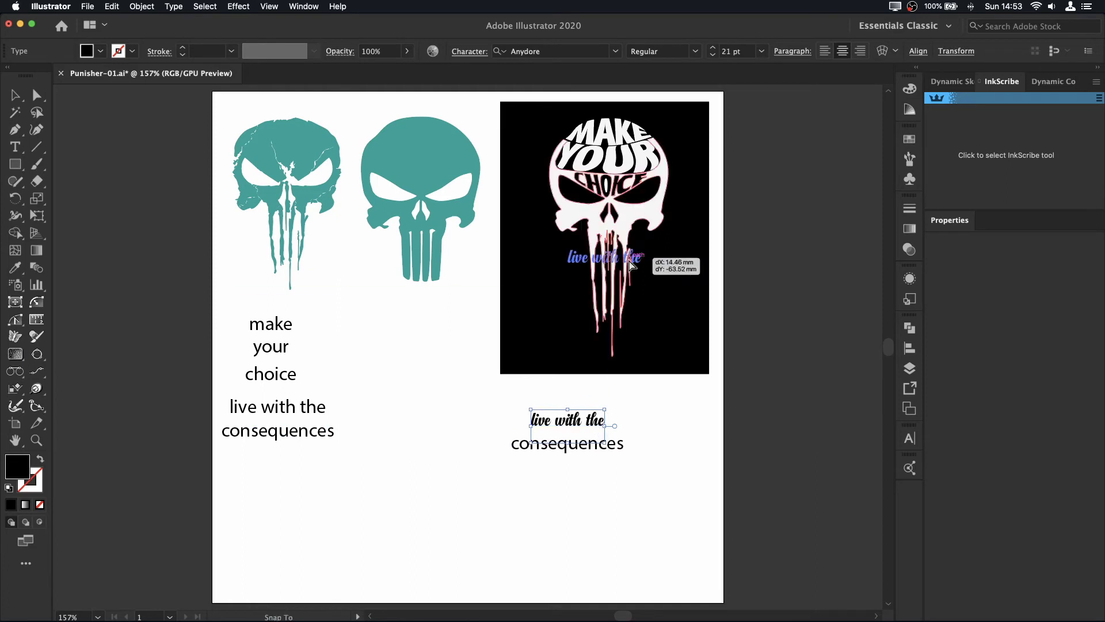
pyautogui.click(910, 139)
pyautogui.click(868, 133)
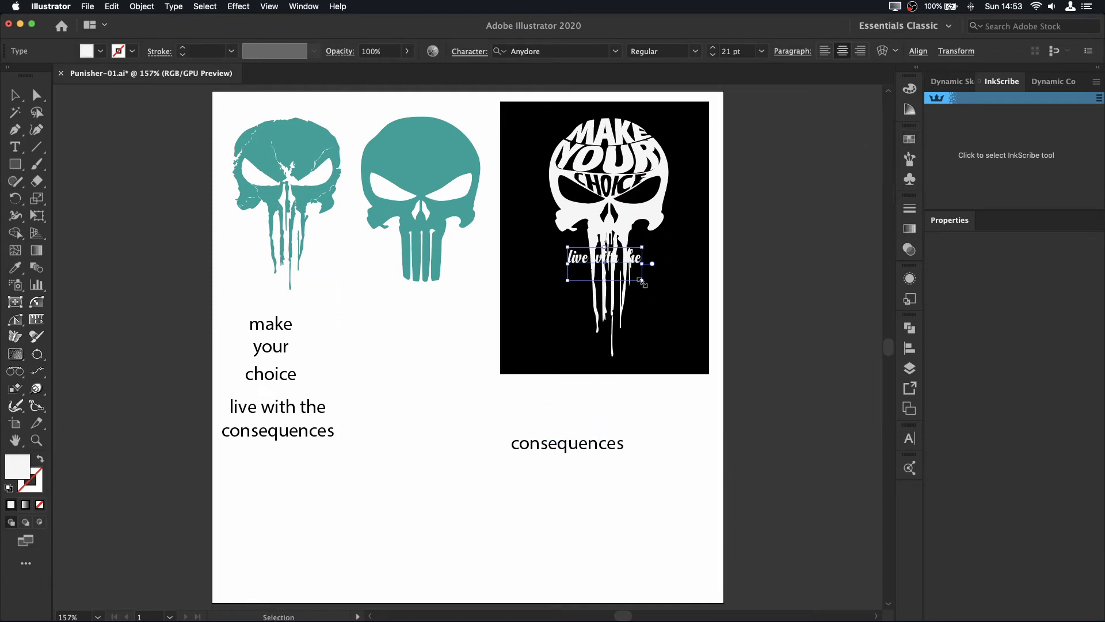
# - Enlarge the white 'live with the' so it spans across the skull
pyautogui.moveTo(643, 282); pyautogui.dragTo(713, 311)
pyautogui.moveTo(612, 241); pyautogui.dragTo(581, 252)
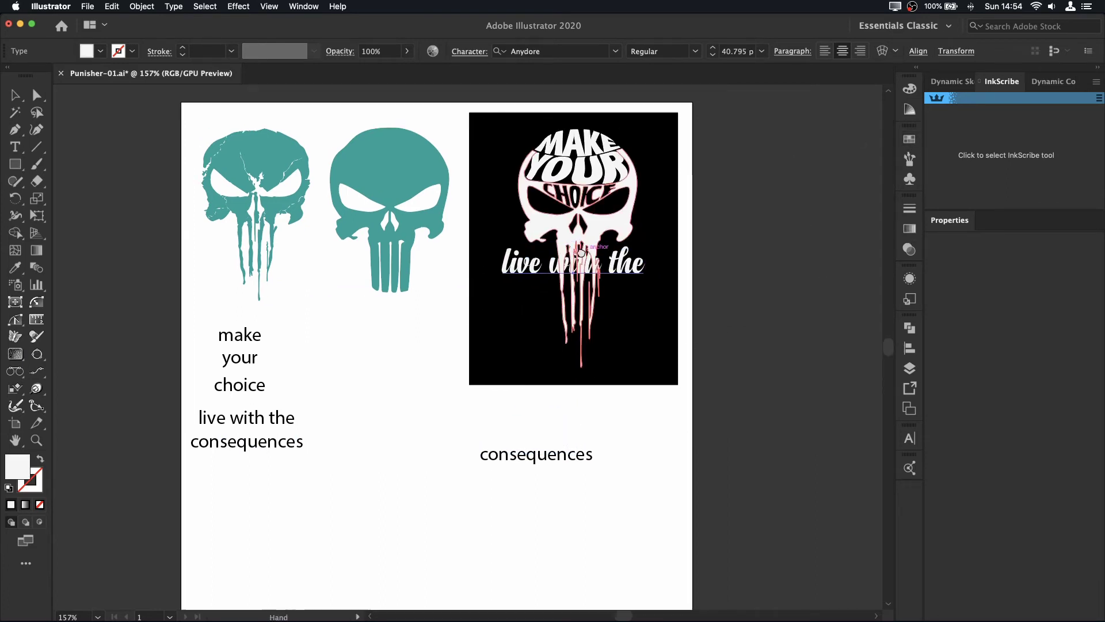
pyautogui.scroll(3, 678, 463)
pyautogui.rightClick(522, 327)
# - Outline 'live with the', nudge it up, and add a 1 mm rounded Offset Path
pyautogui.click(541, 336)
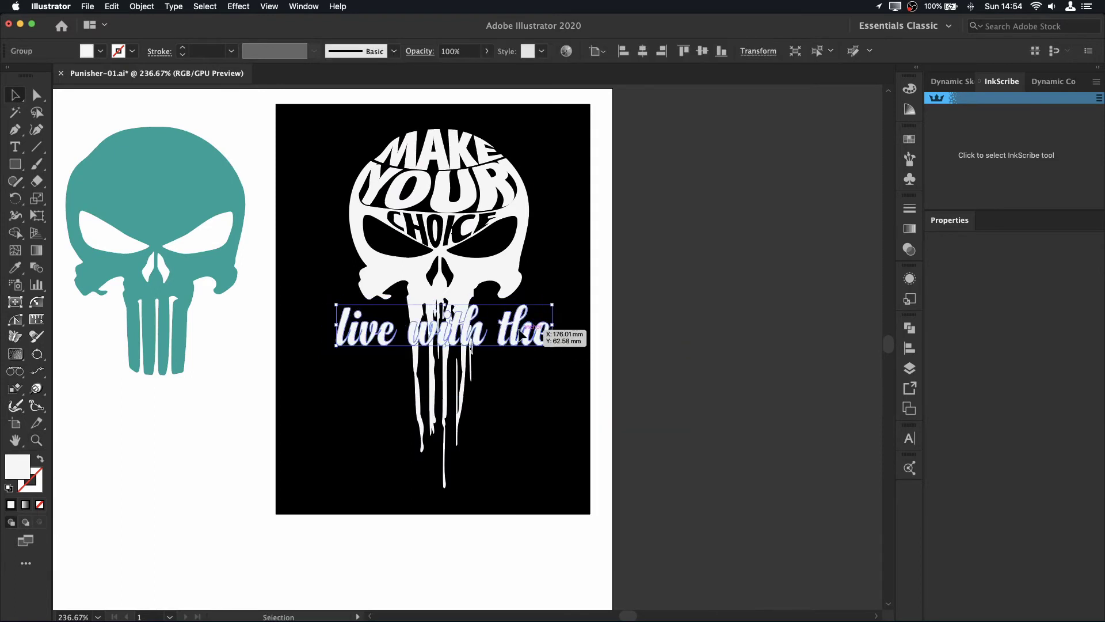
pyautogui.moveTo(521, 327); pyautogui.dragTo(521, 320)
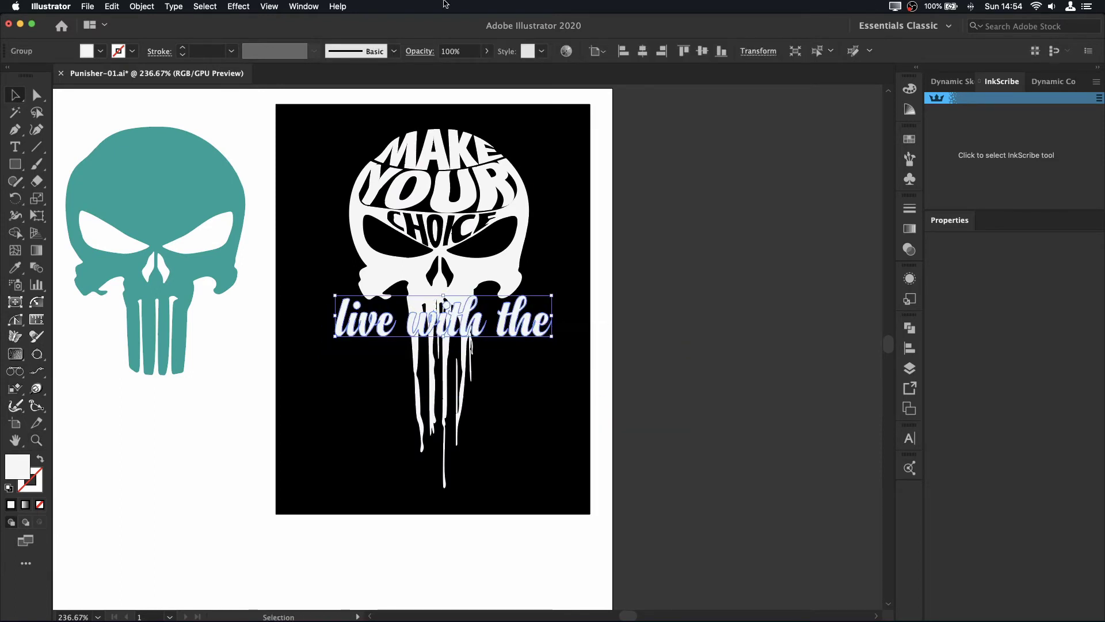
pyautogui.click(238, 6)
pyautogui.click(412, 121)
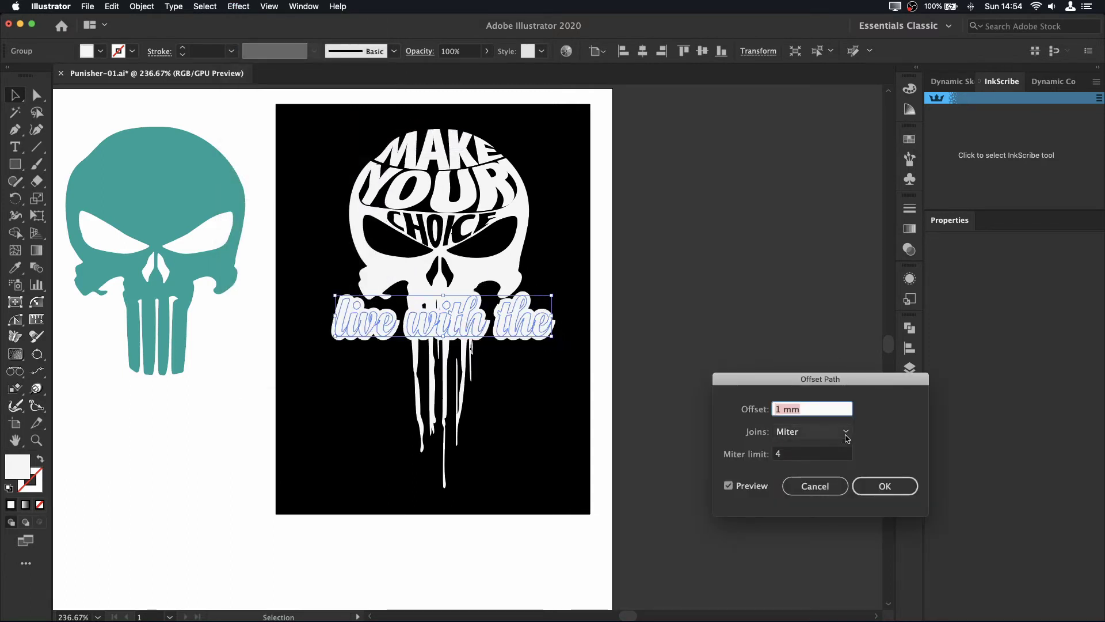
pyautogui.click(846, 437)
pyautogui.click(884, 486)
# - Expand the offset outline into shapes and fill it pure black
pyautogui.click(141, 6)
pyautogui.click(173, 273)
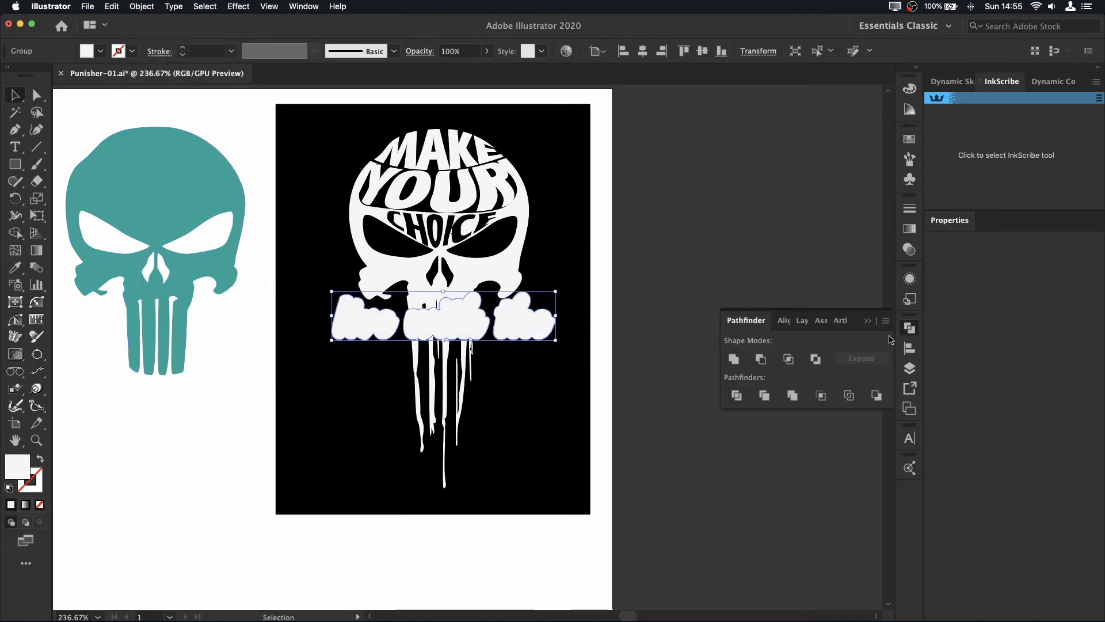
pyautogui.click(910, 138)
pyautogui.click(759, 176)
pyautogui.doubleClick(17, 466)
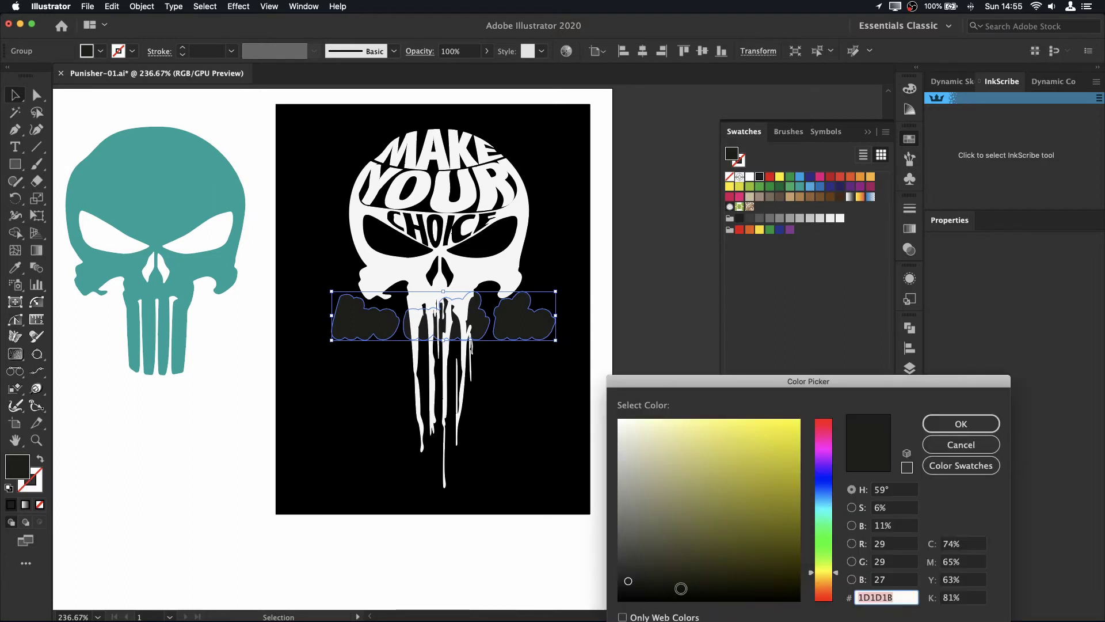
pyautogui.click(960, 423)
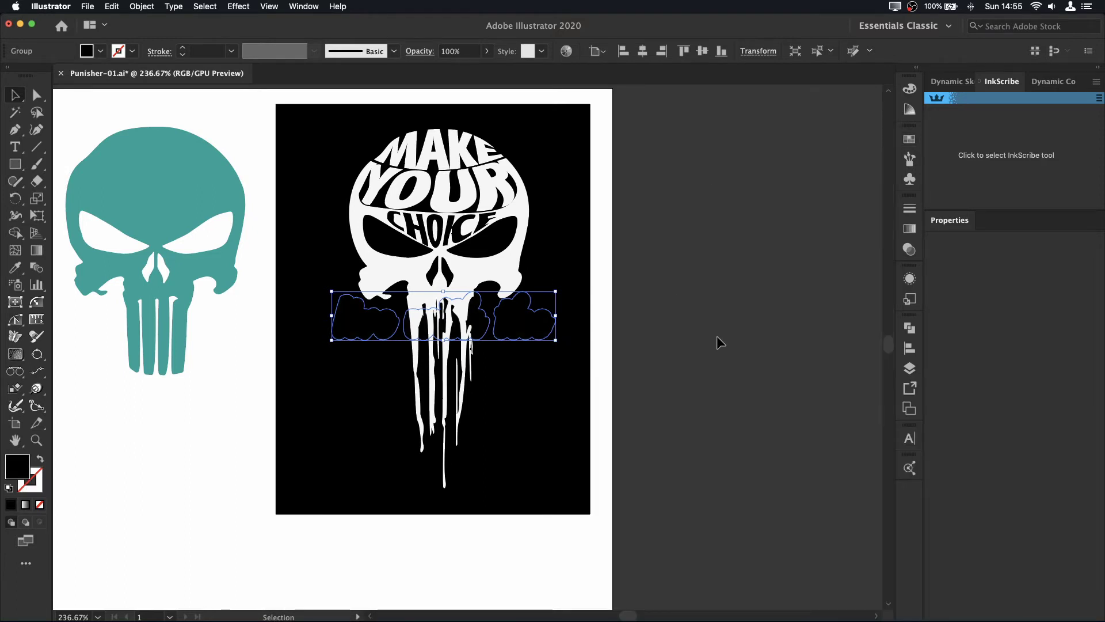
# - Cut the black outlined text and paste it into a new opacity mask on the skull
pyautogui.click(112, 7)
pyautogui.click(135, 50)
pyautogui.rightClick(532, 328)
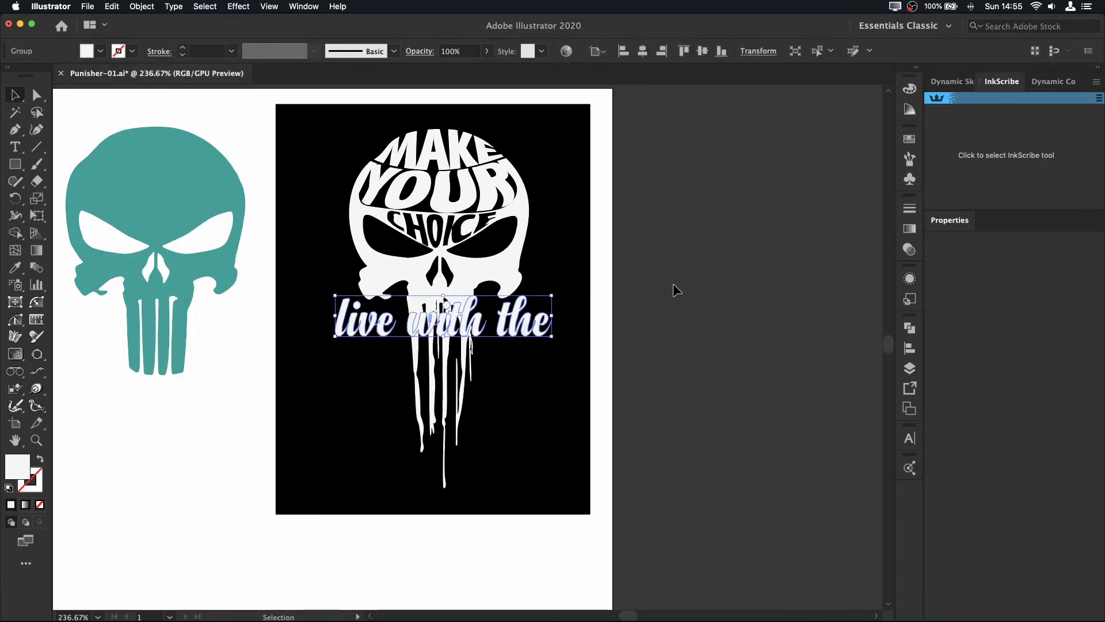
pyautogui.click(909, 249)
pyautogui.click(856, 247)
pyautogui.hotkey('ctrl', 'f')
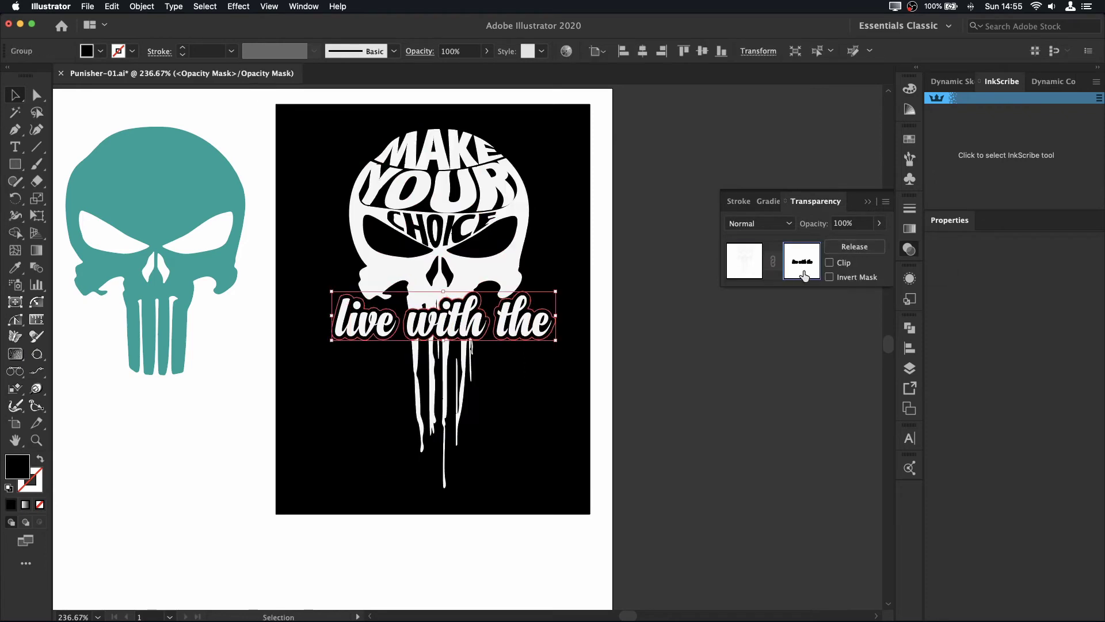
pyautogui.click(791, 380)
# - Set the 'consequences' text to Glasgow-Bold in All Caps
pyautogui.moveTo(311, 499); pyautogui.dragTo(326, 327)
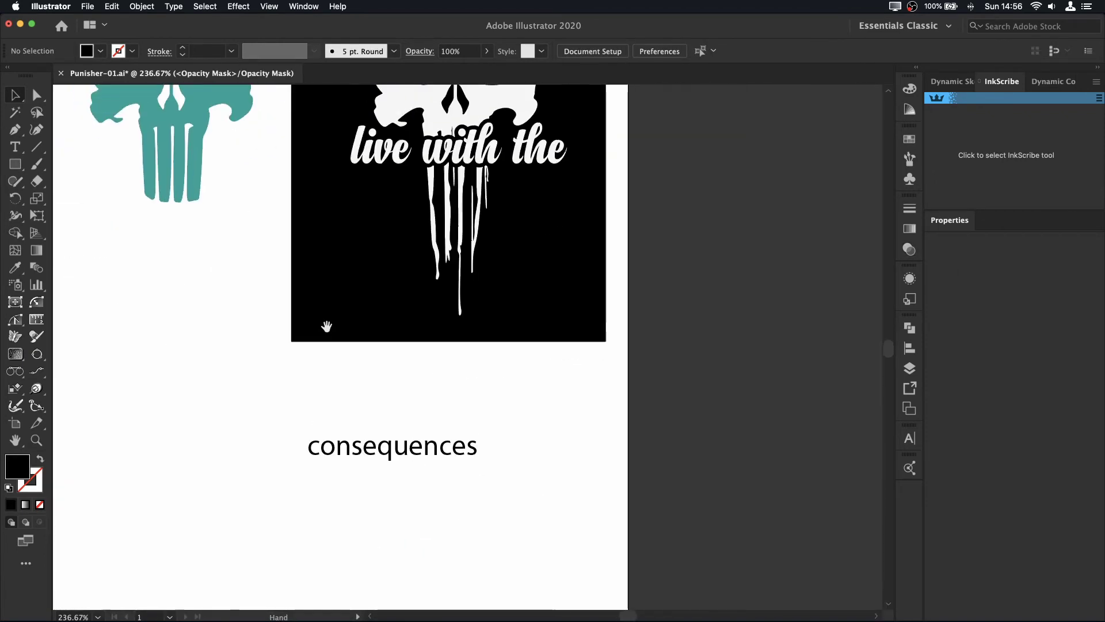
pyautogui.click(909, 249)
pyautogui.click(744, 261)
pyautogui.click(429, 446)
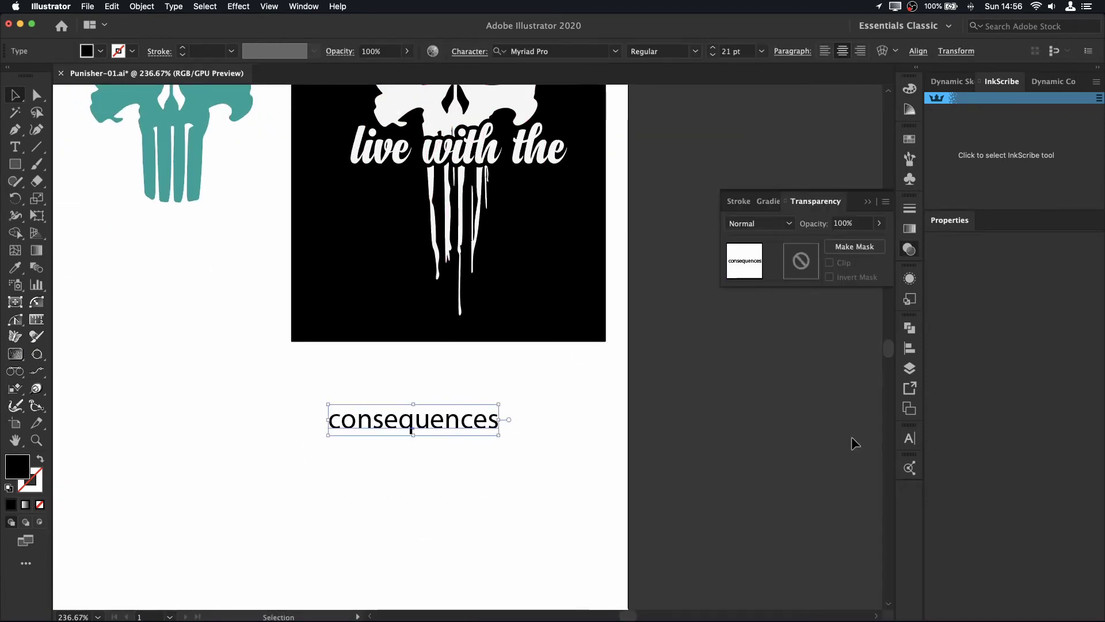
pyautogui.click(909, 438)
pyautogui.click(883, 453)
pyautogui.click(773, 569)
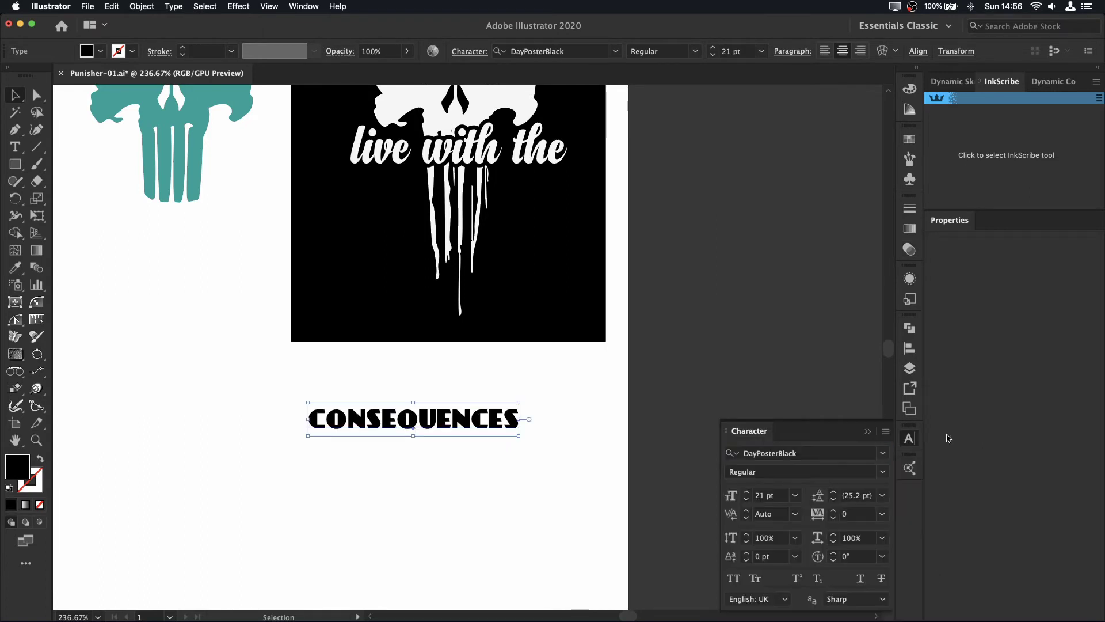
pyautogui.click(882, 453)
pyautogui.click(766, 567)
pyautogui.click(733, 578)
# - Make CONSEQUENCES white, move it under 'live with the', and convert it to outlines
pyautogui.click(910, 438)
pyautogui.click(909, 139)
pyautogui.click(742, 155)
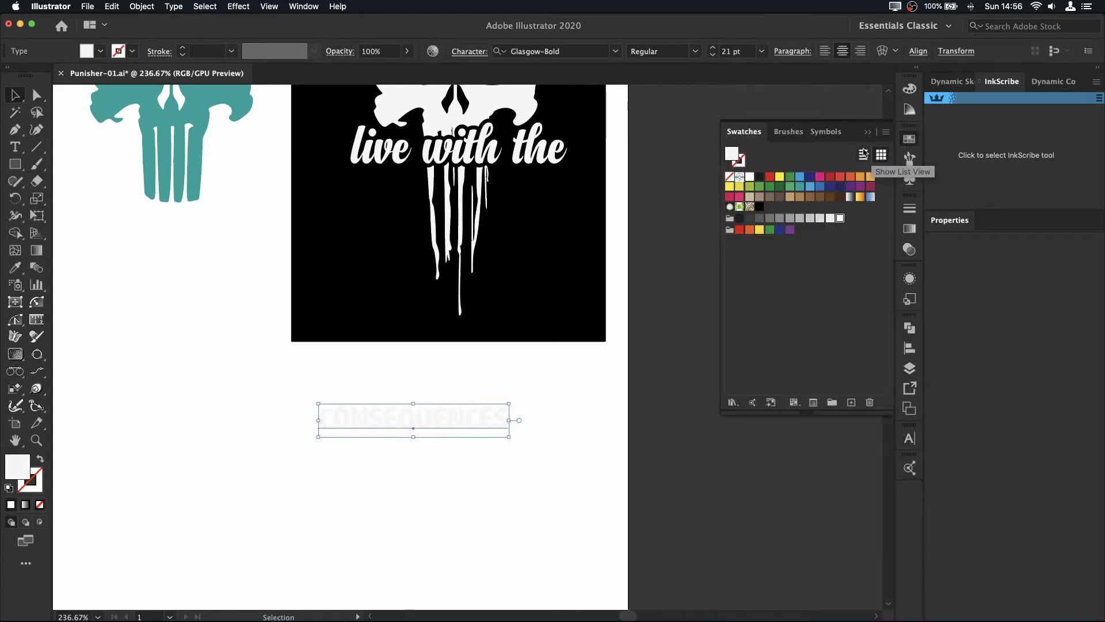
pyautogui.moveTo(479, 425)
pyautogui.mouseDown()
pyautogui.moveTo(521, 190)
pyautogui.moveTo(520, 199)
pyautogui.mouseUp()
pyautogui.rightClick(519, 199)
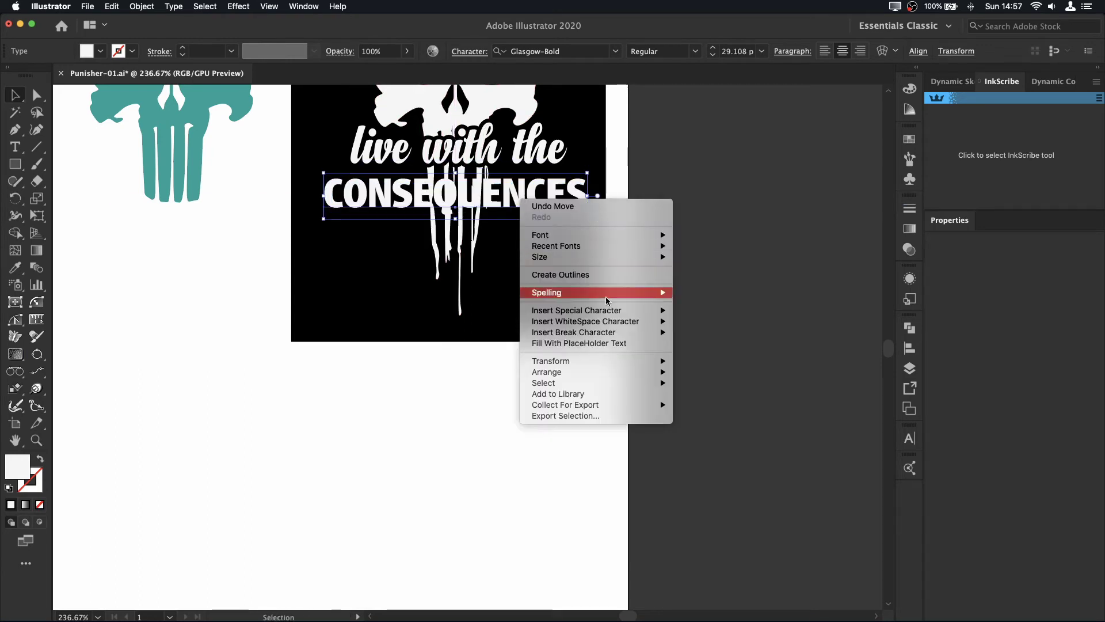
pyautogui.click(602, 275)
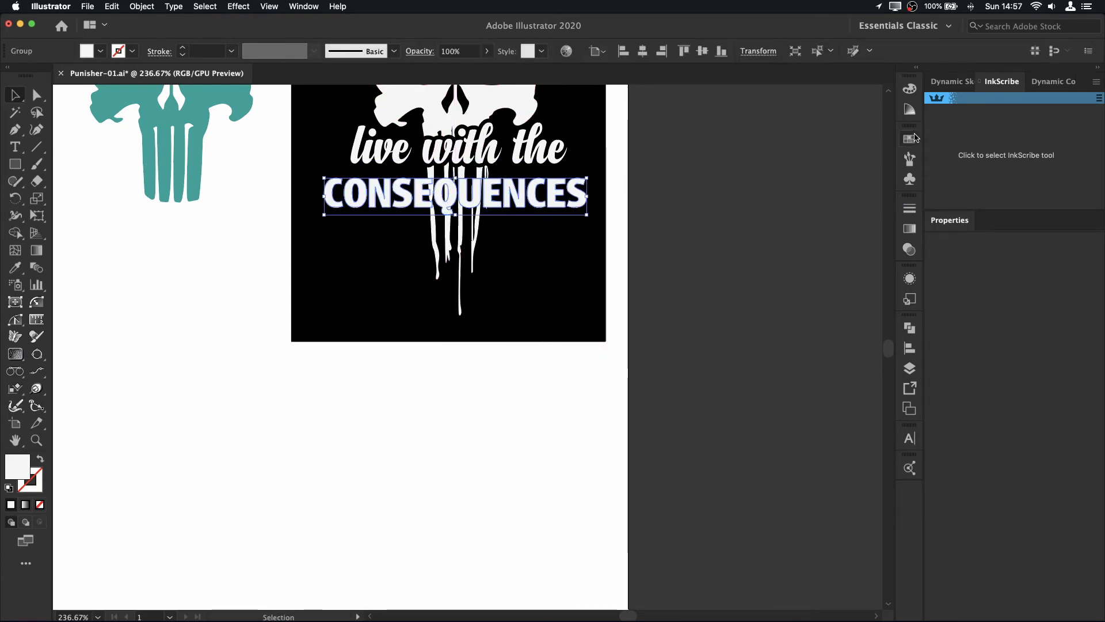
# - Colour the CONSEQUENCES letters black, offset them, and merge them into one solid shape
pyautogui.click(909, 138)
pyautogui.click(758, 210)
pyautogui.click(238, 7)
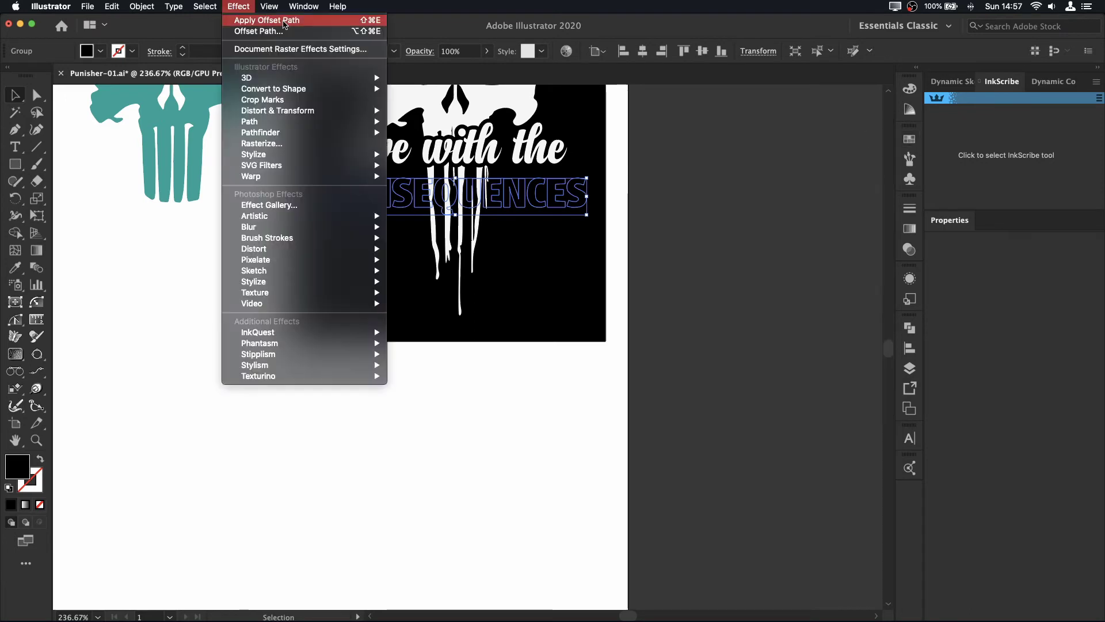
pyautogui.click(283, 22)
pyautogui.click(142, 6)
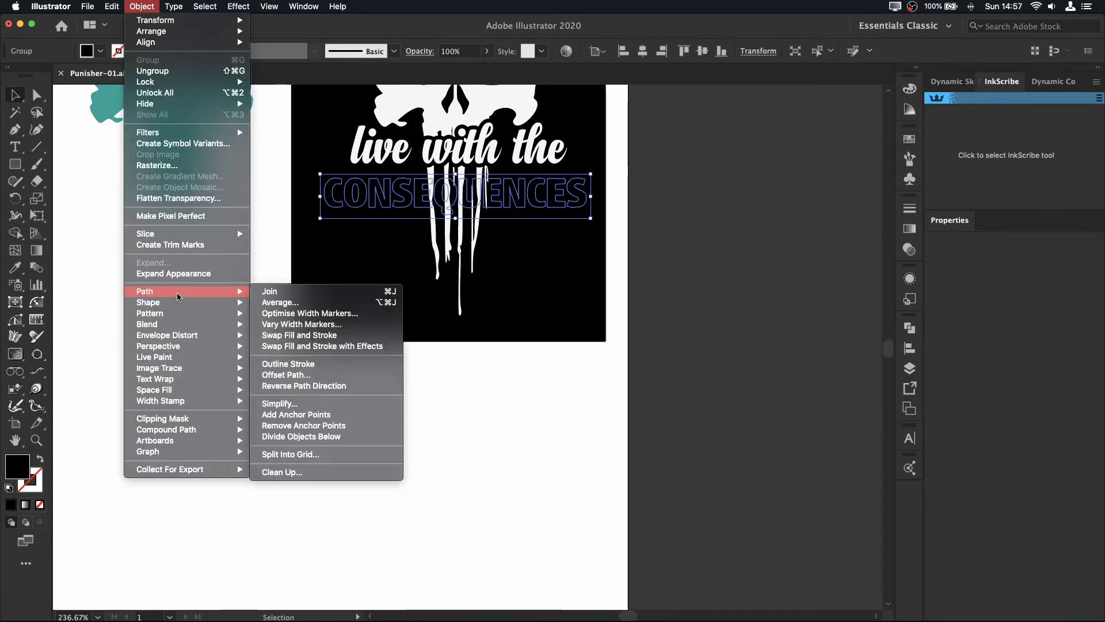
pyautogui.click(288, 331)
pyautogui.click(910, 327)
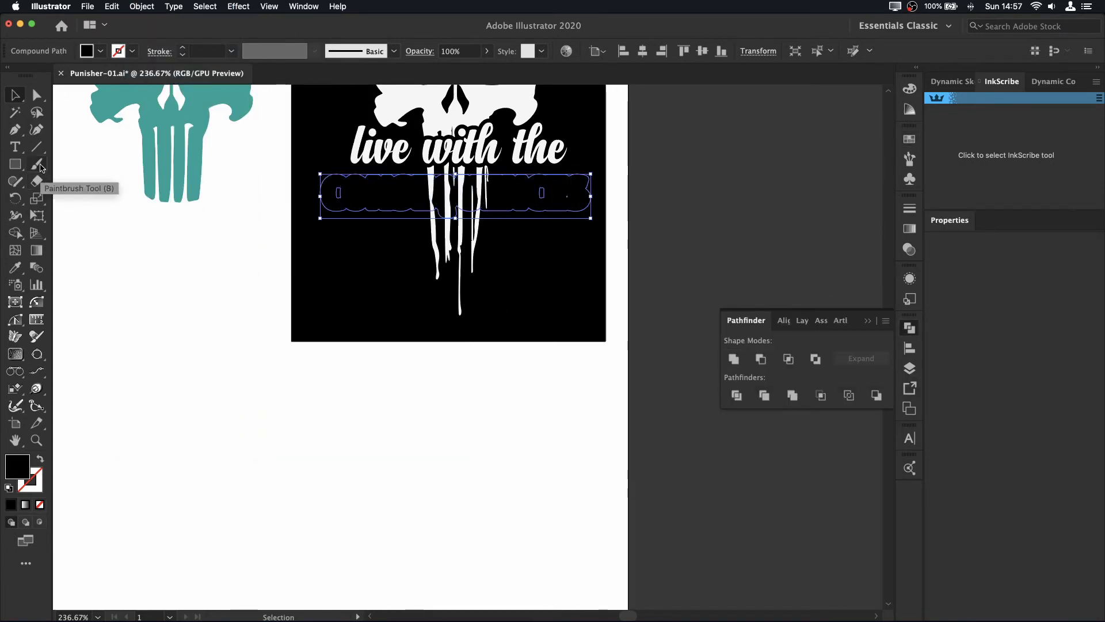
# - Undo a stray Blob Brush stroke
pyautogui.moveTo(41, 167); pyautogui.dragTo(87, 179)
pyautogui.press('super+shift+a')
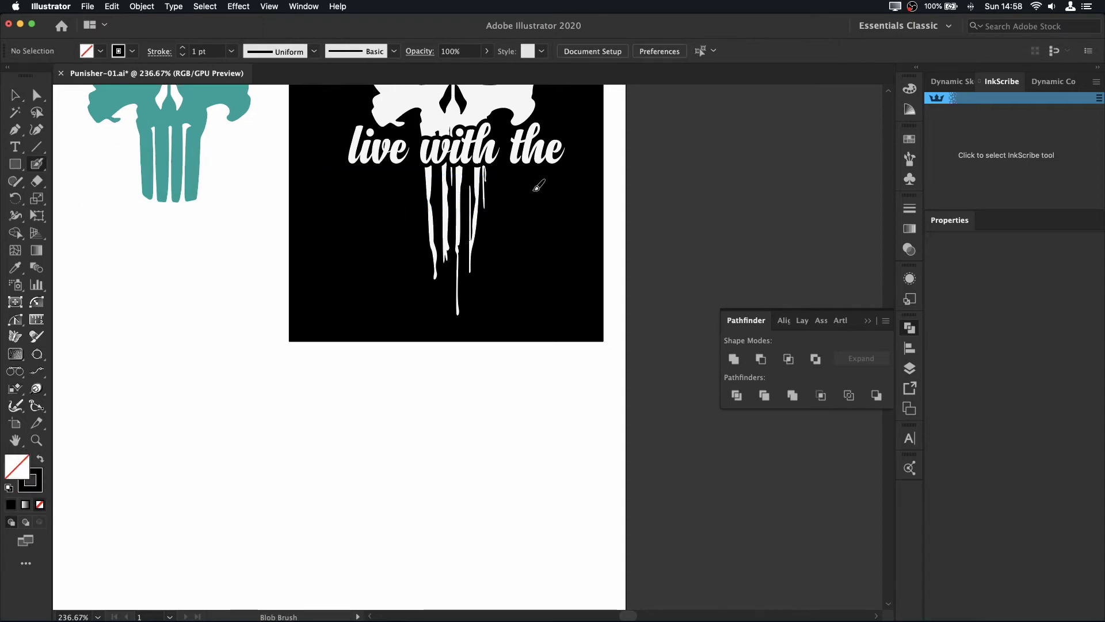
pyautogui.click(15, 94)
pyautogui.click(111, 7)
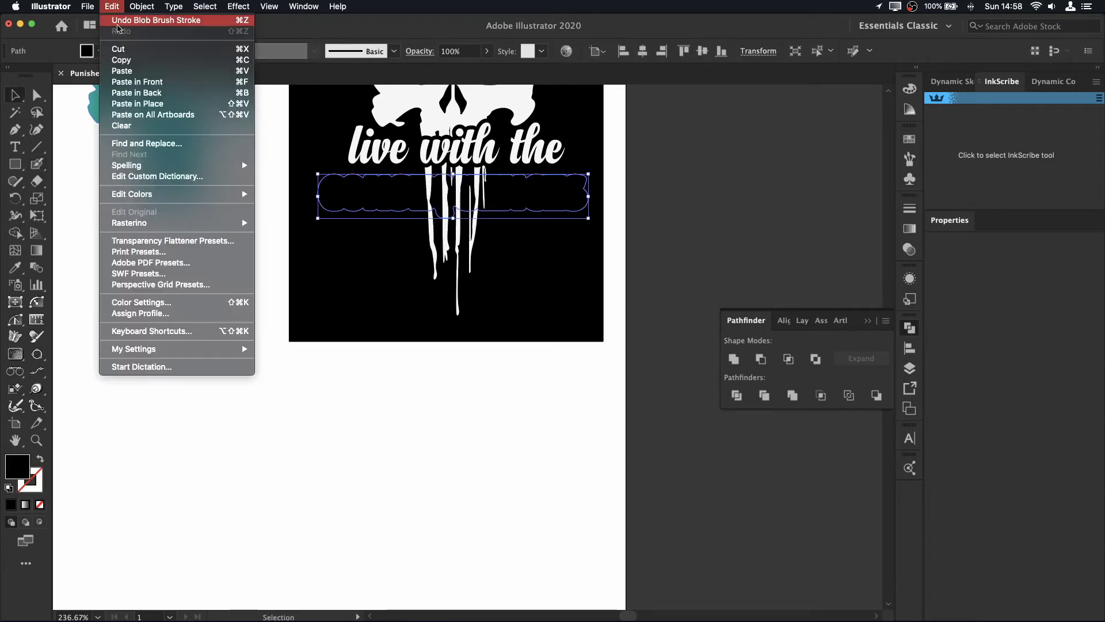
# - Edit the skull's opacity mask so CONSEQUENCES is cut from the drips
pyautogui.click(909, 249)
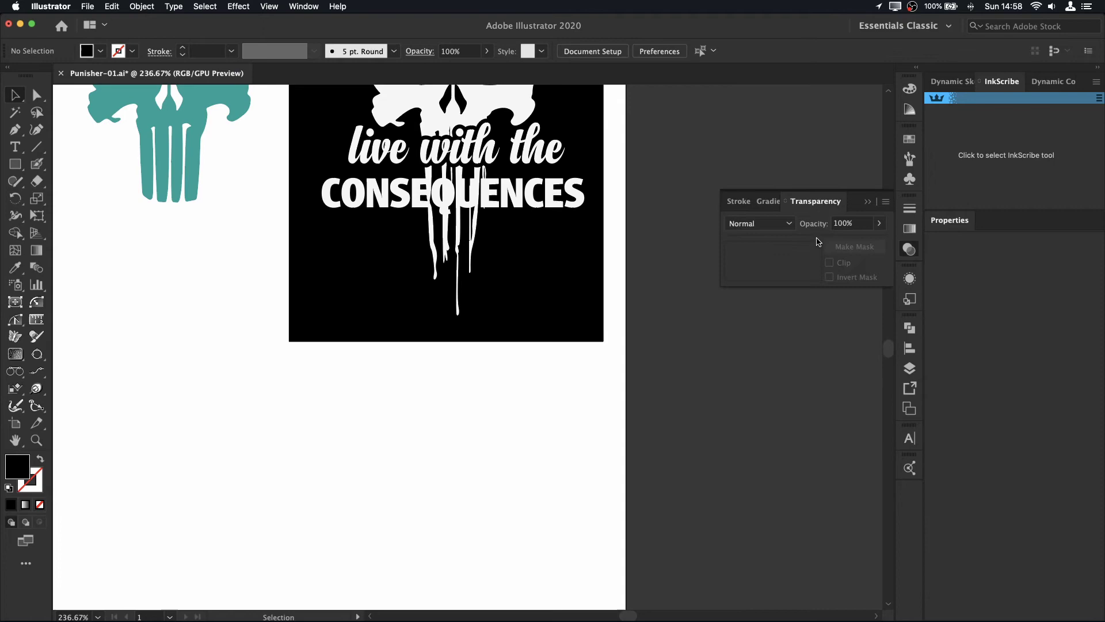
pyautogui.click(510, 106)
pyautogui.click(805, 271)
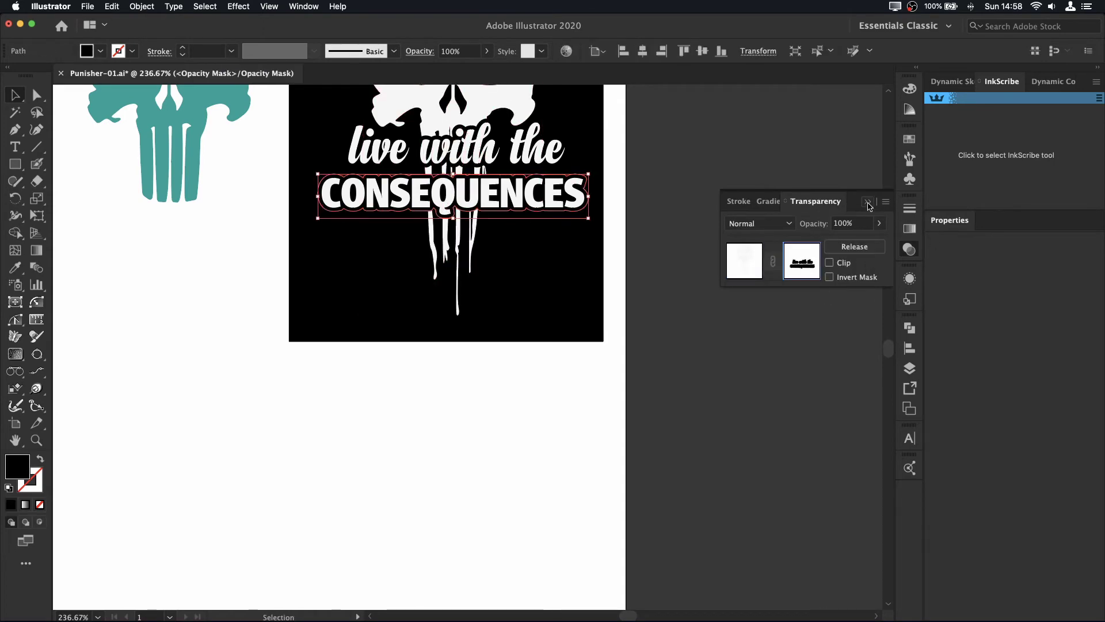
pyautogui.click(745, 260)
pyautogui.click(868, 202)
pyautogui.scroll(5, 481, 415)
pyautogui.moveTo(585, 452); pyautogui.dragTo(423, 147)
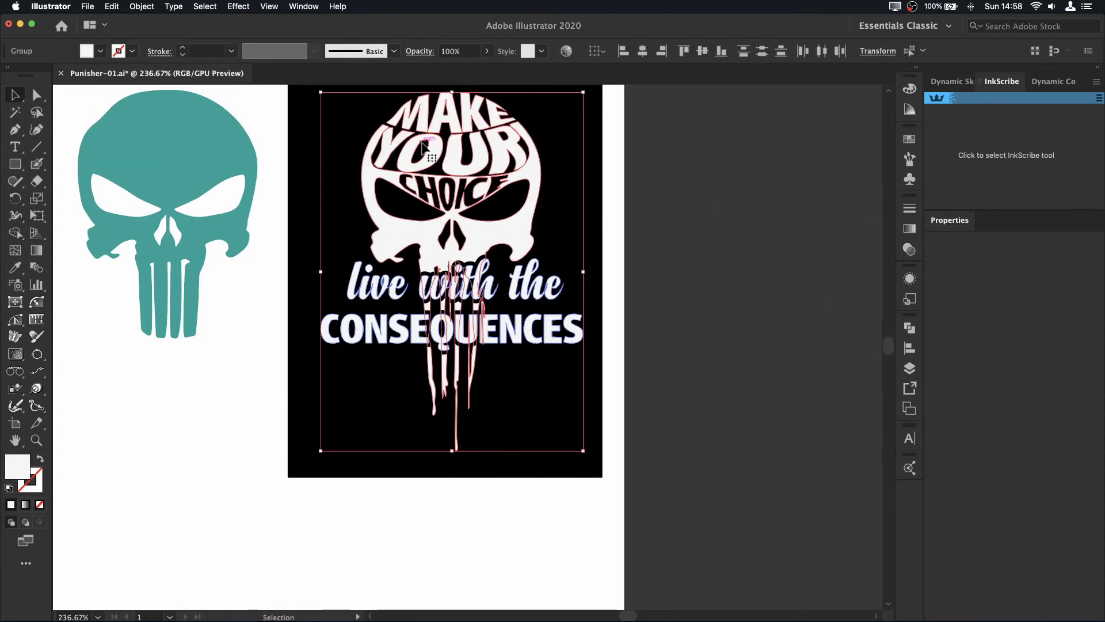
# - Centre the two text lines horizontally and open the recent grunge texture file
pyautogui.click(518, 328)
pyautogui.click(643, 52)
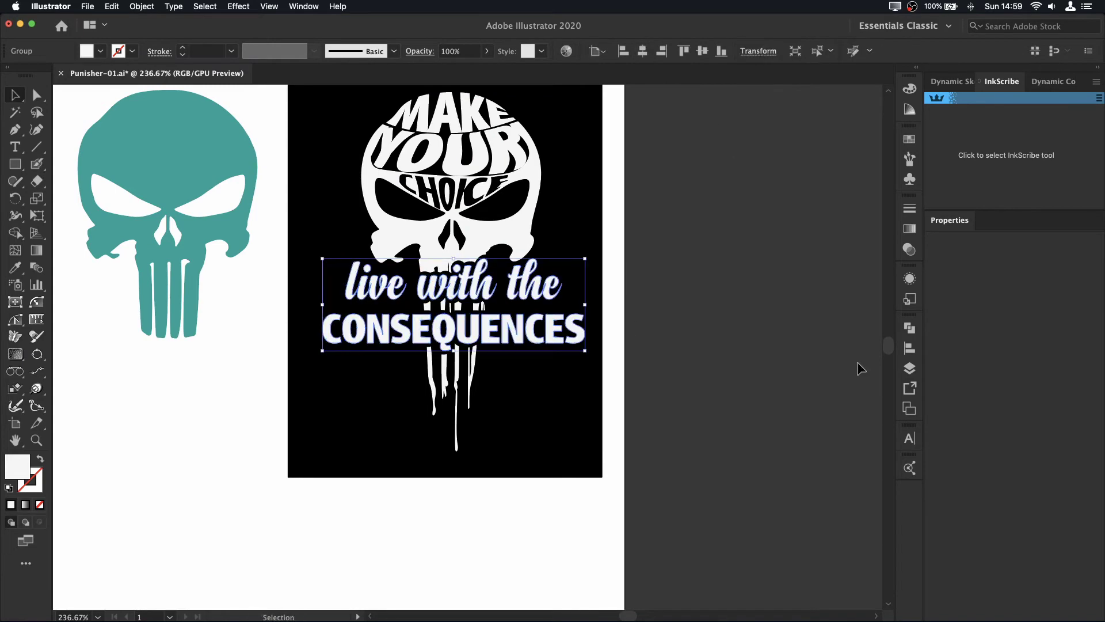
pyautogui.click(719, 197)
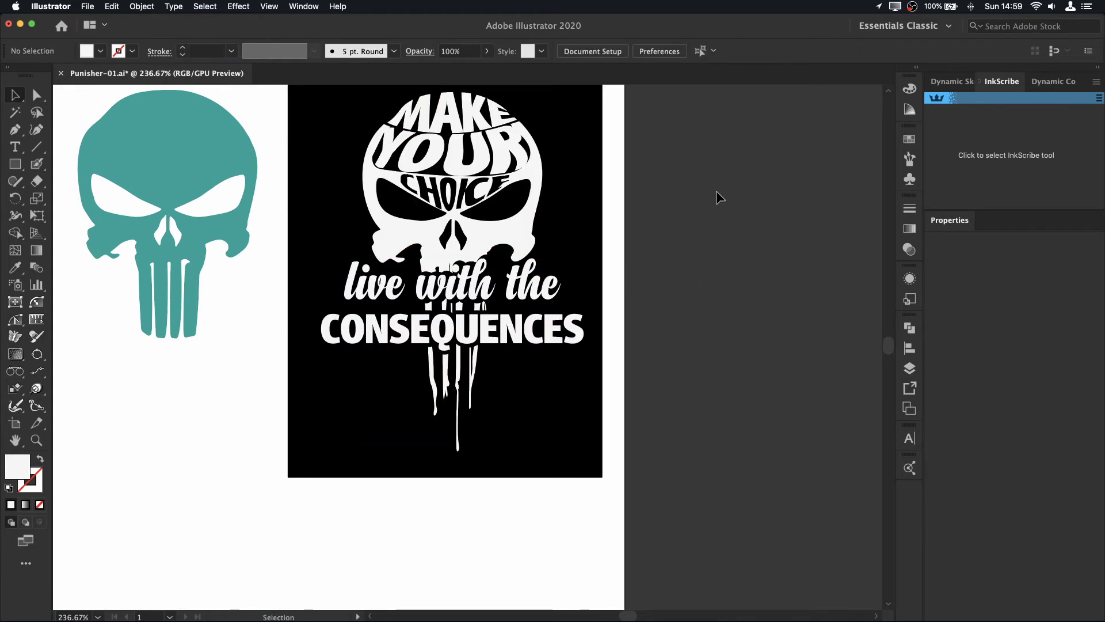
pyautogui.press('super+z')
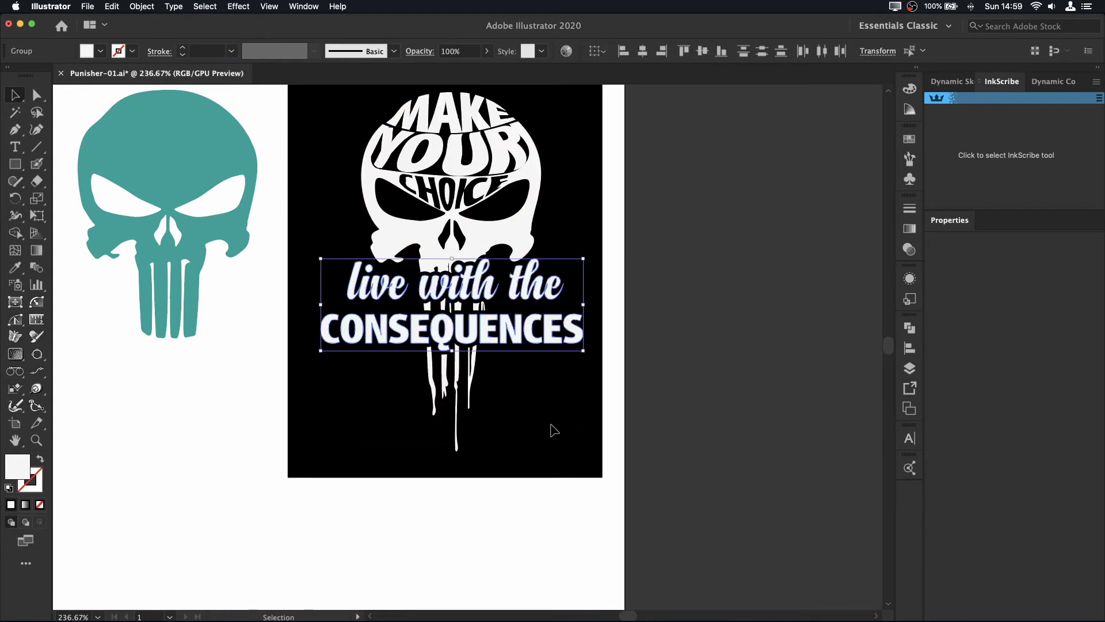
pyautogui.press('super+z')
pyautogui.press('super+z')
pyautogui.click(735, 419)
pyautogui.click(87, 7)
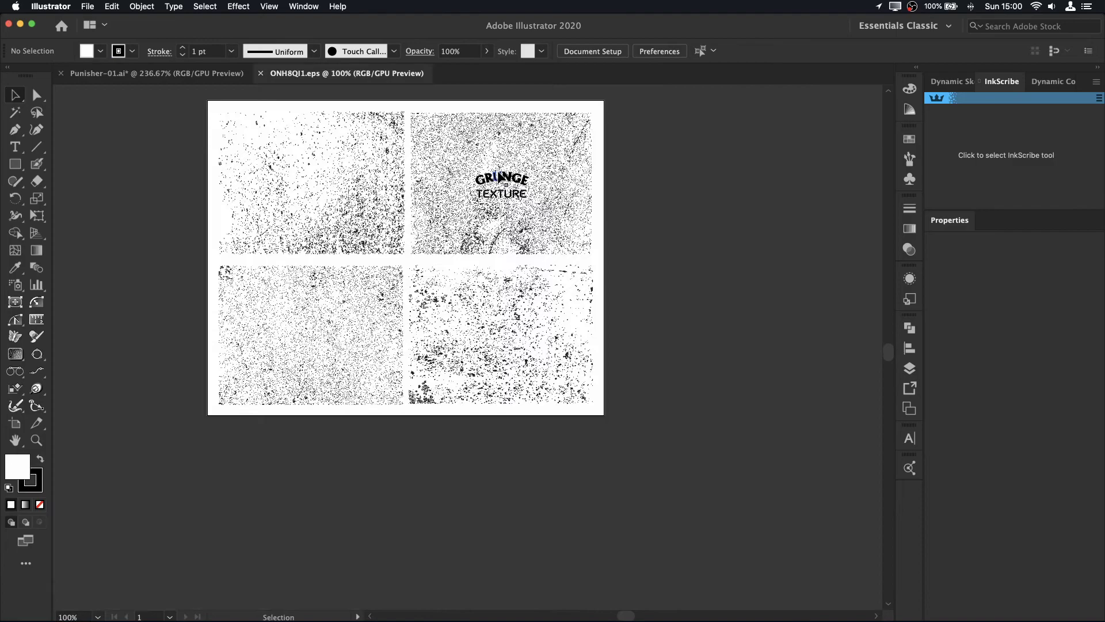
# - Copy the bottom-left grunge texture onto the poster, rotated a quarter turn and scaled to cover it
pyautogui.click(338, 303)
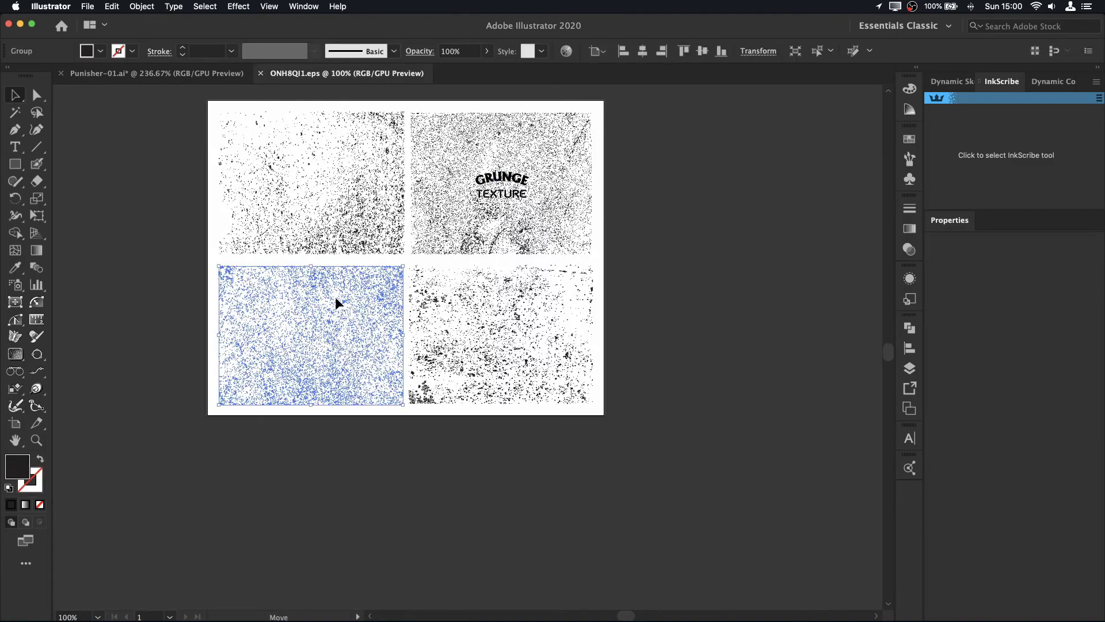
pyautogui.press('super+c')
pyautogui.click(156, 73)
pyautogui.press('super+v')
pyautogui.moveTo(642, 154); pyautogui.dragTo(497, 422)
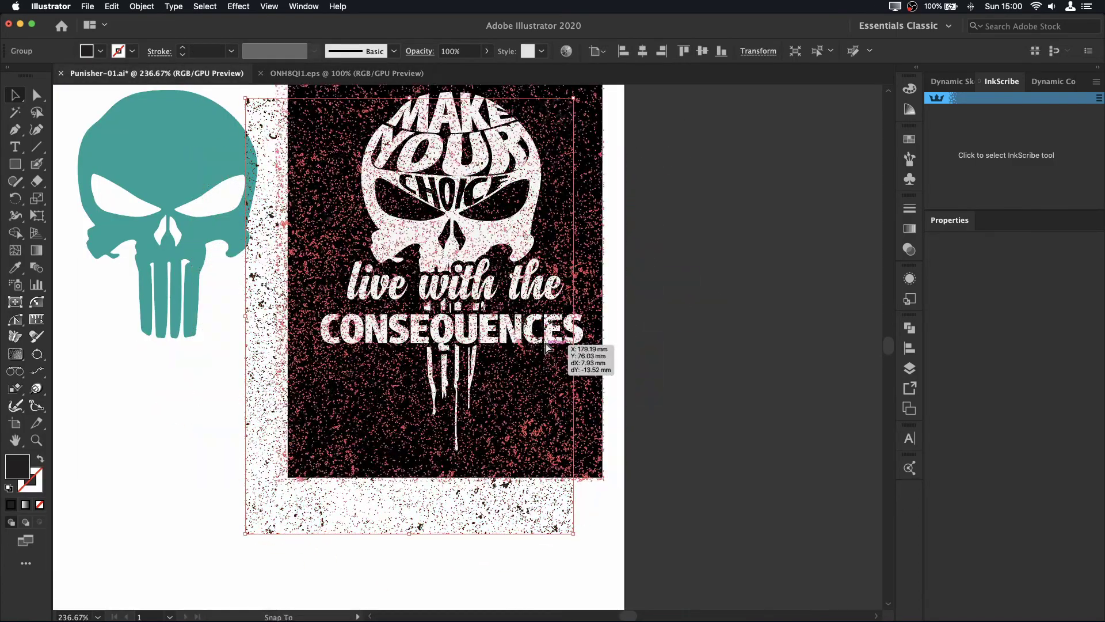
pyautogui.moveTo(289, 476)
pyautogui.mouseDown()
pyautogui.moveTo(304, 457)
pyautogui.moveTo(287, 468)
pyautogui.mouseUp()
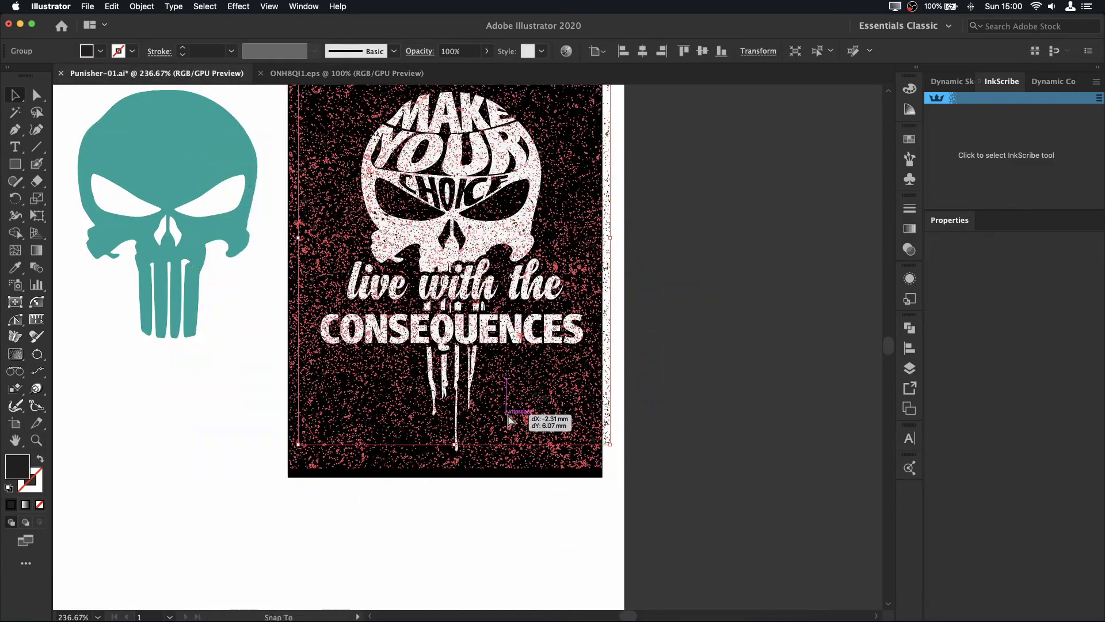
pyautogui.scroll(3, 696, 359)
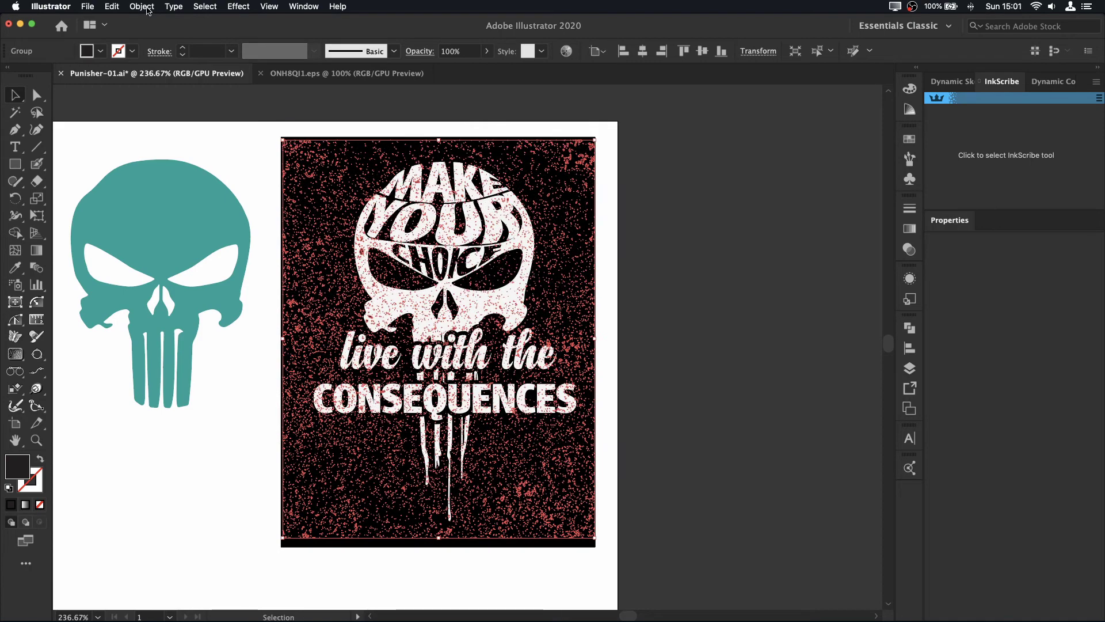
# - Flatten the texture's transparency with the High Resolution preset
pyautogui.click(143, 7)
pyautogui.click(173, 192)
pyautogui.click(523, 189)
pyautogui.click(478, 215)
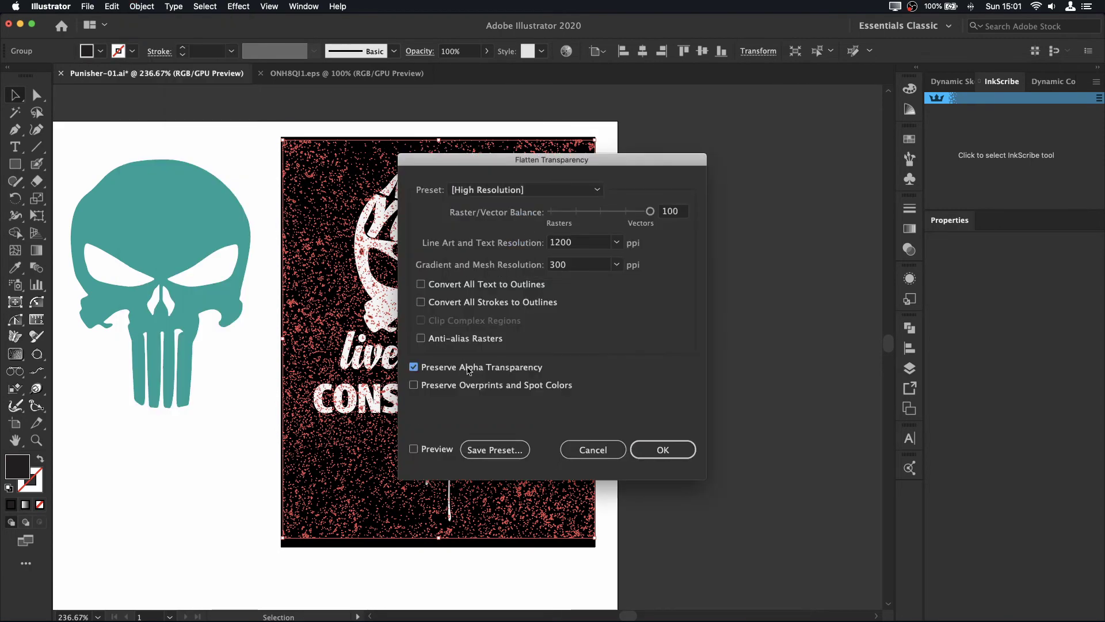
pyautogui.click(664, 450)
# - Cut the flattened texture and paste it into a new opacity mask on the artwork
pyautogui.click(112, 6)
pyautogui.click(138, 18)
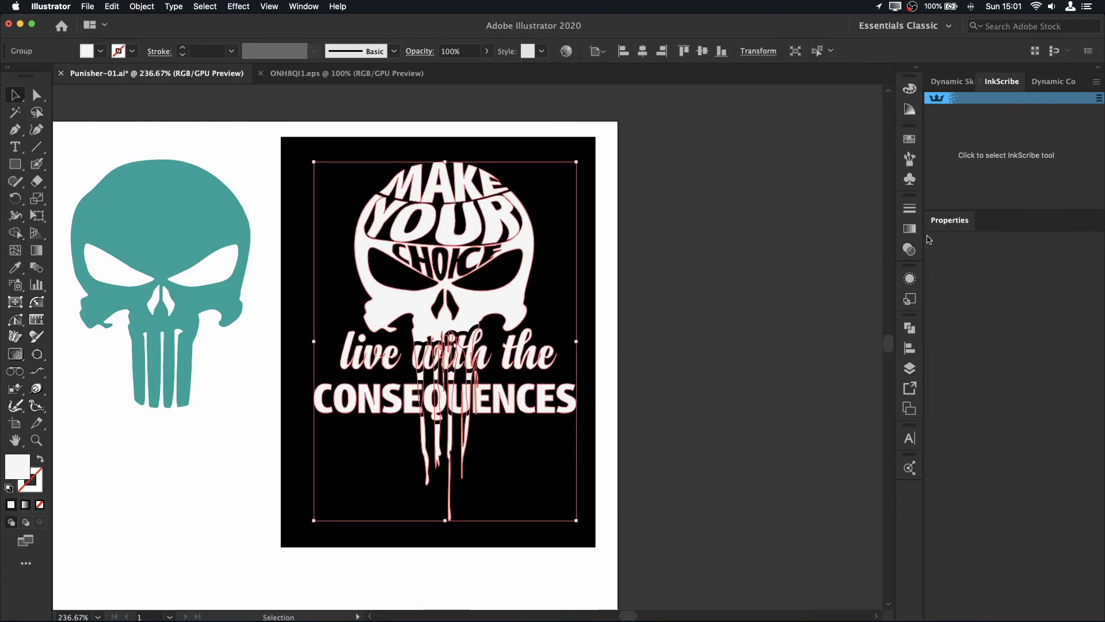
pyautogui.click(910, 249)
pyautogui.click(855, 246)
pyautogui.click(802, 261)
pyautogui.press('super+f')
# - Flatten the masked texture and shrink the artwork slightly about its centre
pyautogui.click(142, 7)
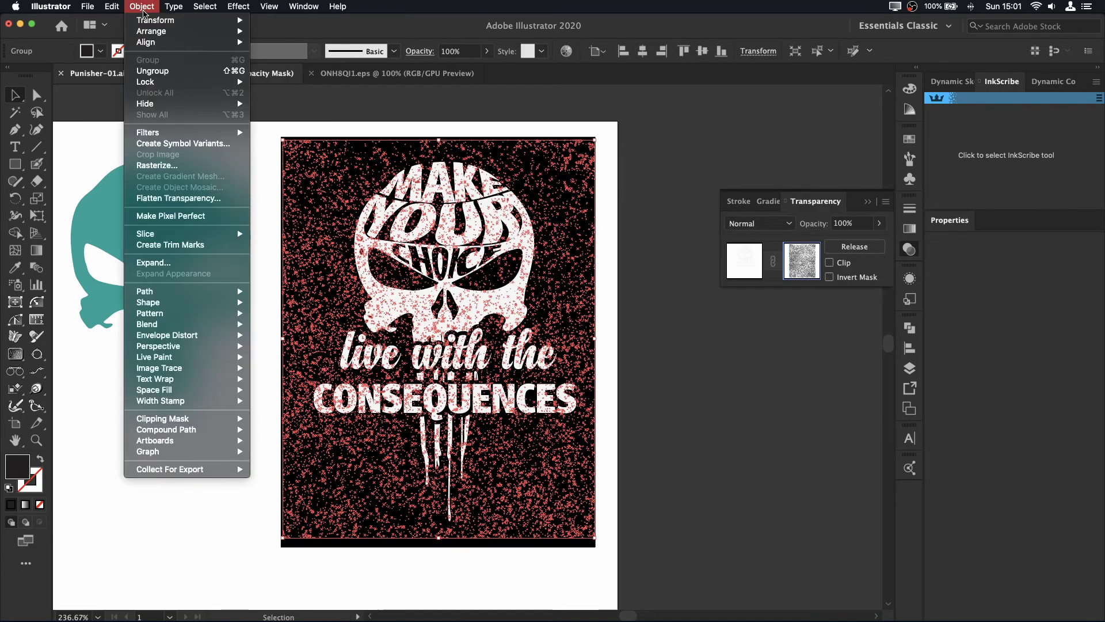
pyautogui.click(173, 198)
pyautogui.click(664, 447)
pyautogui.click(744, 261)
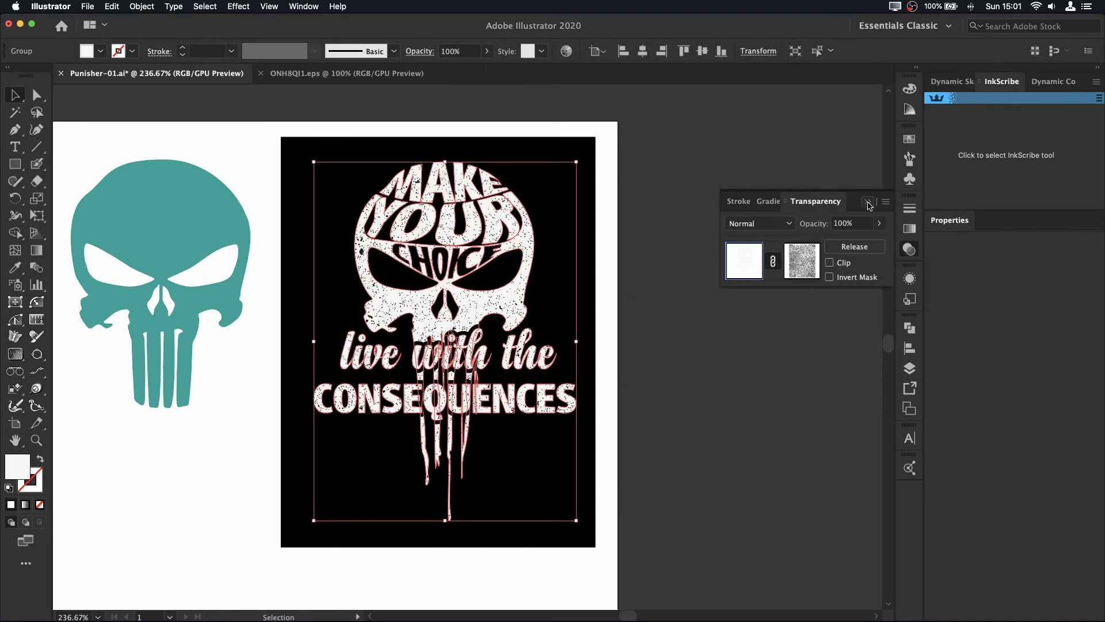
pyautogui.click(868, 203)
pyautogui.moveTo(577, 520); pyautogui.dragTo(569, 511)
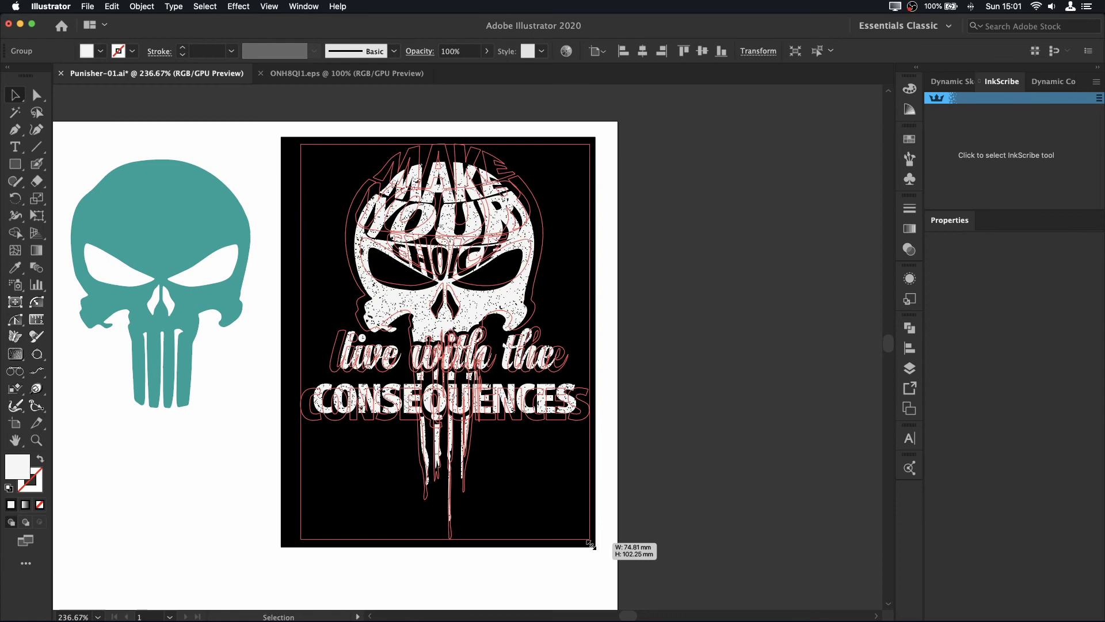
pyautogui.click(661, 446)
pyautogui.scroll(-3, 660, 446)
pyautogui.moveTo(143, 109); pyautogui.dragTo(494, 443)
# - Enlarge the white skull artwork and stretch it taller to fill the poster
pyautogui.moveTo(311, 247); pyautogui.dragTo(111, 161)
pyautogui.click(671, 147)
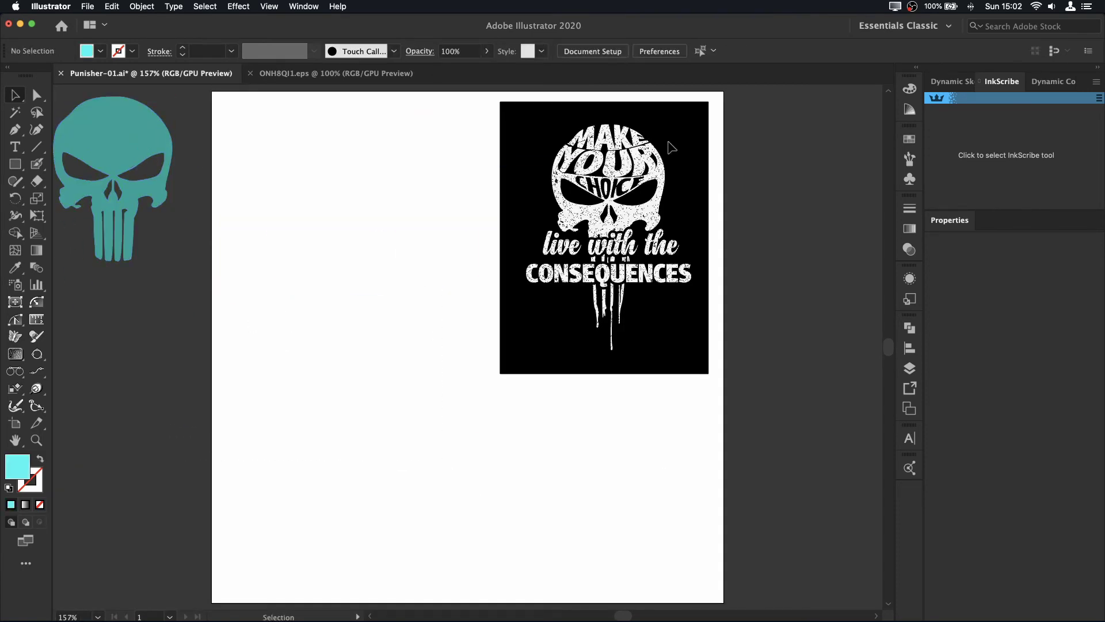
pyautogui.click(702, 137)
pyautogui.click(709, 438)
pyautogui.click(650, 277)
pyautogui.moveTo(698, 354); pyautogui.dragTo(701, 361)
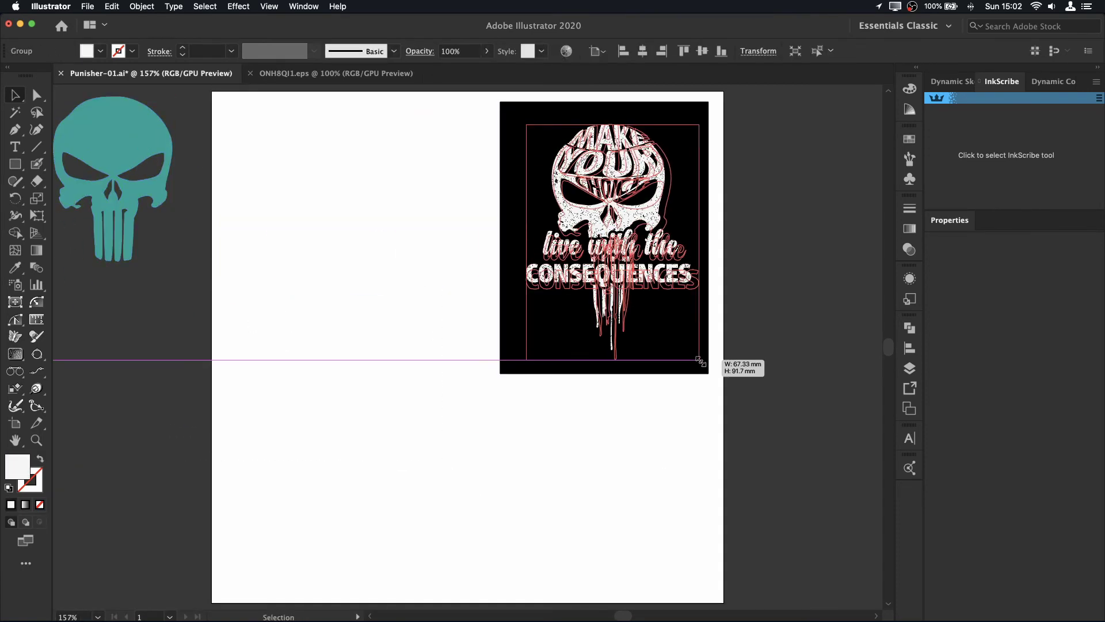
pyautogui.moveTo(612, 360); pyautogui.dragTo(623, 381)
# - Duplicate the poster group left, then both copies downward, into a two-by-two grid
pyautogui.click(609, 111)
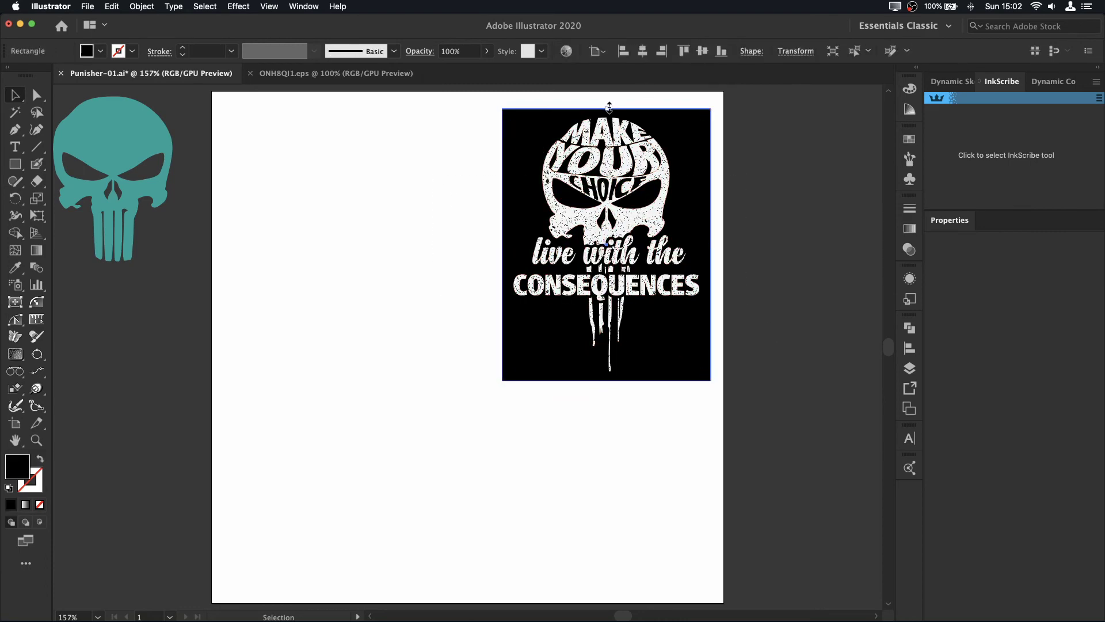
pyautogui.click(482, 120)
pyautogui.click(617, 227)
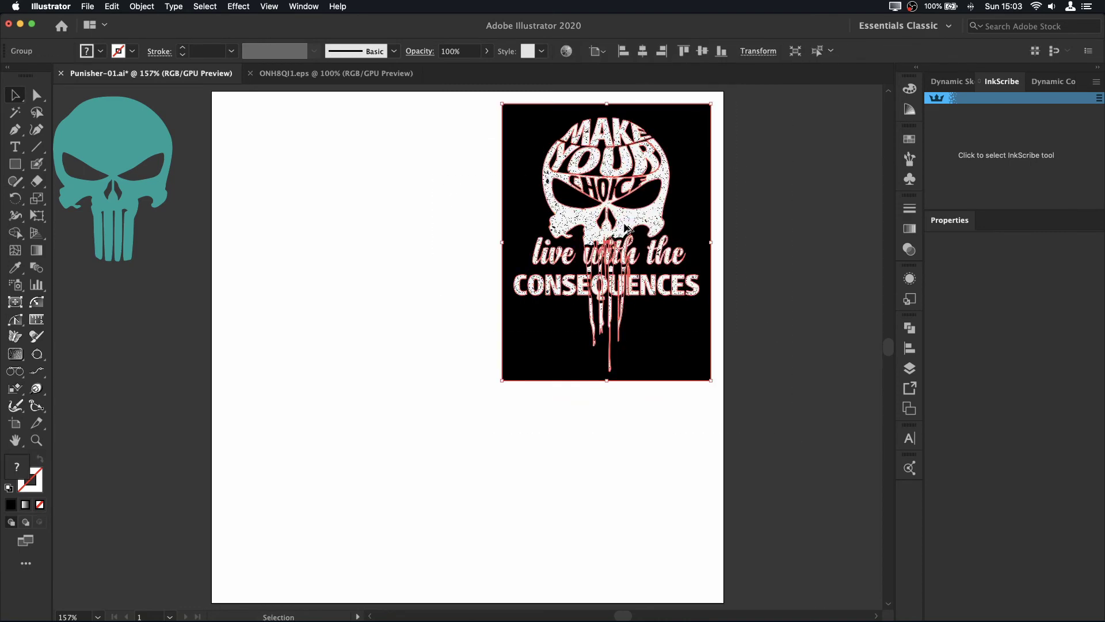
pyautogui.moveTo(628, 228); pyautogui.dragTo(410, 229)
pyautogui.keyDown('shift'); pyautogui.click(627, 138); pyautogui.keyUp('shift')
pyautogui.moveTo(627, 139); pyautogui.dragTo(627, 422)
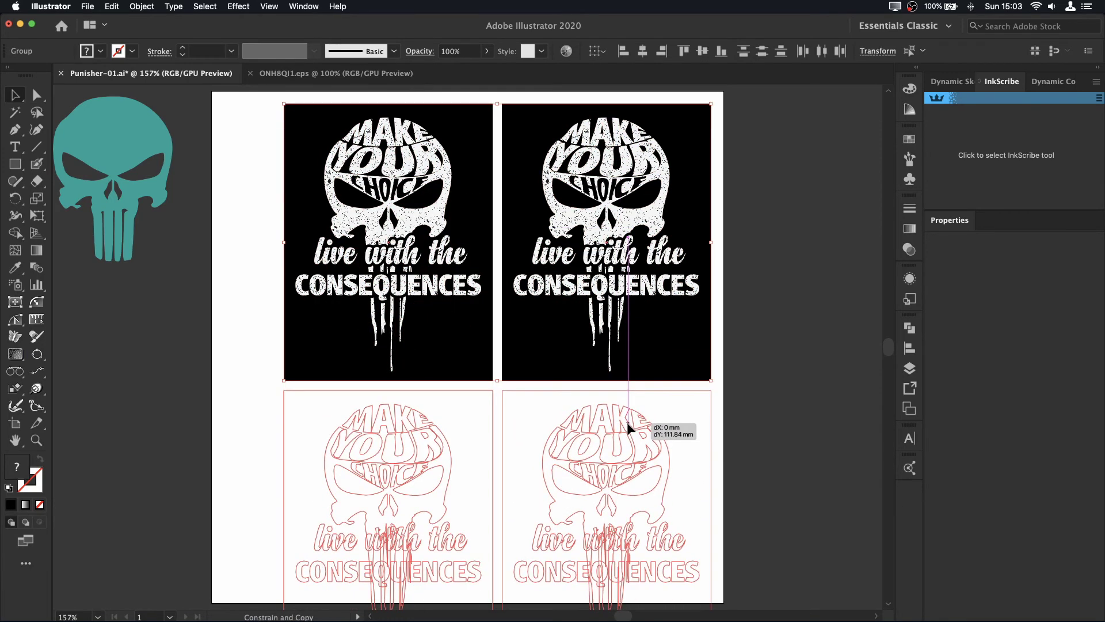
# - Fit the artboard snugly around all four posters
pyautogui.press('super+a')
pyautogui.hotkey('shift', 'o')
pyautogui.click(121, 51)
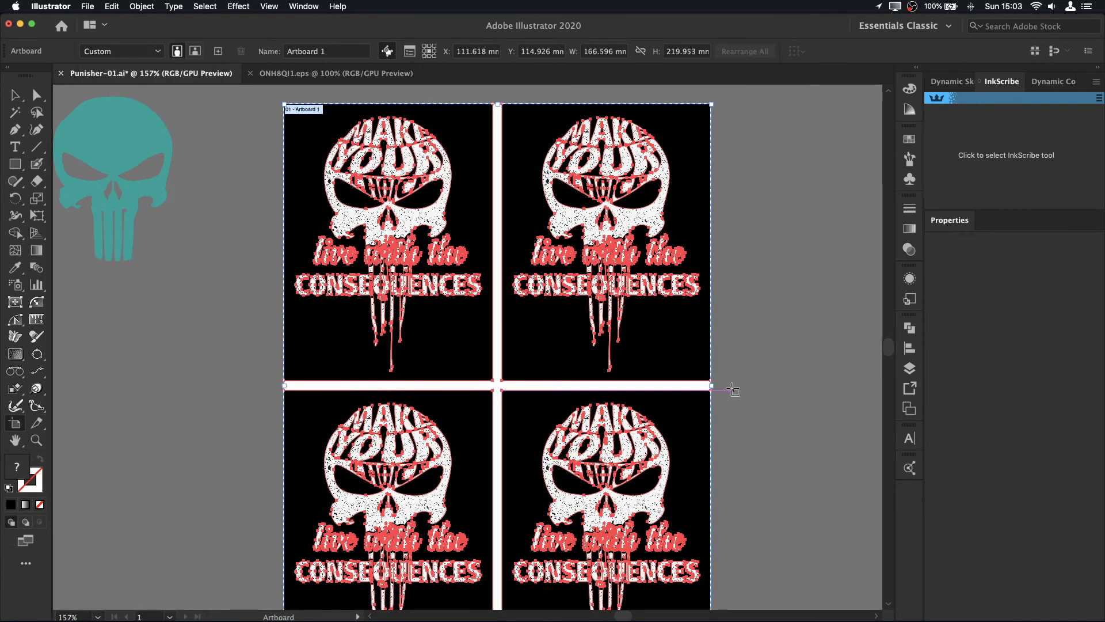
pyautogui.moveTo(732, 390); pyautogui.dragTo(738, 385)
pyautogui.press('Escape')
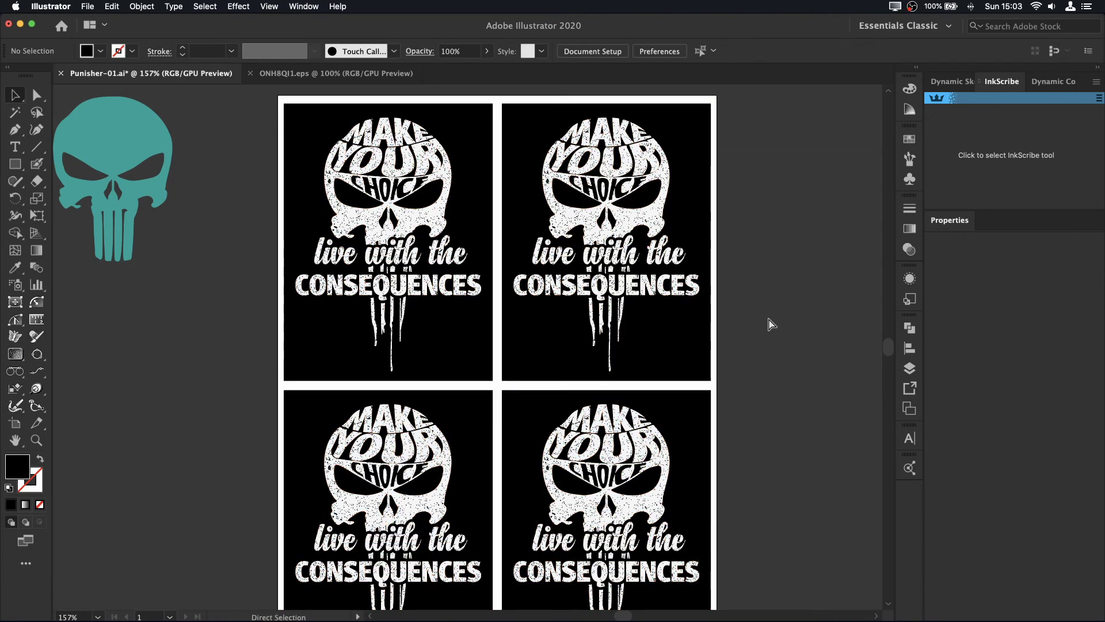
pyautogui.scroll(-2, 772, 324)
# - Recolour the top-right poster's white artwork to teal
pyautogui.click(610, 219)
pyautogui.click(567, 50)
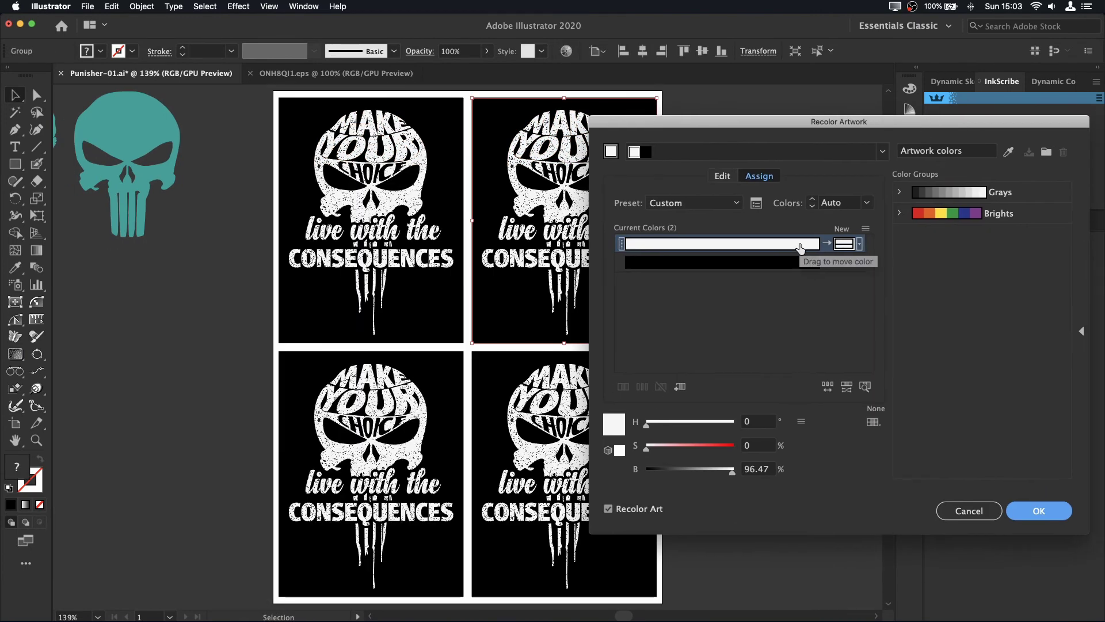
pyautogui.moveTo(661, 446)
pyautogui.mouseDown()
pyautogui.moveTo(719, 446)
pyautogui.moveTo(713, 470)
pyautogui.mouseUp()
pyautogui.moveTo(647, 422); pyautogui.dragTo(691, 422)
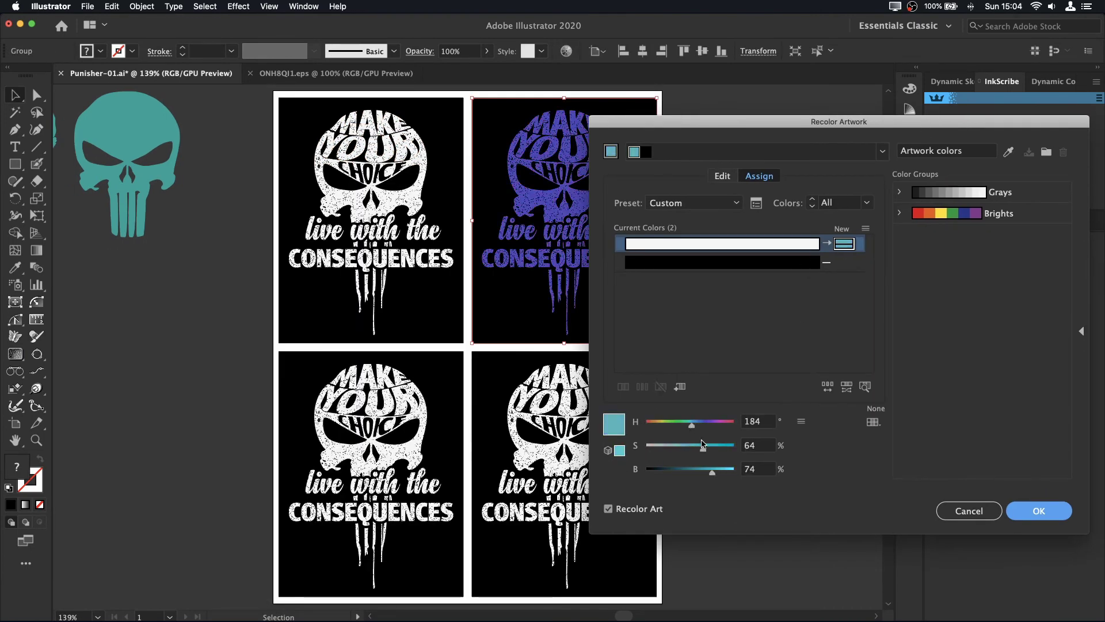
pyautogui.press('Return')
# - Turn the bottom-left poster's skull green
pyautogui.click(389, 461)
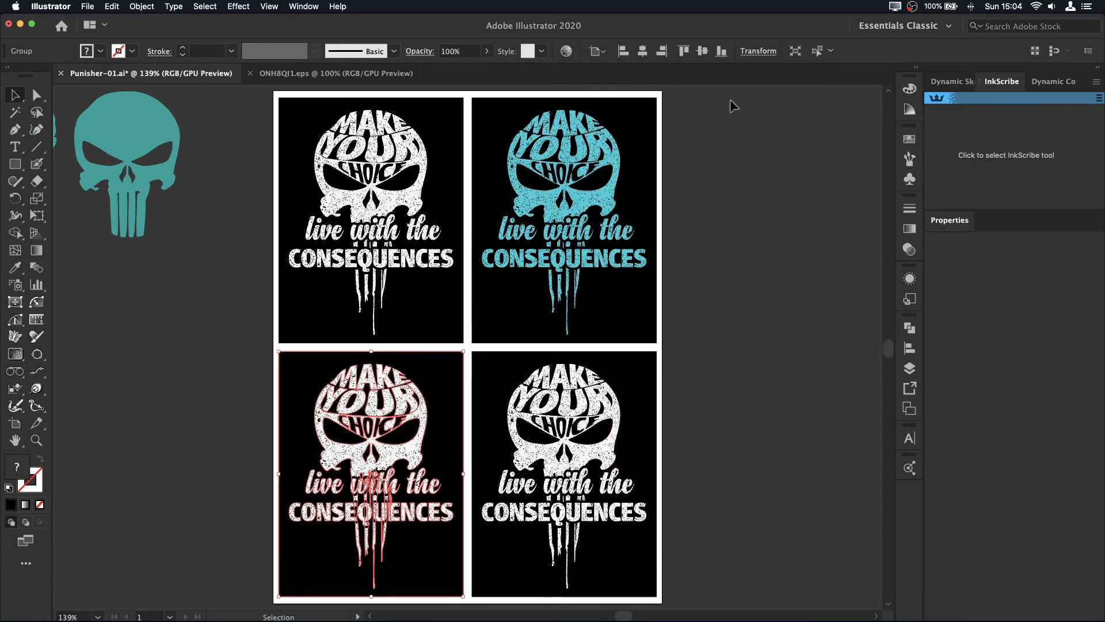
pyautogui.click(567, 50)
pyautogui.click(673, 422)
pyautogui.click(969, 510)
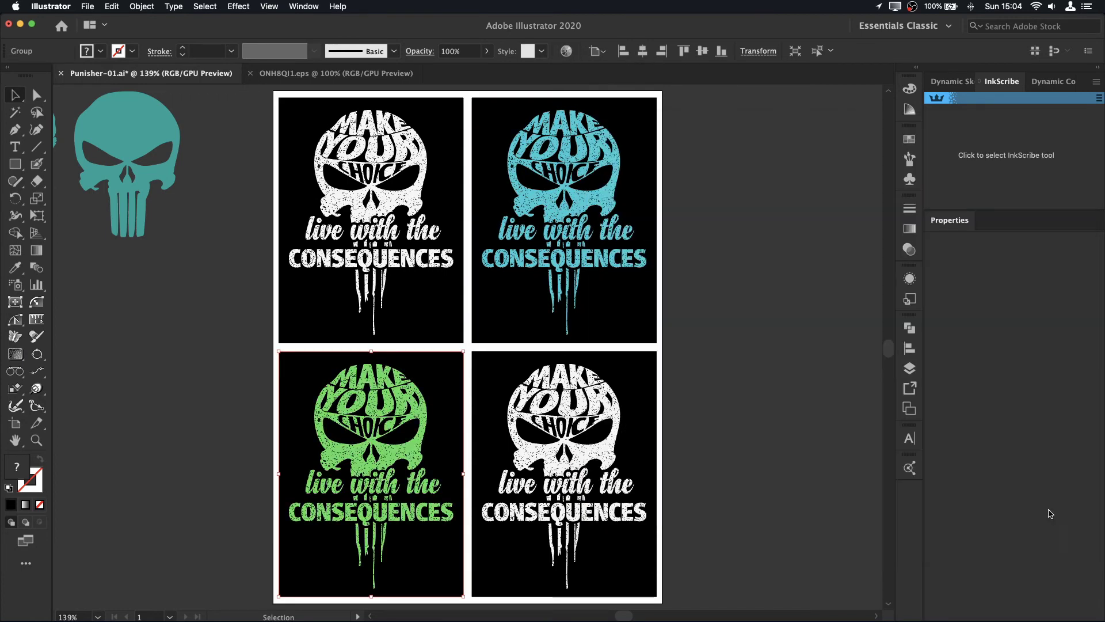
# - Inside the bottom-left group, recolour the CONSEQUENCES text on the colour wheel
pyautogui.doubleClick(441, 517)
pyautogui.click(407, 512)
pyautogui.click(566, 51)
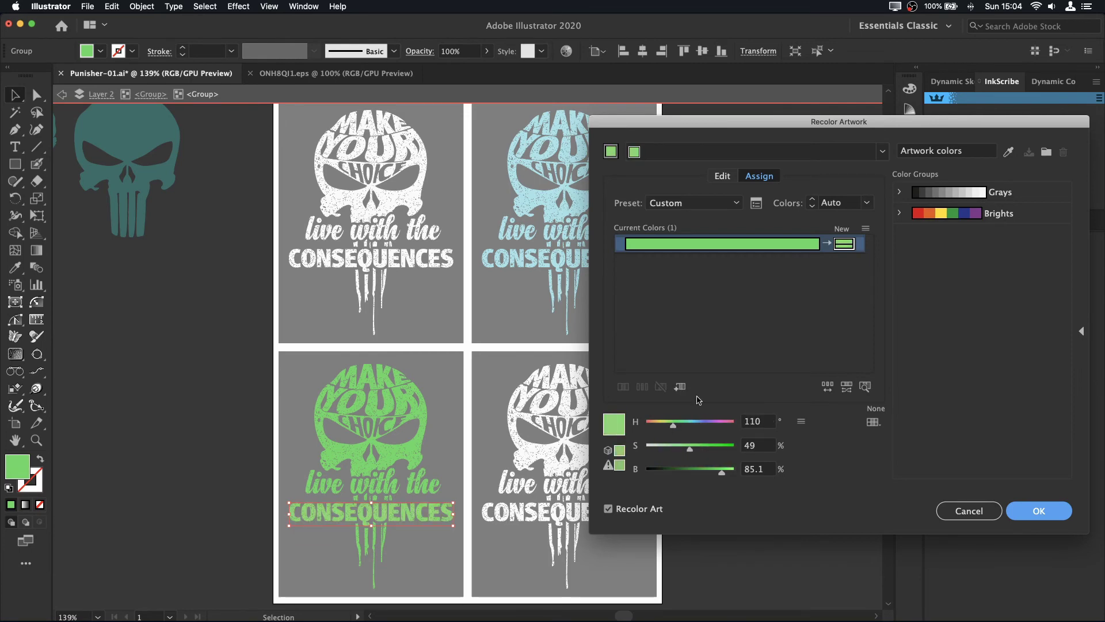
pyautogui.click(723, 176)
pyautogui.moveTo(713, 270); pyautogui.dragTo(795, 292)
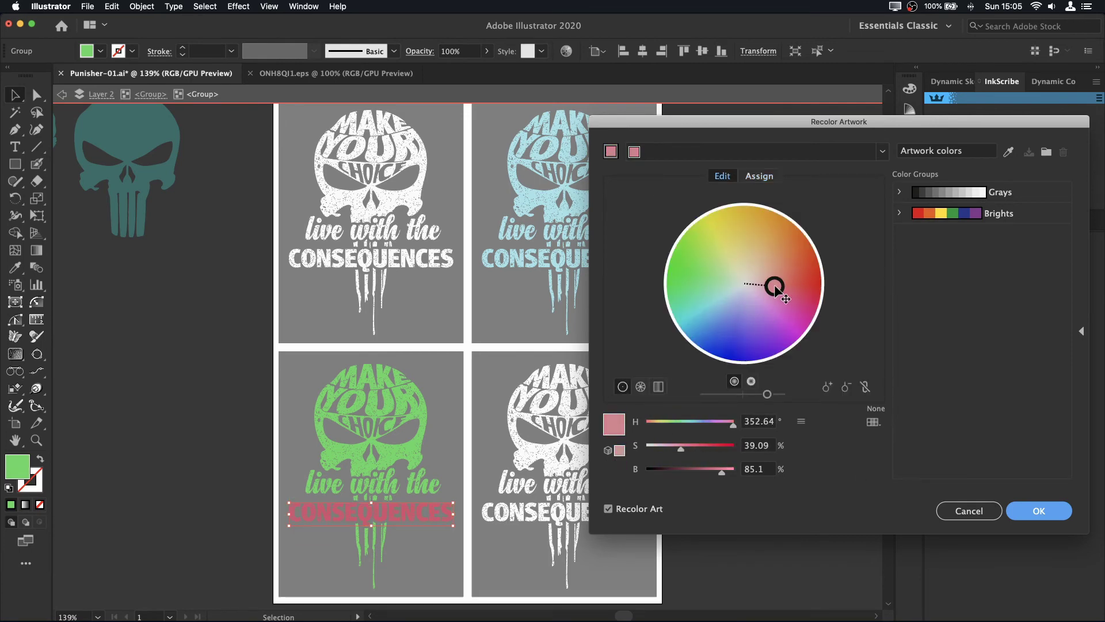
pyautogui.click(1039, 510)
# - Try orange and Grays colours for the 'live with the' text, then cancel
pyautogui.click(426, 483)
pyautogui.click(566, 50)
pyautogui.click(722, 176)
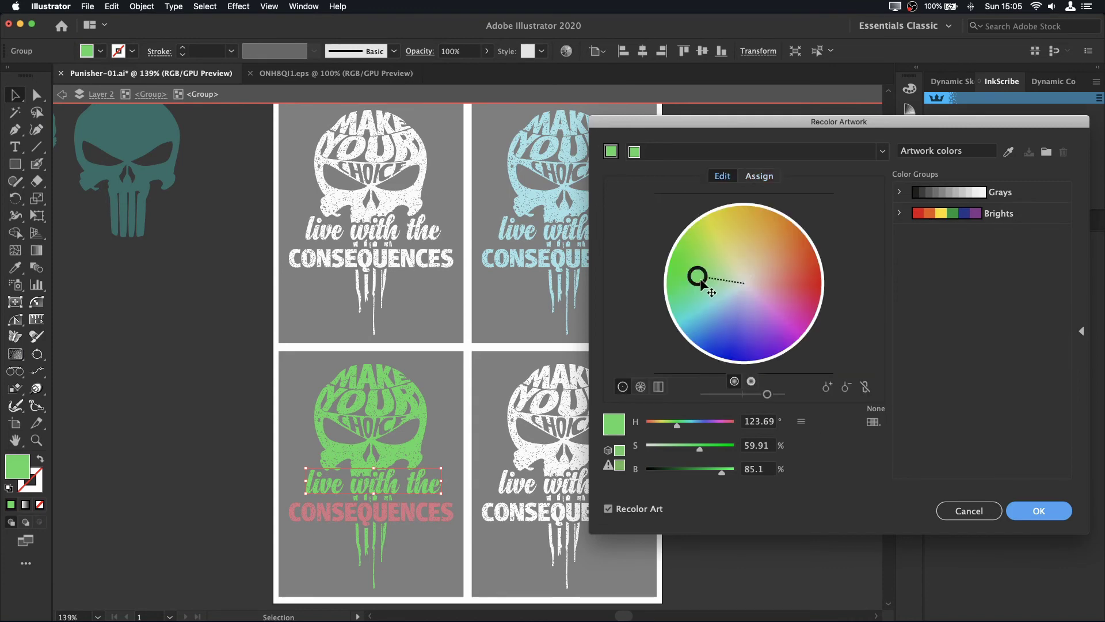
pyautogui.moveTo(783, 286); pyautogui.dragTo(789, 232)
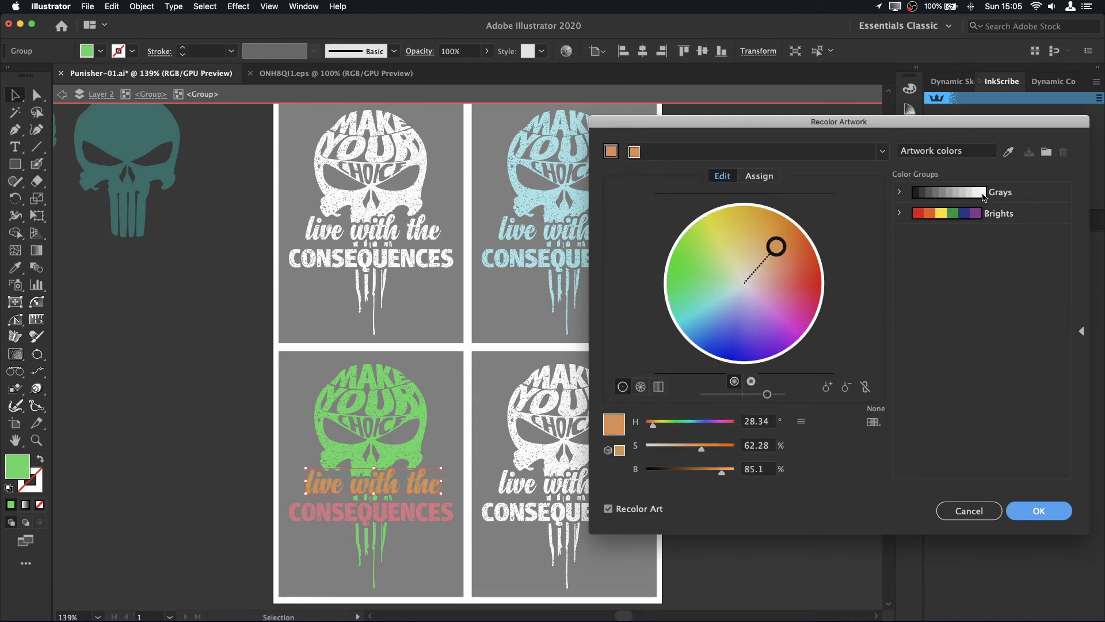
pyautogui.click(984, 195)
pyautogui.click(759, 175)
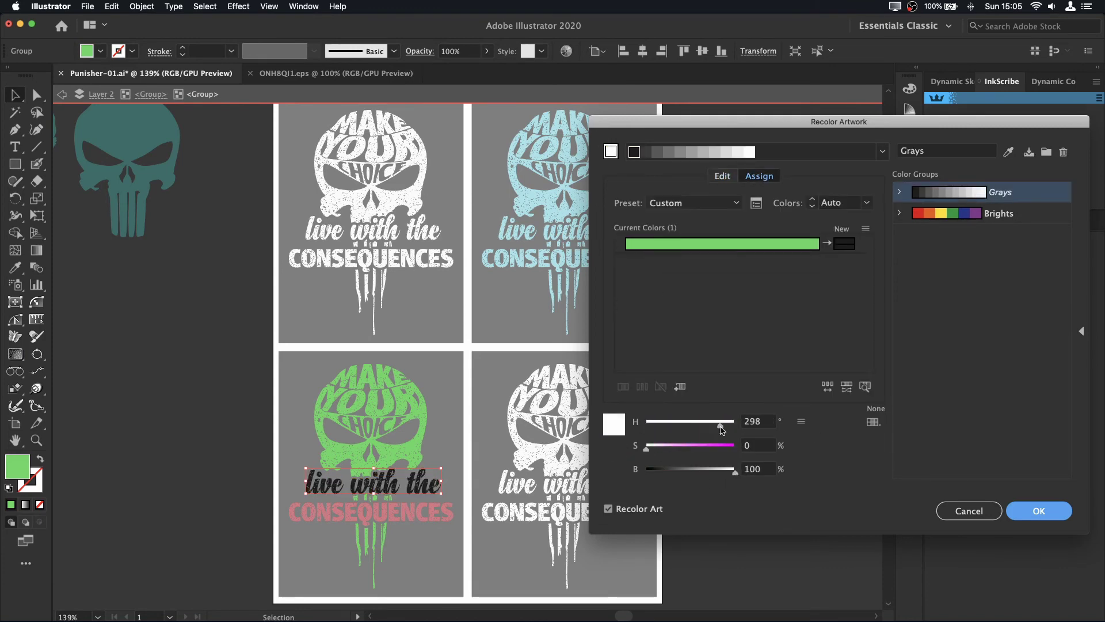
pyautogui.click(723, 176)
pyautogui.moveTo(740, 277)
pyautogui.mouseDown()
pyautogui.moveTo(723, 313)
pyautogui.moveTo(712, 299)
pyautogui.mouseUp()
pyautogui.click(969, 510)
# - Recolour the 'live with the' script red after testing a Grays preset
pyautogui.click(567, 51)
pyautogui.click(984, 193)
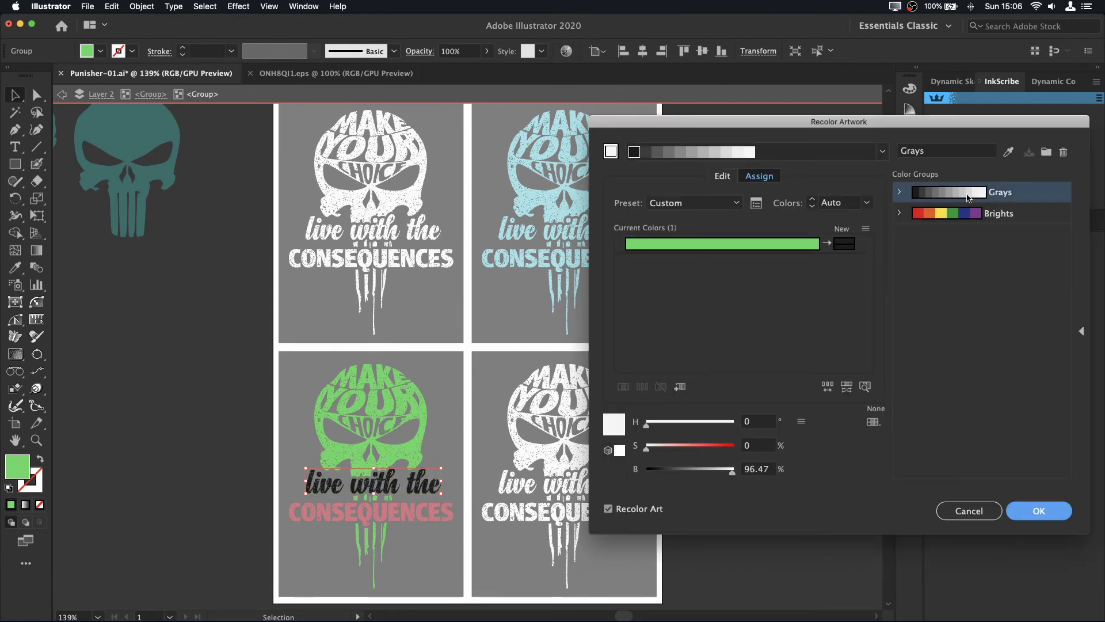
pyautogui.click(736, 204)
pyautogui.click(691, 234)
pyautogui.click(621, 380)
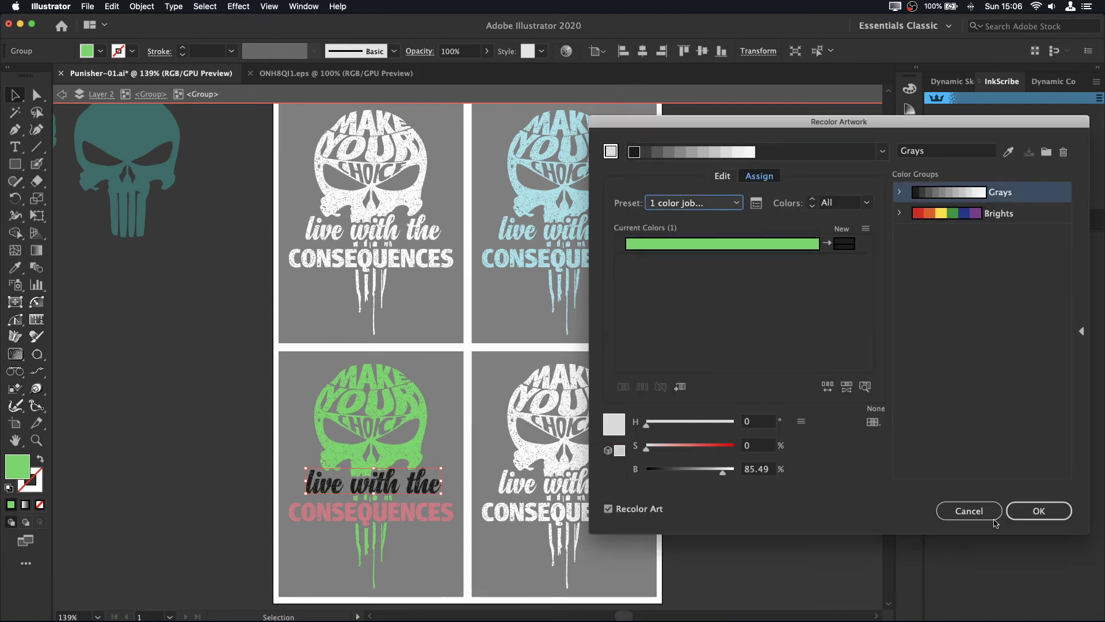
pyautogui.click(970, 511)
pyautogui.click(566, 51)
pyautogui.click(722, 175)
pyautogui.moveTo(702, 280); pyautogui.dragTo(799, 293)
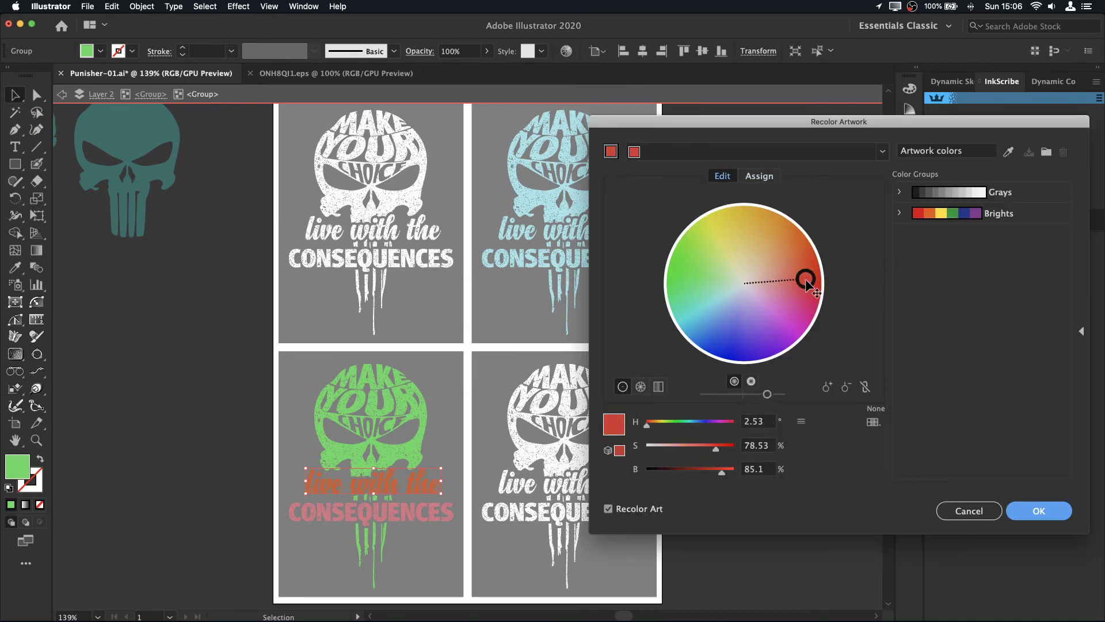
pyautogui.press('Return')
# - Recolour the bottom-right poster's skull purple while keeping its background black
pyautogui.click(575, 414)
pyautogui.click(567, 51)
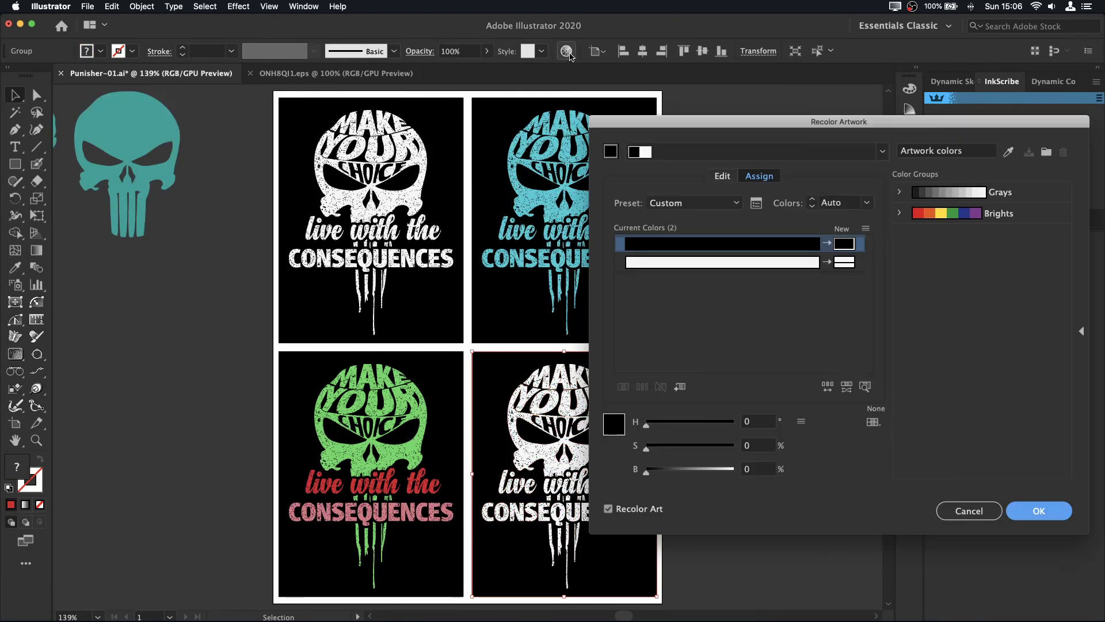
pyautogui.click(726, 176)
pyautogui.moveTo(745, 284)
pyautogui.mouseDown()
pyautogui.moveTo(777, 314)
pyautogui.moveTo(701, 309)
pyautogui.moveTo(761, 248)
pyautogui.mouseUp()
pyautogui.moveTo(743, 394)
pyautogui.mouseDown()
pyautogui.moveTo(758, 395)
pyautogui.moveTo(702, 397)
pyautogui.mouseUp()
pyautogui.moveTo(646, 471); pyautogui.dragTo(723, 471)
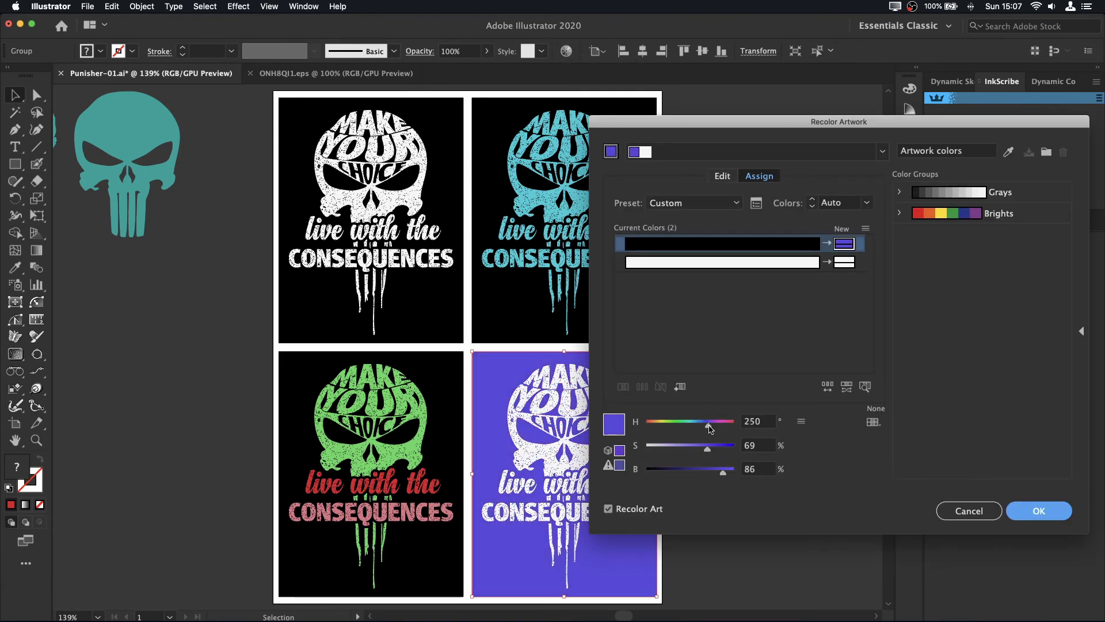
pyautogui.moveTo(708, 425); pyautogui.dragTo(715, 424)
pyautogui.moveTo(723, 471)
pyautogui.mouseDown()
pyautogui.moveTo(646, 470)
pyautogui.moveTo(708, 447)
pyautogui.mouseUp()
pyautogui.click(797, 263)
pyautogui.press('Return')
# - Recolour the bottom-right poster's lettering teal on the colour wheel
pyautogui.doubleClick(621, 509)
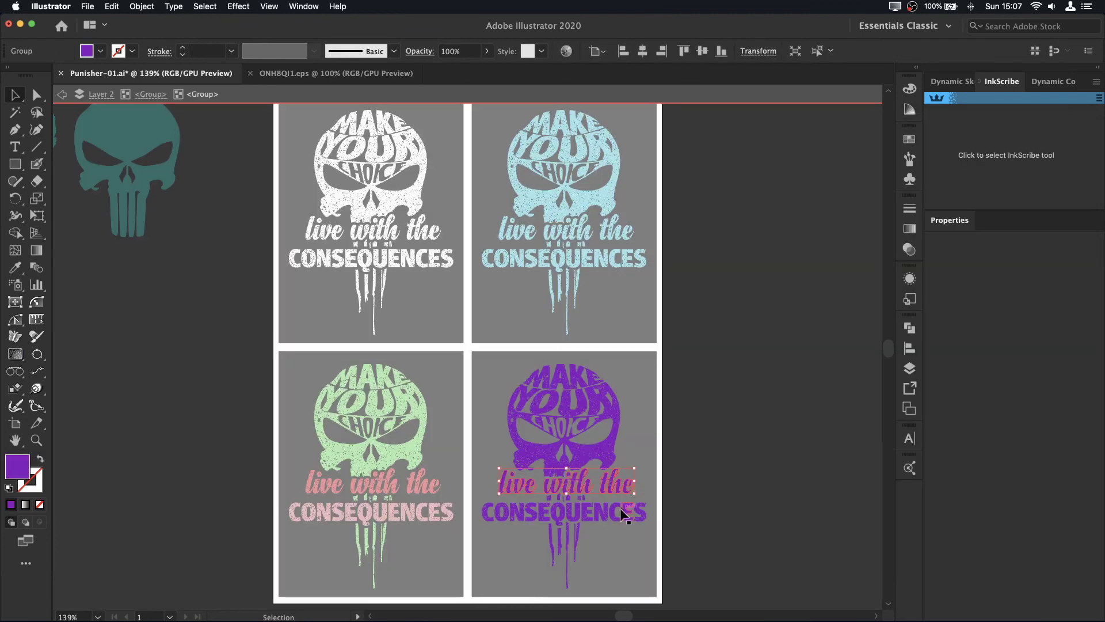
pyautogui.click(566, 50)
pyautogui.click(723, 176)
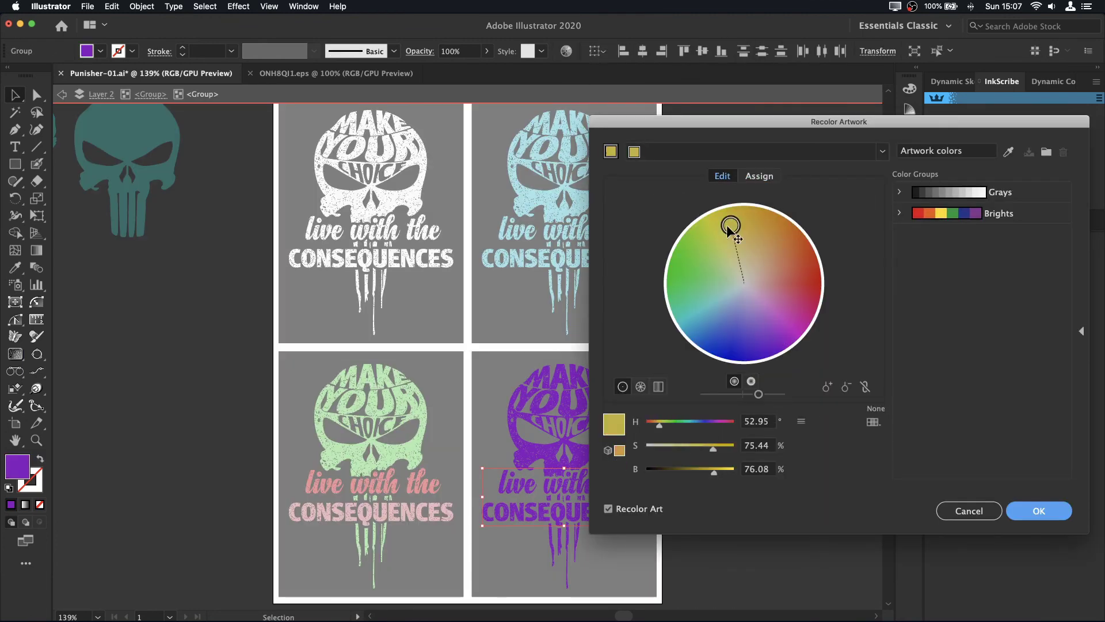
pyautogui.moveTo(729, 230); pyautogui.dragTo(715, 229)
pyautogui.moveTo(759, 394); pyautogui.dragTo(772, 394)
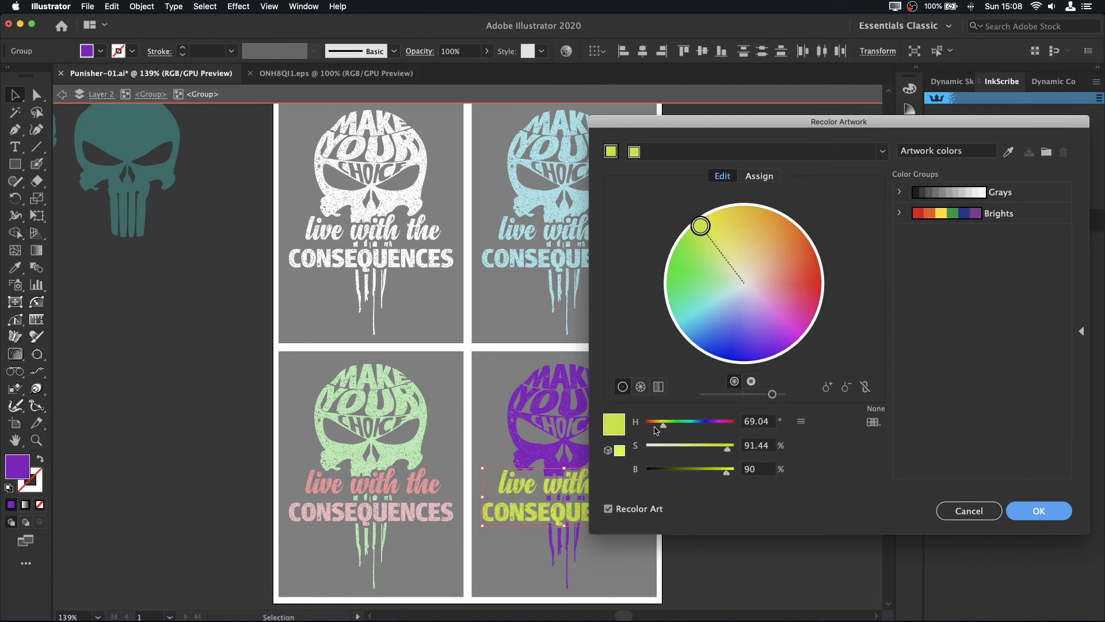
pyautogui.click(1038, 511)
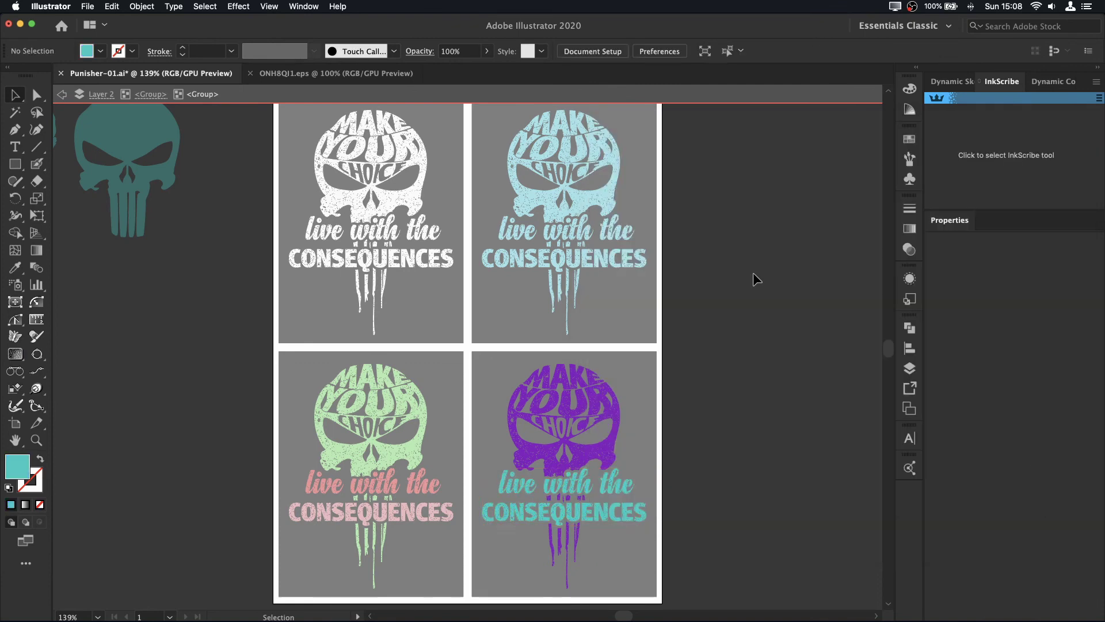
pyautogui.click(645, 184)
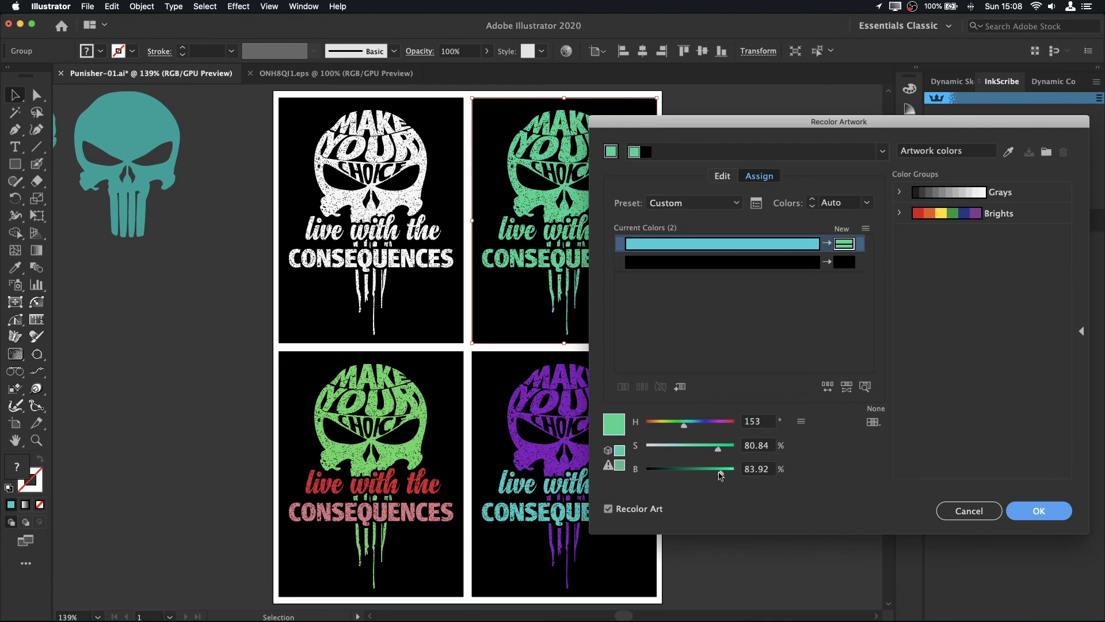
# - Brighten and apply the top-right poster's green recolour, then save the document
pyautogui.moveTo(720, 472); pyautogui.dragTo(728, 471)
pyautogui.click(1044, 511)
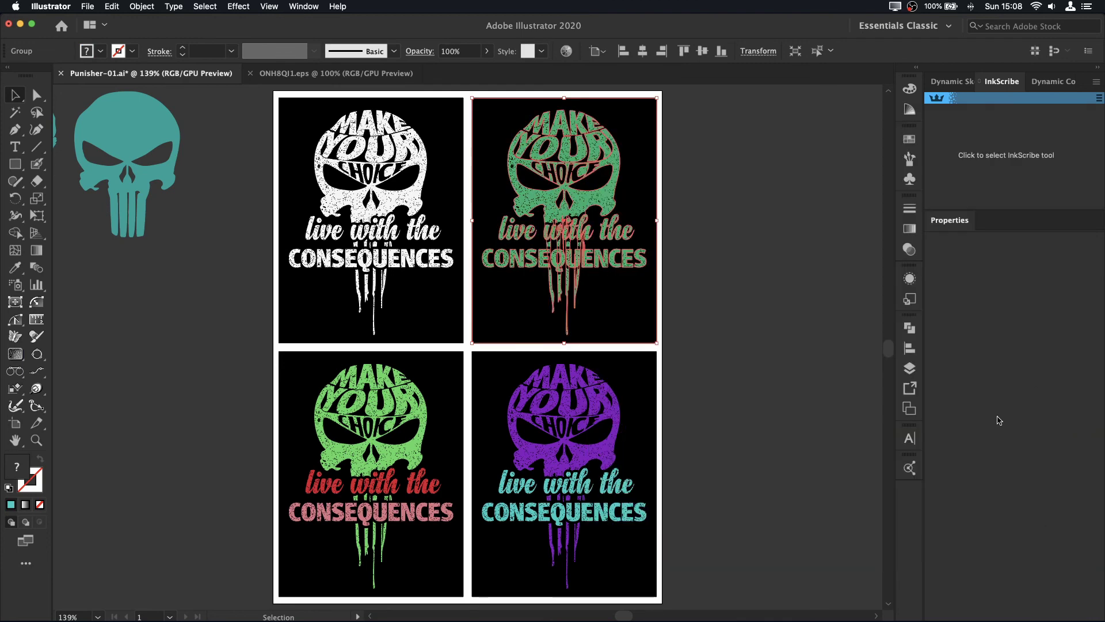
pyautogui.hotkey('ctrl', 's')
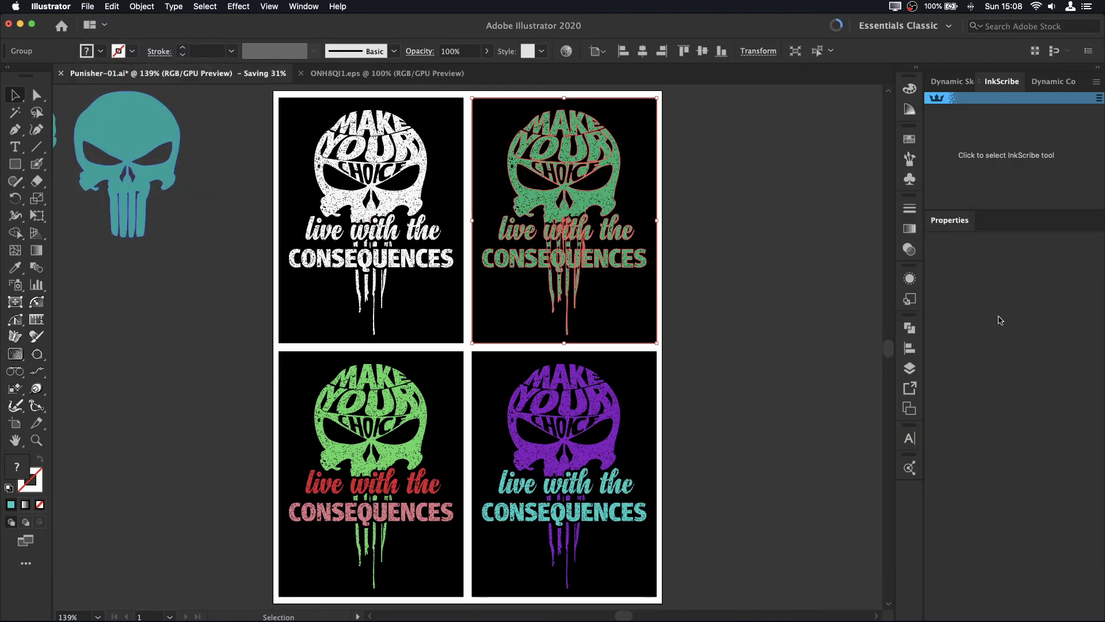
pyautogui.hotkey('ctrl', 's')
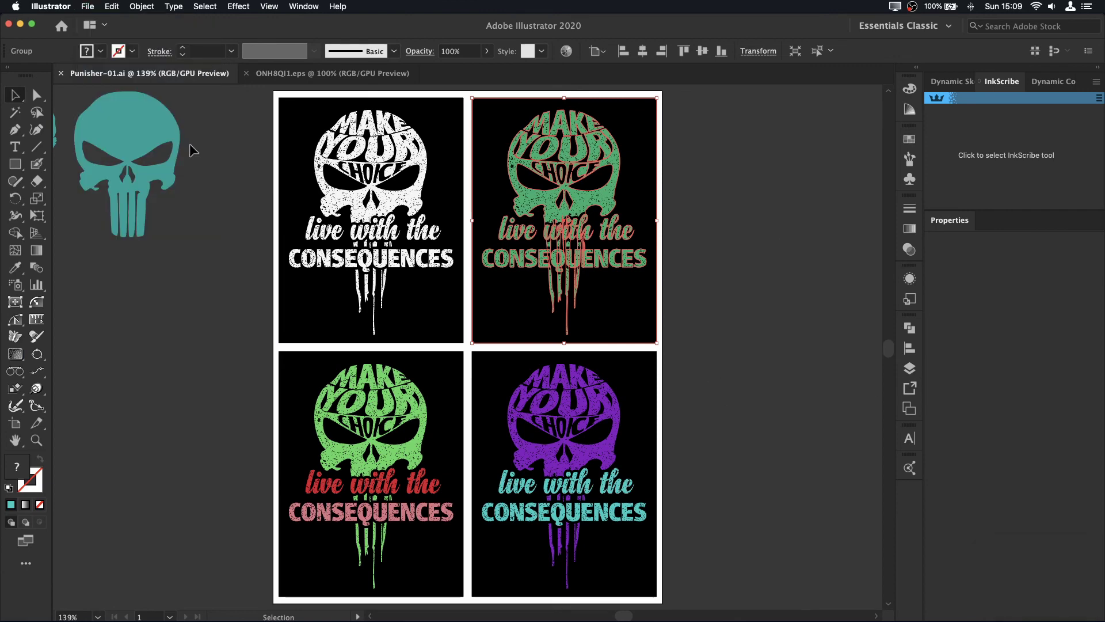